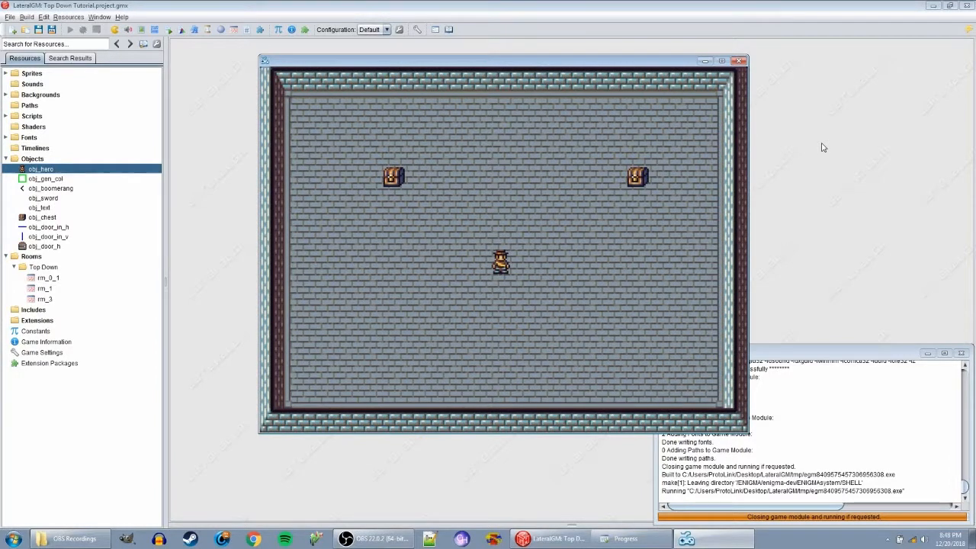
- Walk the hero around the room in all four directions to test movement in the running game
key(Down)
key(Right)
key(Up)
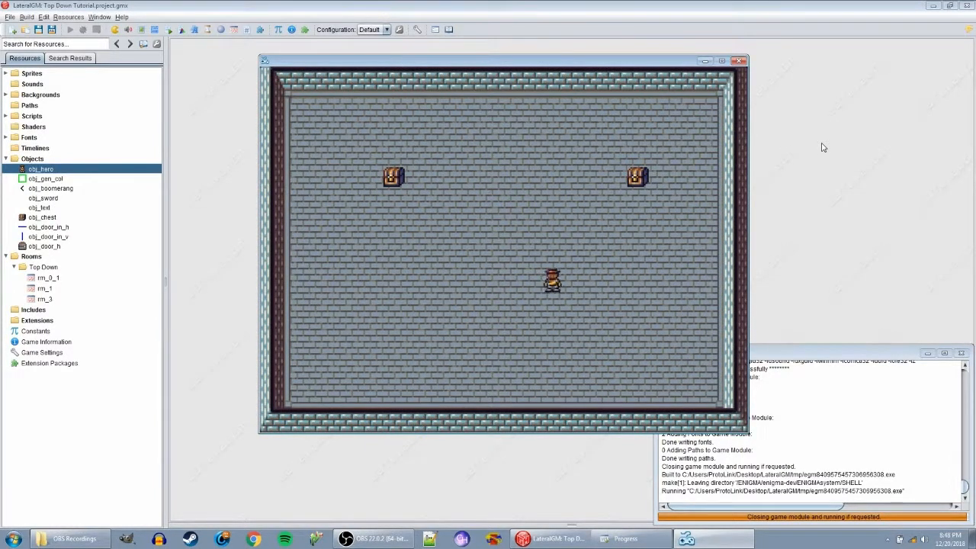
key(Down)
key(Left)
key(Up)
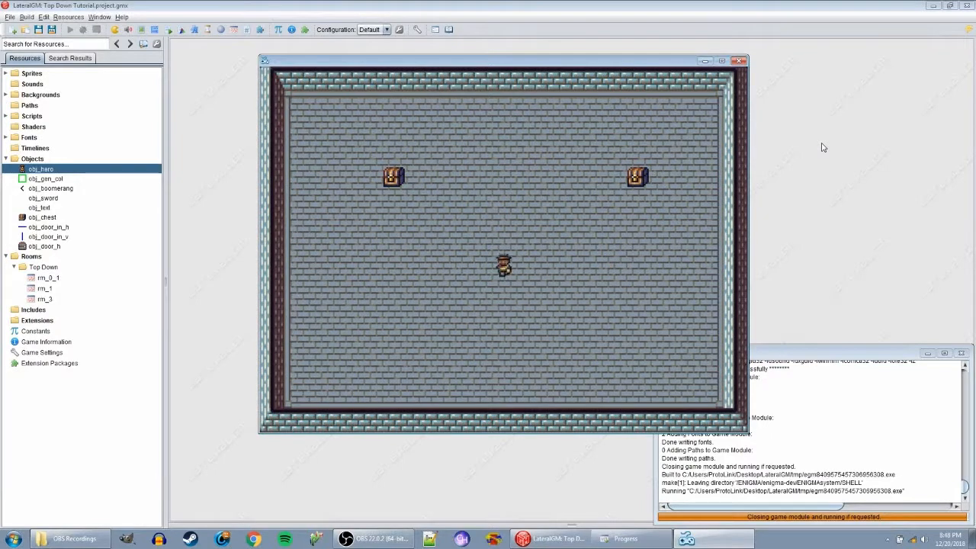
key(Right)
key(Down)
key(Right)
key(Up)
key(Left)
key(Up)
key(Right)
key(Down)
key(Down)
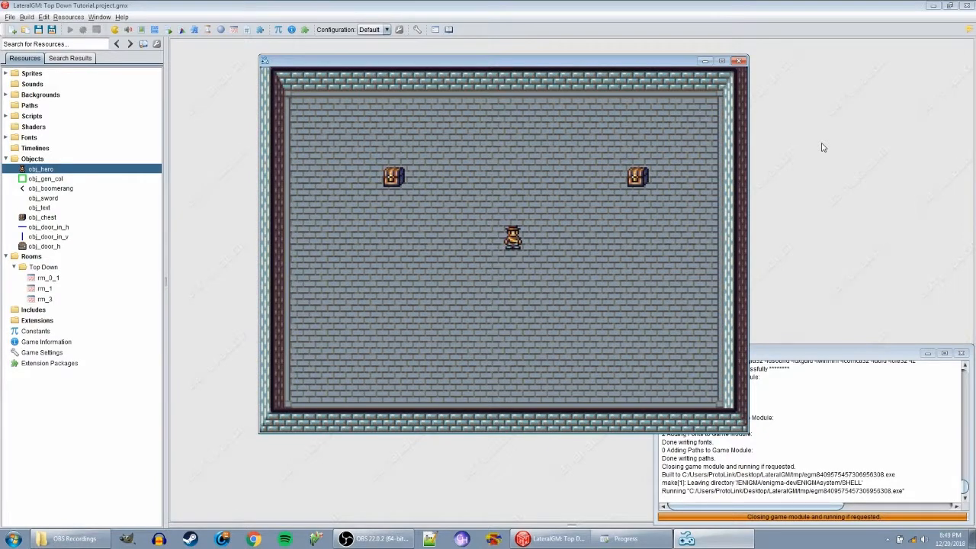
- Collect the item from the left-hand chest and test the hero's sword attack while facing different directions
key(Left)
key(Up)
key(Up)
key(Down)
key(z)
key(z)
key(Right)
key(z)
key(Up)
key(z)
key(Left)
key(z)
key(Down)
key(Right)
key(z)
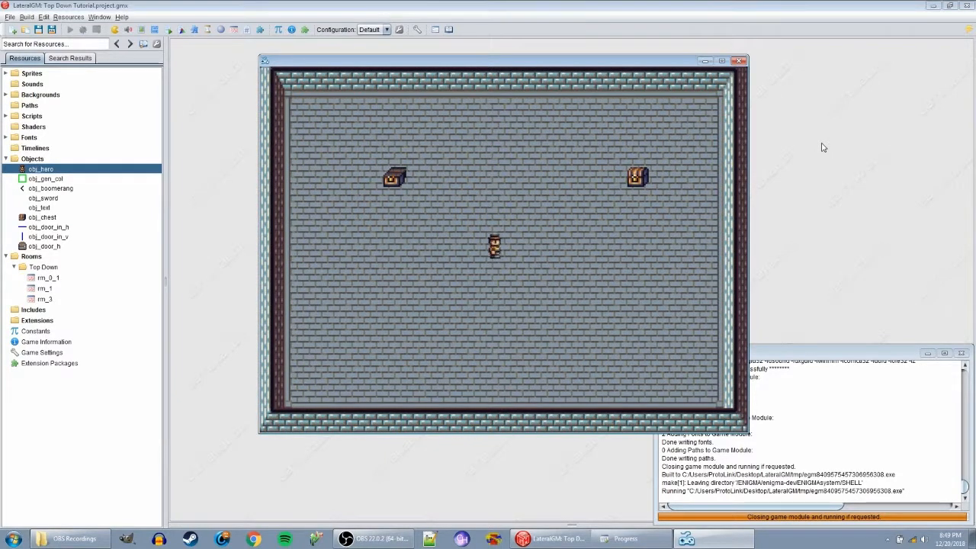
key(Left)
key(z)
key(Right)
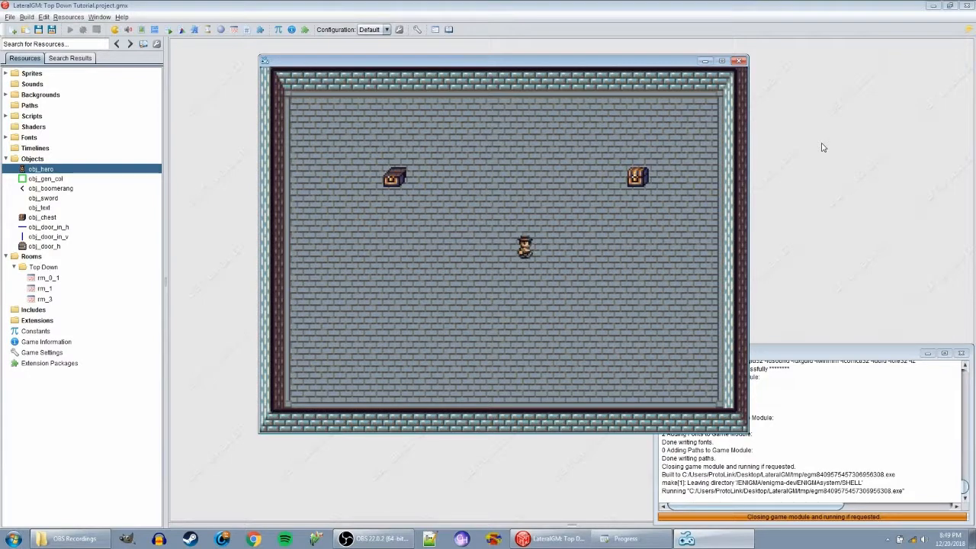
key(Left)
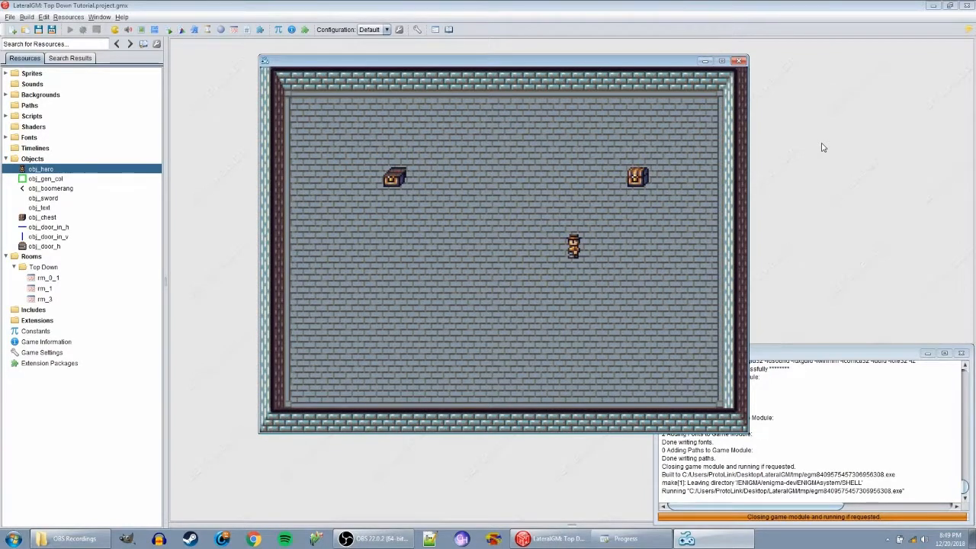
- Walk the hero to the right-hand chest and open it to collect the boomerang
key(Right)
key(Up)
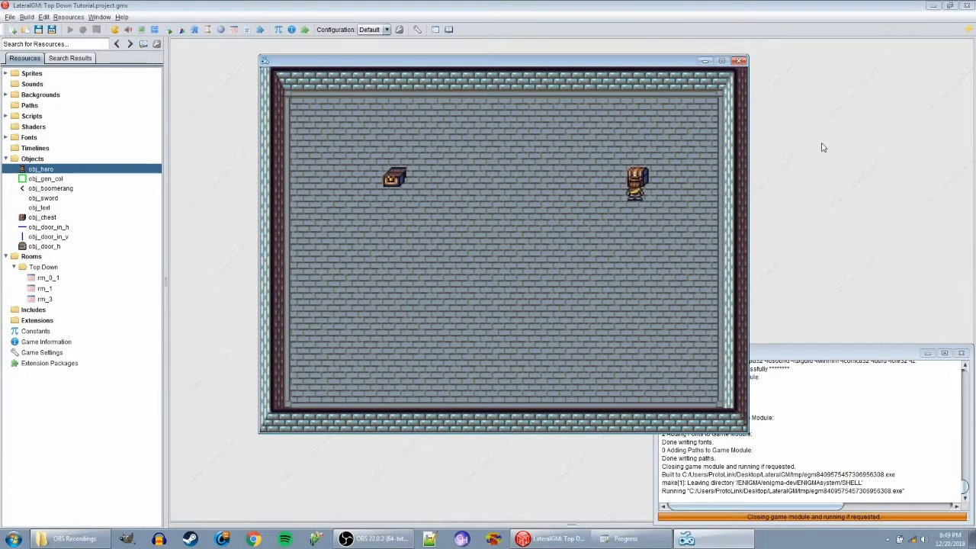
key(Down)
key(Left)
key(Left)
- Throw the boomerang repeatedly in different directions while moving the hero around the right-hand chest
key(x)
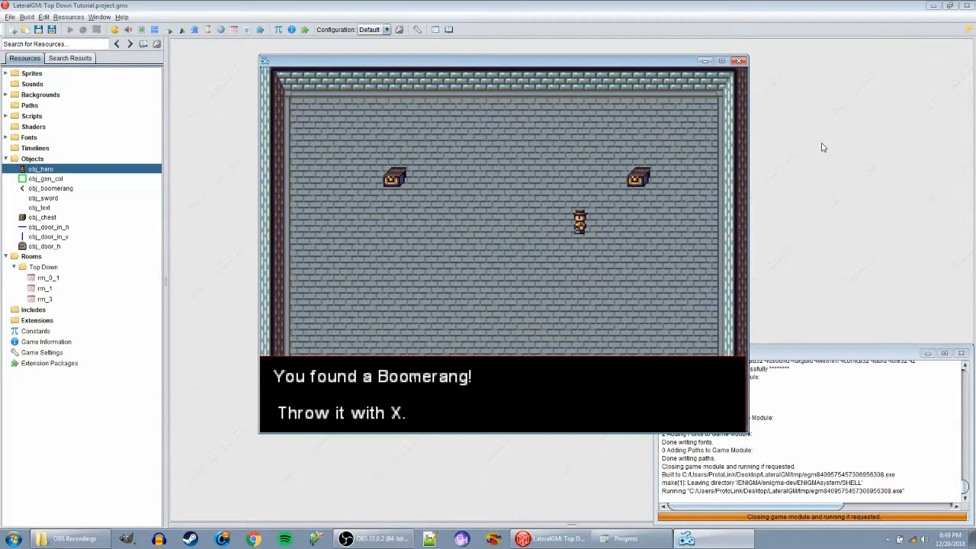
key(Up)
key(x)
key(Left)
key(x)
key(Right)
key(Up)
key(Right)
key(x)
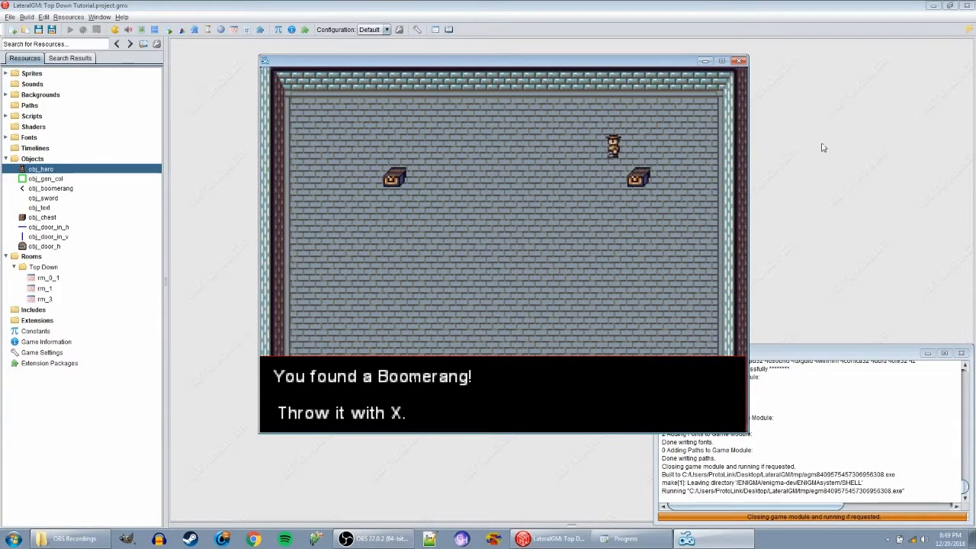
key(Left)
key(x)
key(Down)
key(x)
key(Right)
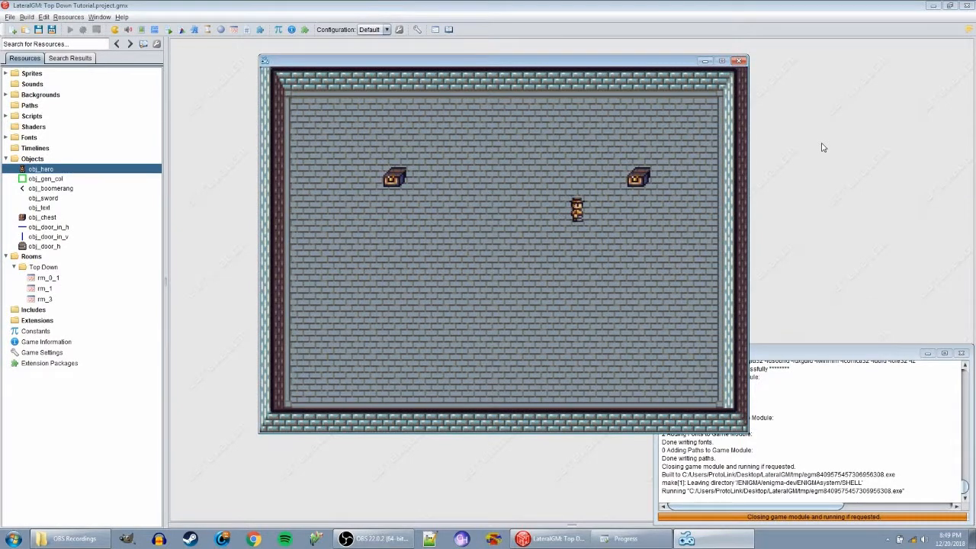
key(Left)
key(x)
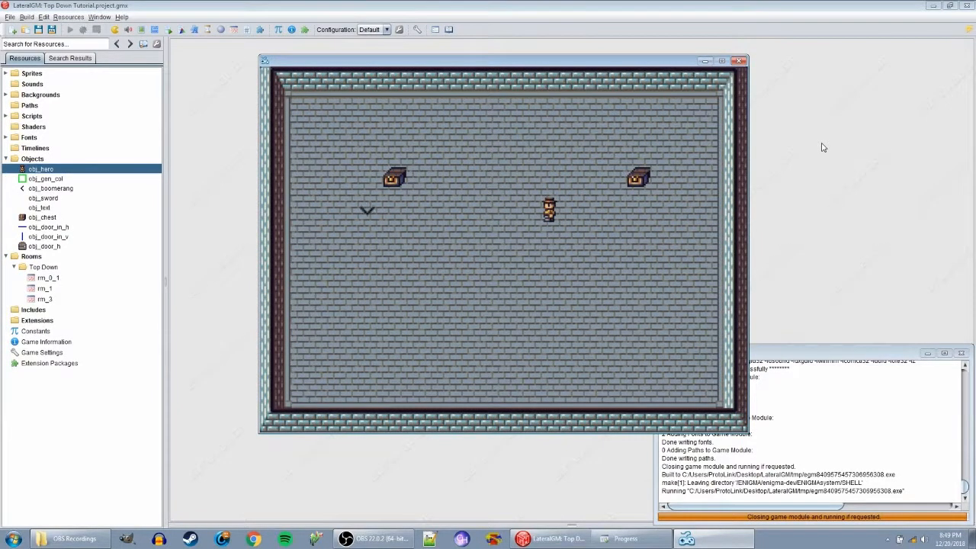
- Walk the hero around the lower part of the room while the boomerang is still out
key(Down)
key(Right)
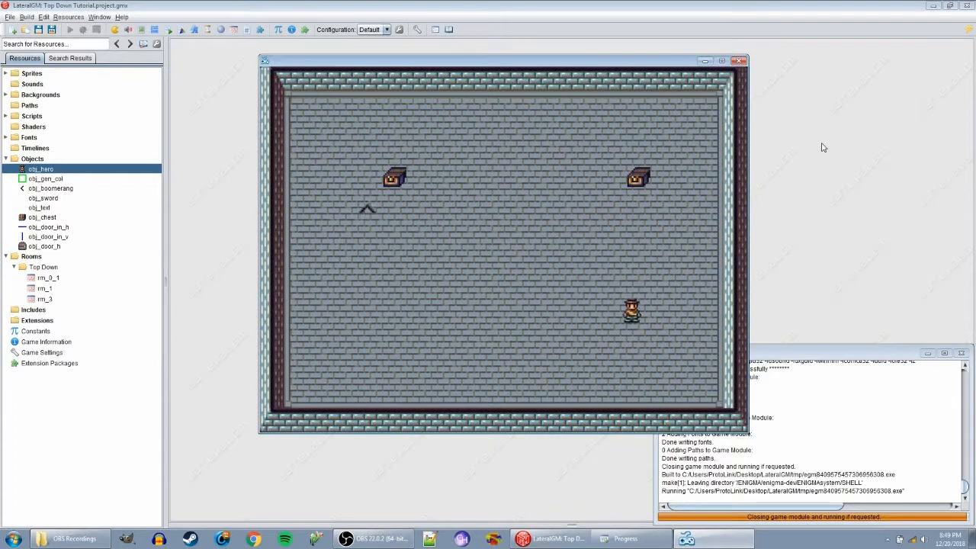
key(Left)
key(Up)
key(Right)
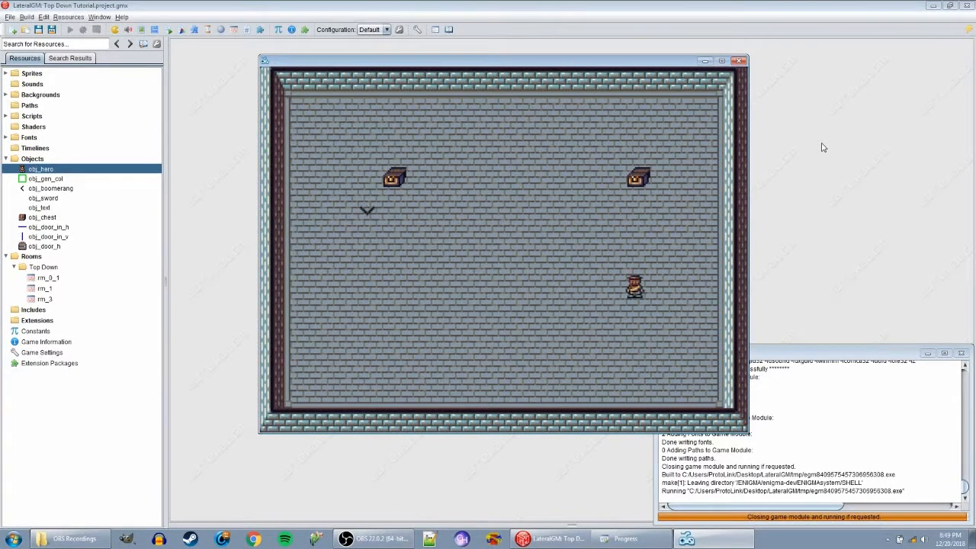
key(Left)
key(Down)
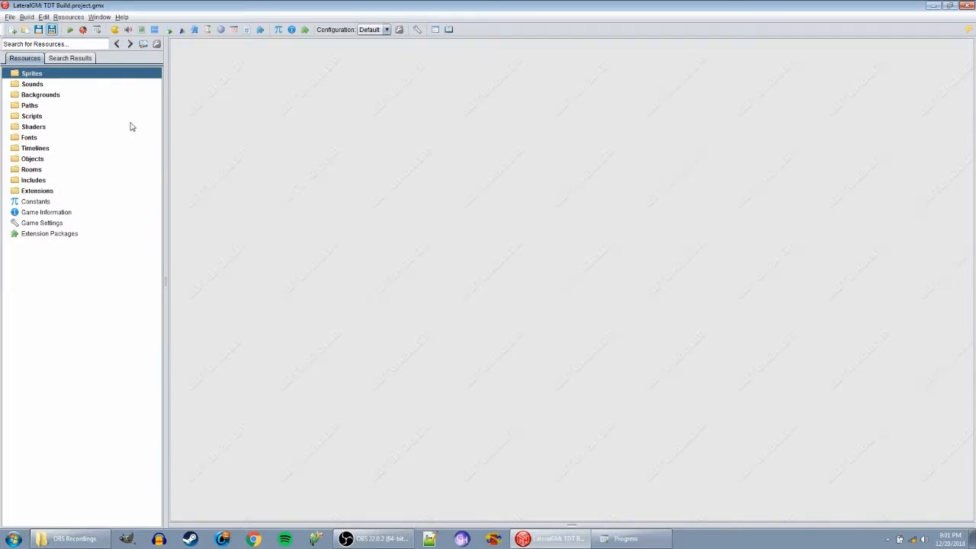
- Create a new sprite resource in the TDT Build project and move its editor window higher in the workspace
right_click(27, 77)
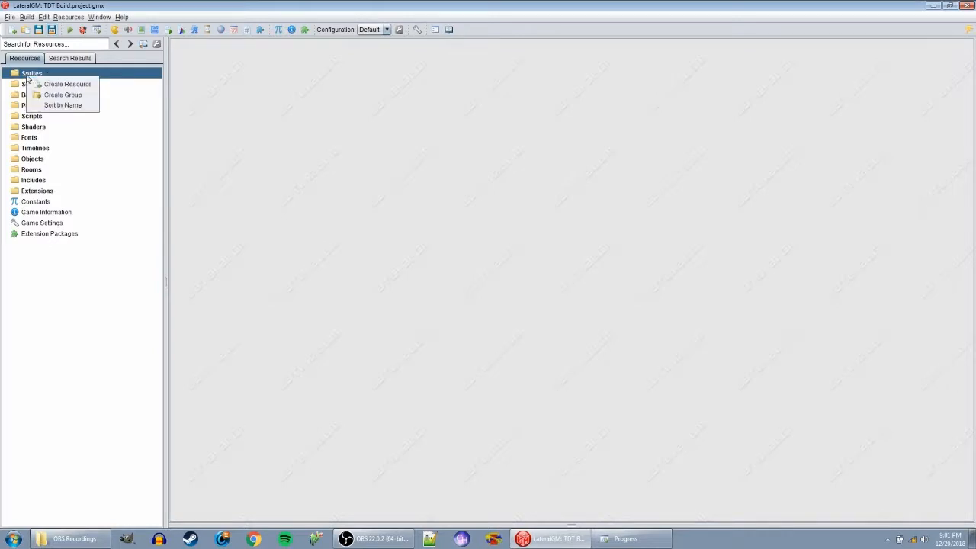
click(64, 85)
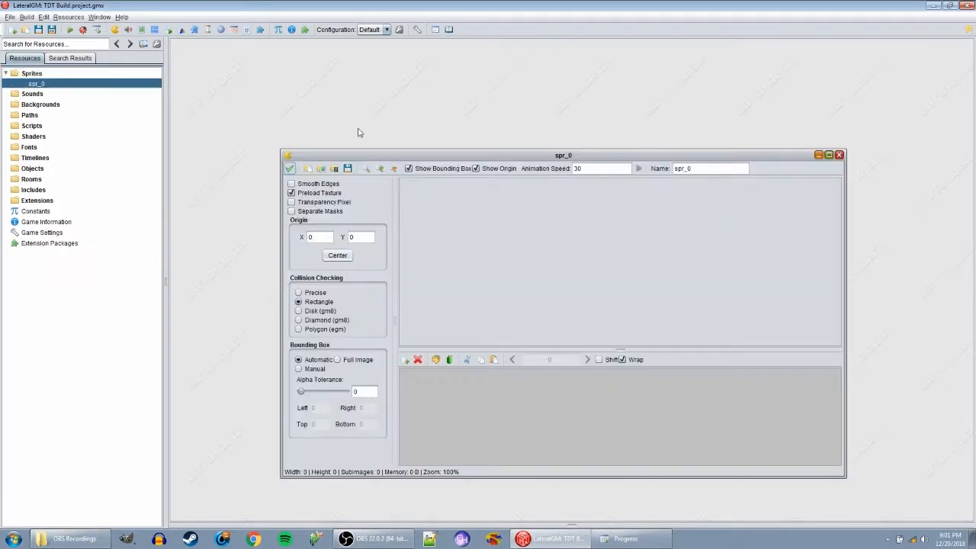
drag(525, 155, 509, 114)
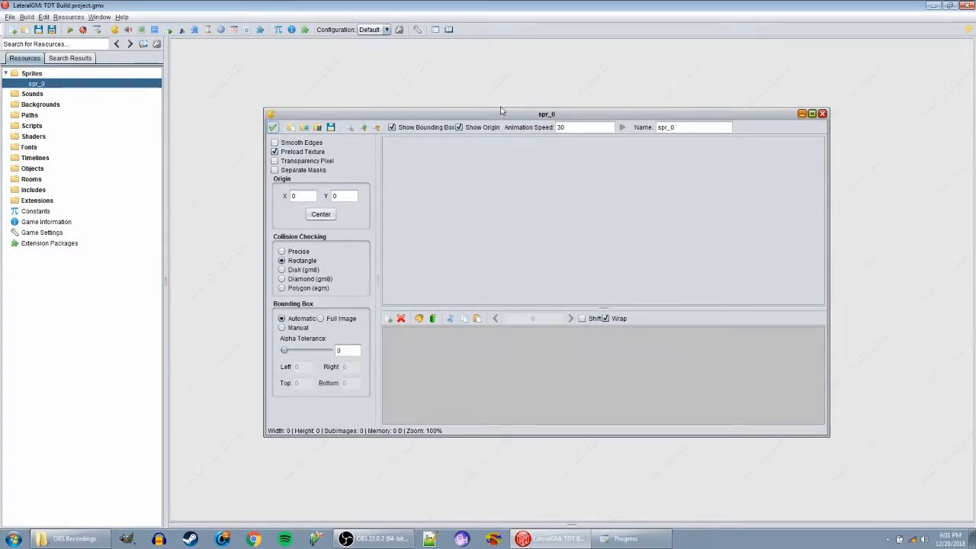
mouse_move(556, 116)
mouse_down()
mouse_move(503, 106)
mouse_move(554, 104)
mouse_up()
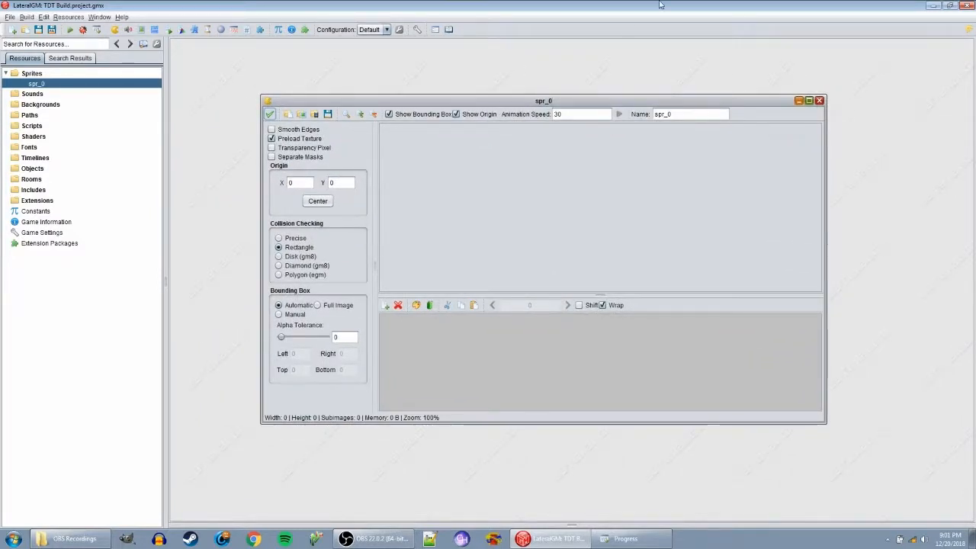
mouse_move(531, 101)
mouse_down()
mouse_move(518, 85)
mouse_move(531, 95)
mouse_up()
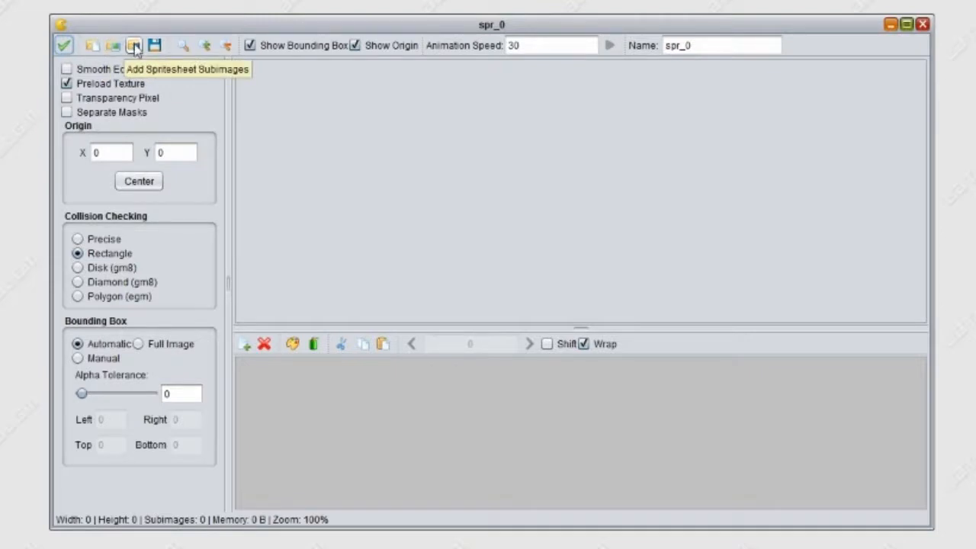
- Try the sprite editor's zoom tool and its zoom in and zoom out commands, ending with the tool switched off
click(182, 47)
click(557, 174)
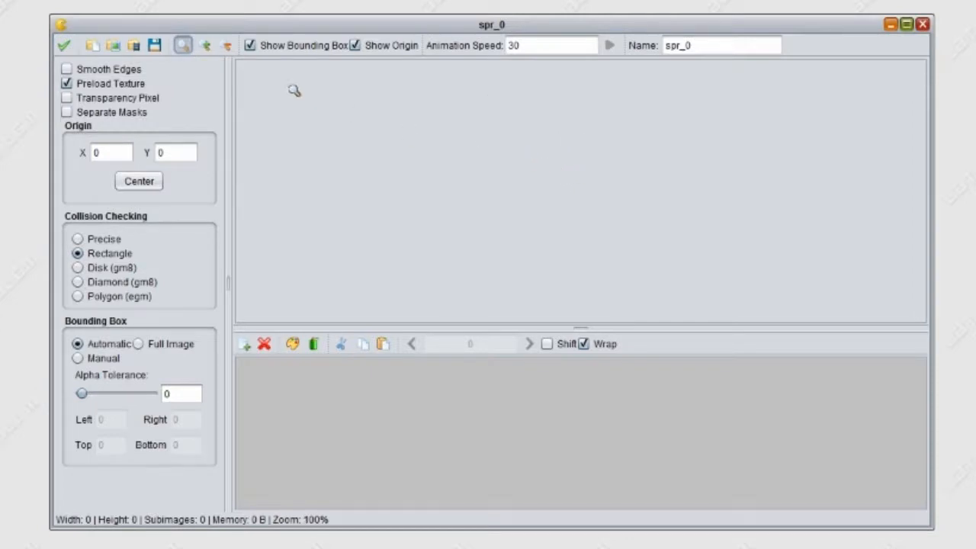
click(207, 46)
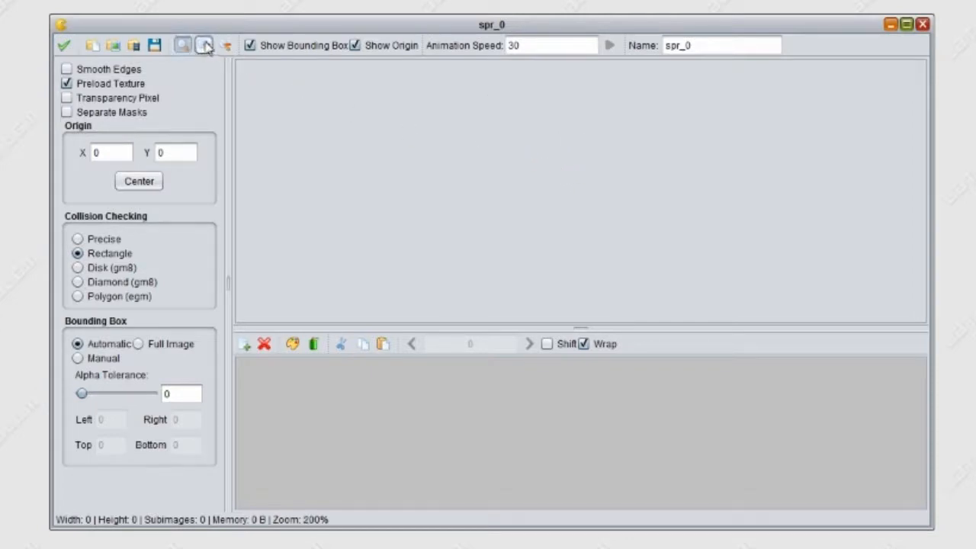
click(231, 46)
click(187, 46)
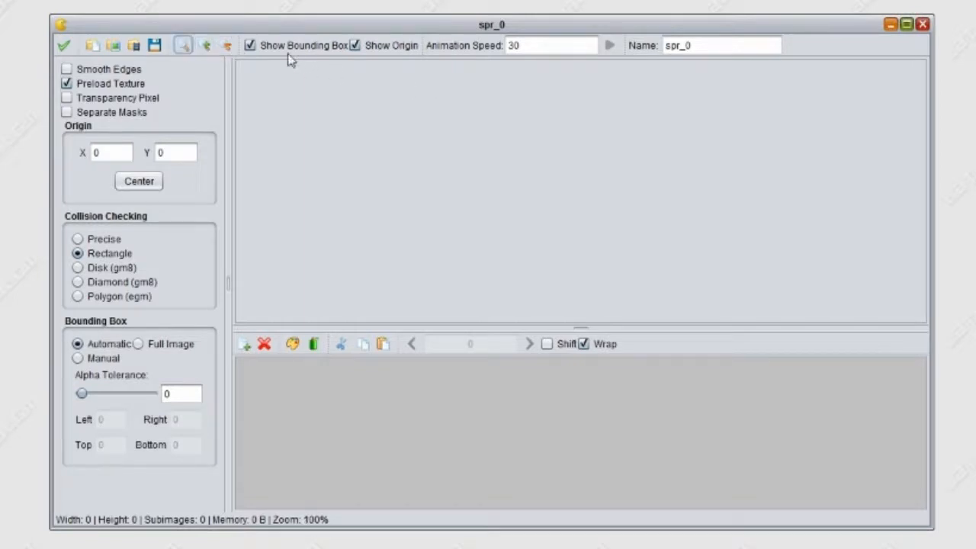
- Try the bounding box and origin display options and examine the sprite's animation speed value
click(249, 45)
click(250, 45)
click(354, 45)
click(354, 45)
double_click(535, 47)
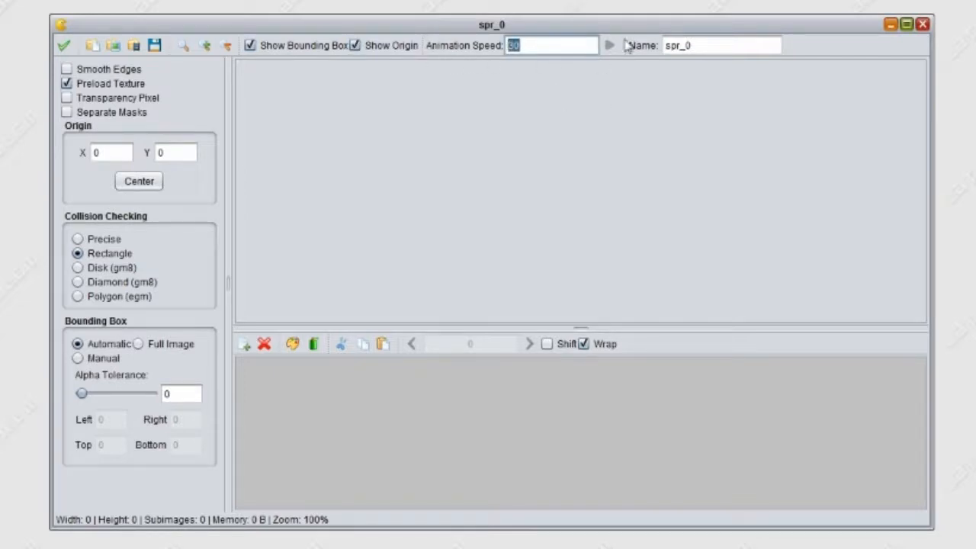
click(572, 45)
double_click(535, 47)
click(553, 48)
drag(527, 43, 472, 44)
click(525, 45)
- Rename the new sprite as spr_man_idle_l
drag(714, 45, 566, 68)
click(706, 46)
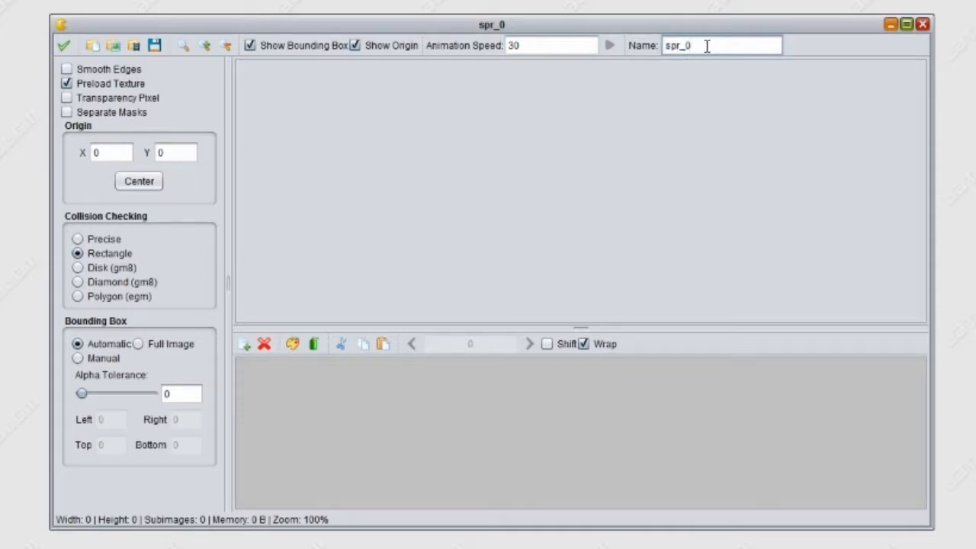
key(BackSpace)
text(man_idl)
text(e_)
text(I)
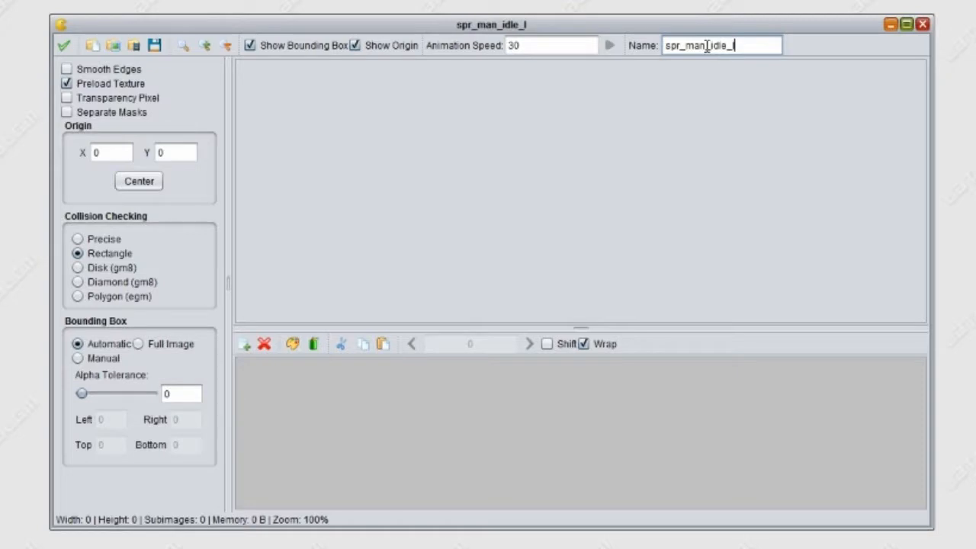
double_click(756, 46)
click(746, 43)
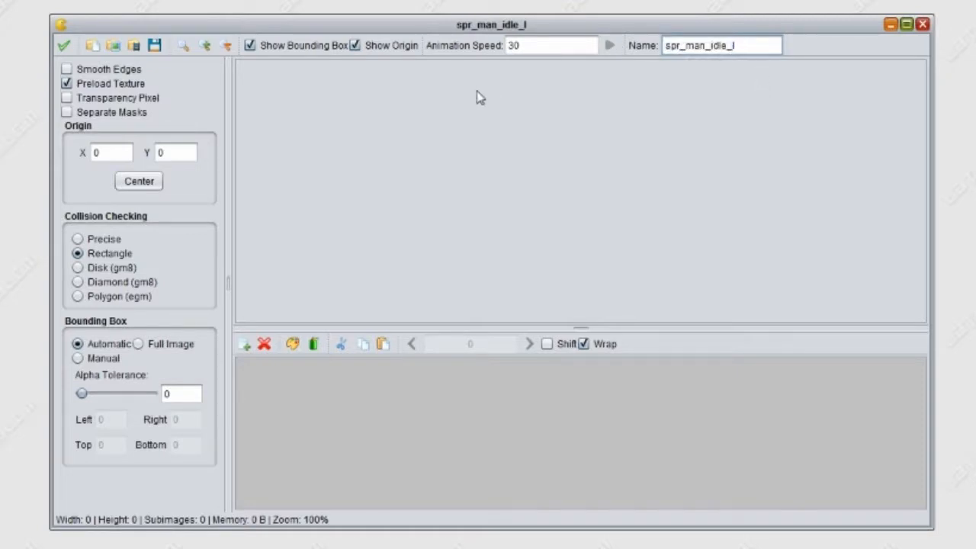
- Load Engineer.png as a spritesheet from the DragonDePlatino folder under Tutorial Assets, Sprites, Top Down
click(134, 46)
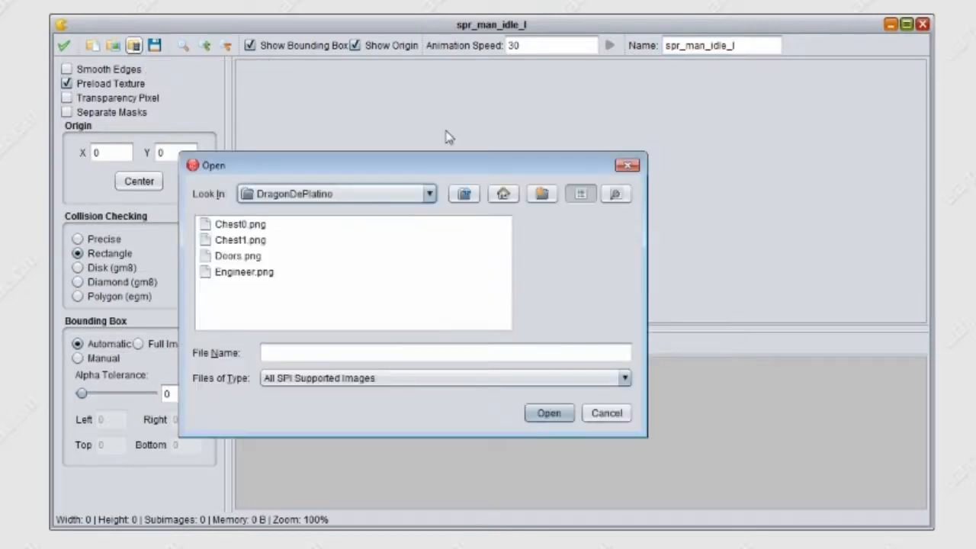
drag(462, 171, 583, 113)
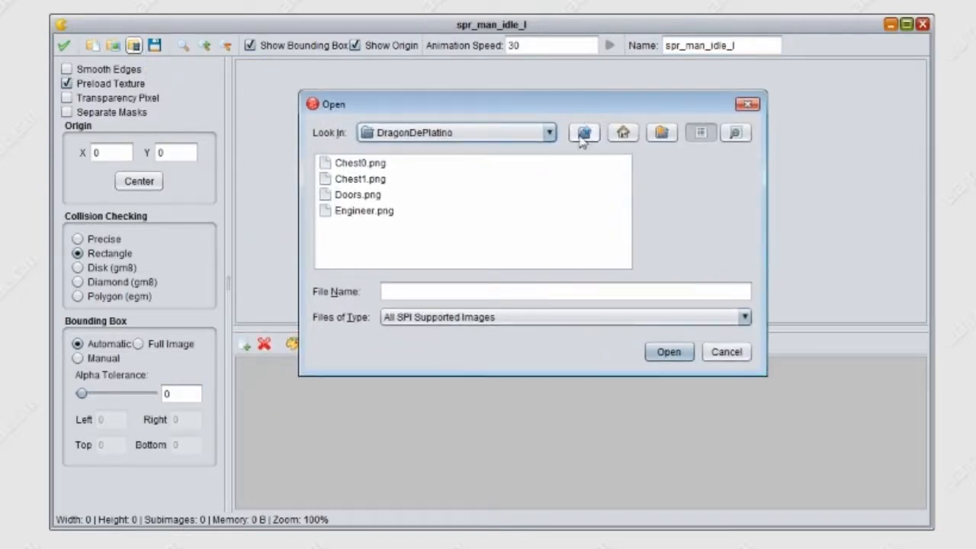
click(583, 133)
click(583, 133)
click(583, 133)
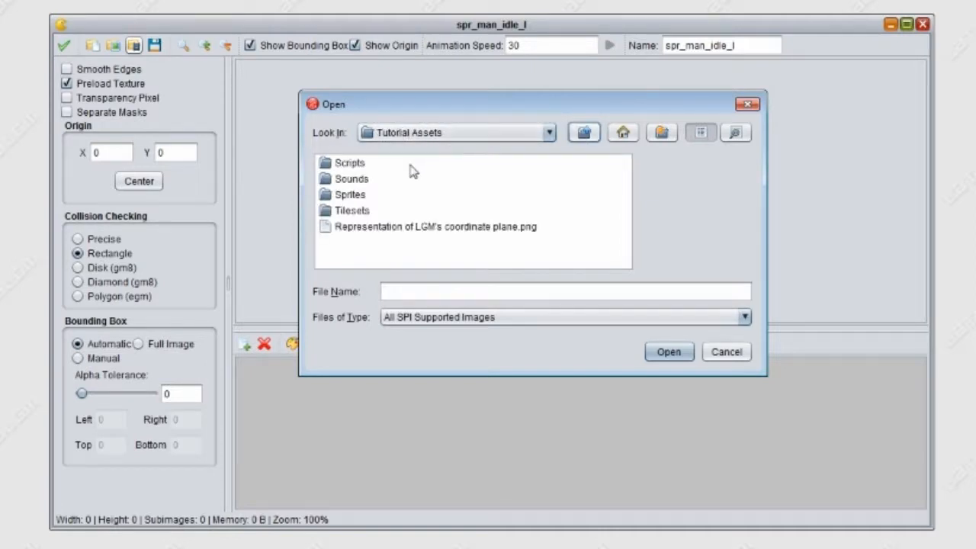
double_click(346, 196)
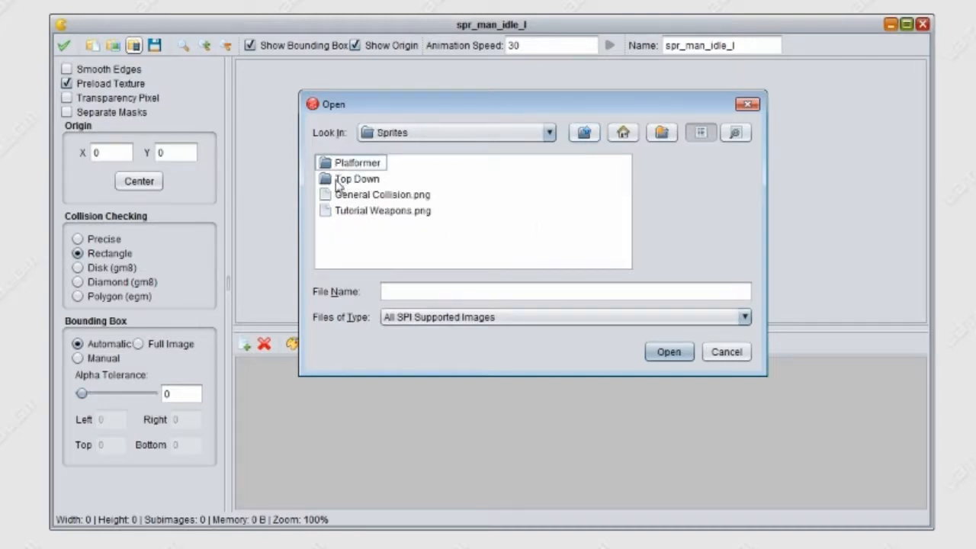
click(338, 185)
double_click(338, 183)
click(345, 169)
double_click(344, 169)
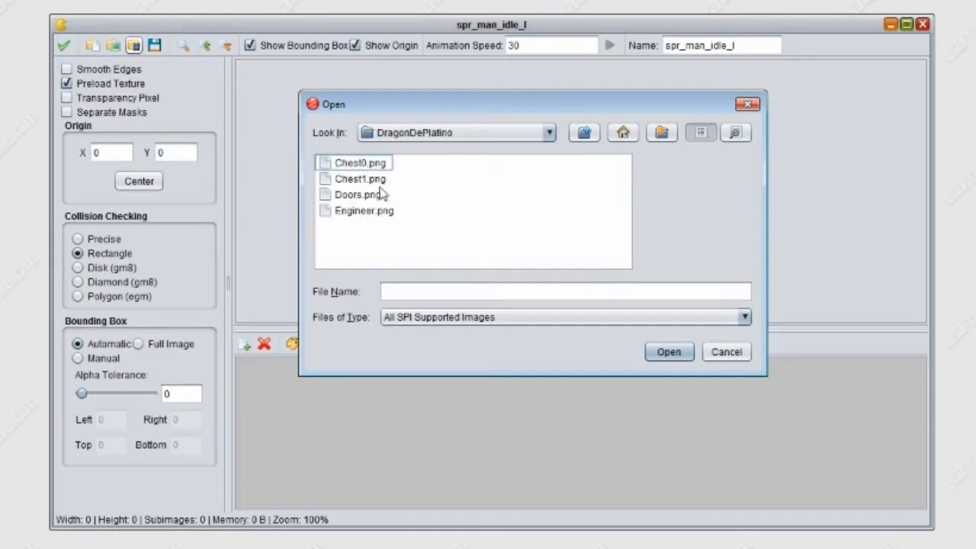
click(364, 213)
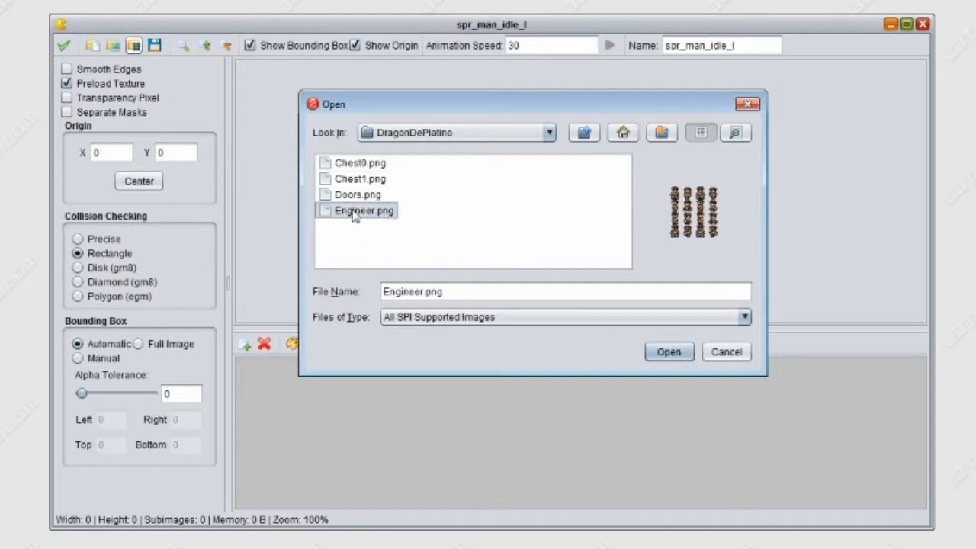
click(688, 351)
- Set the spritesheet import to 4 images with 4 images per row
drag(386, 123, 518, 94)
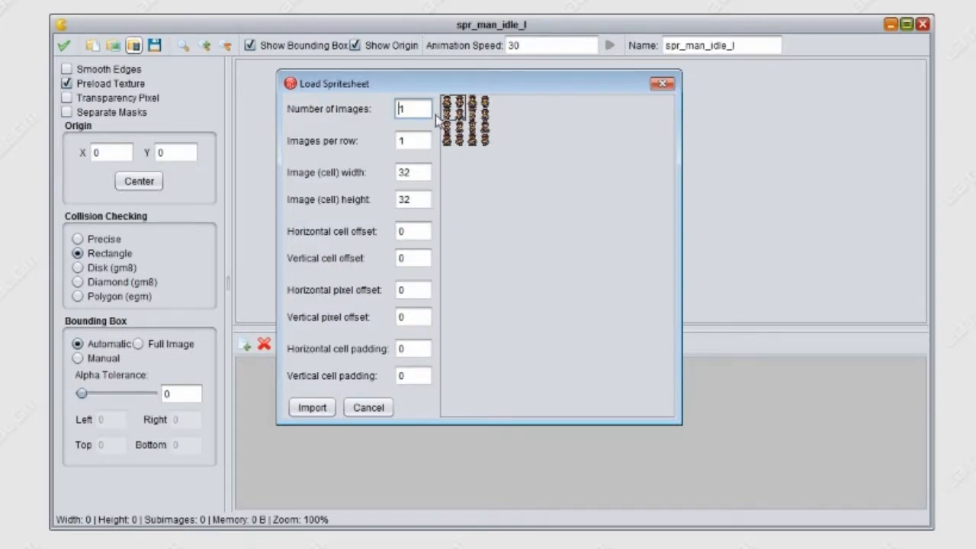
drag(422, 83, 380, 109)
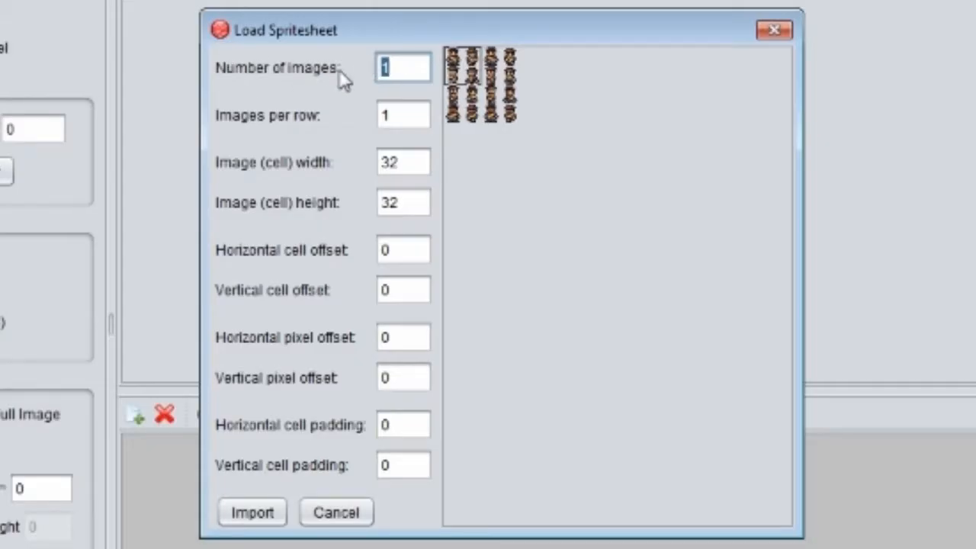
text(4)
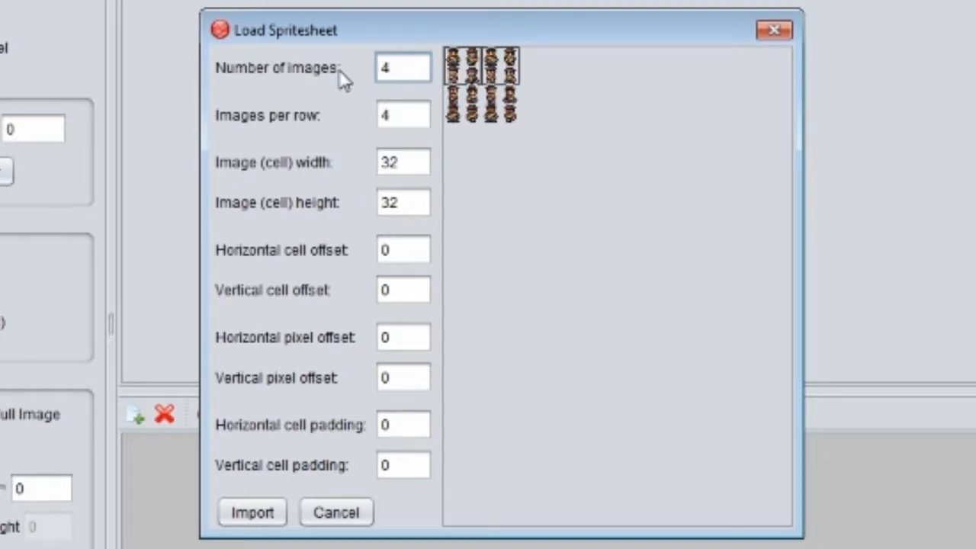
- Set the spritesheet import to 1 image per row
click(403, 120)
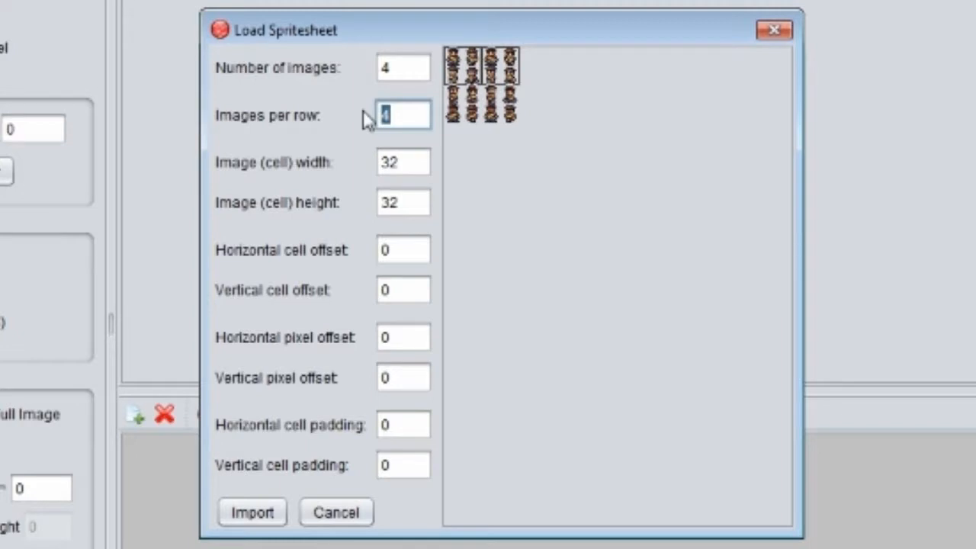
text(1)
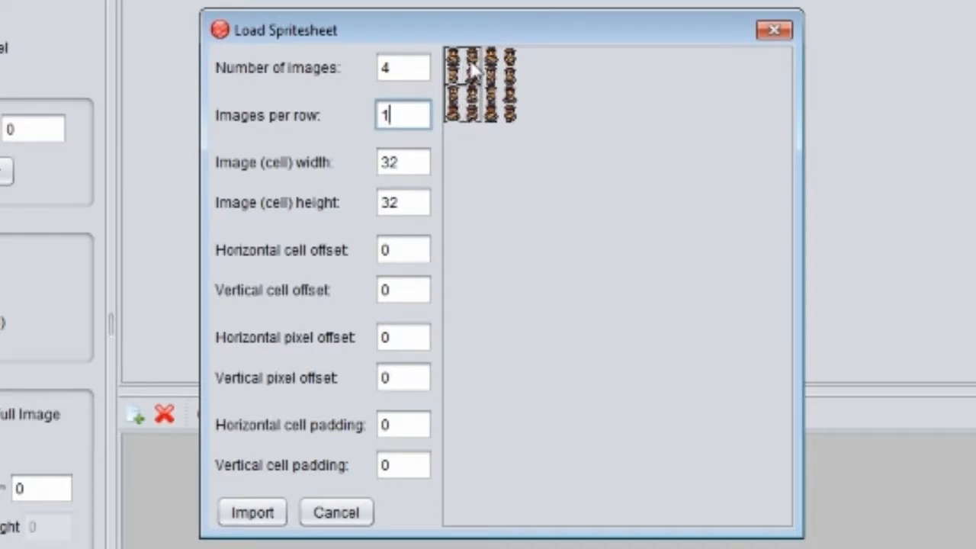
text(4)
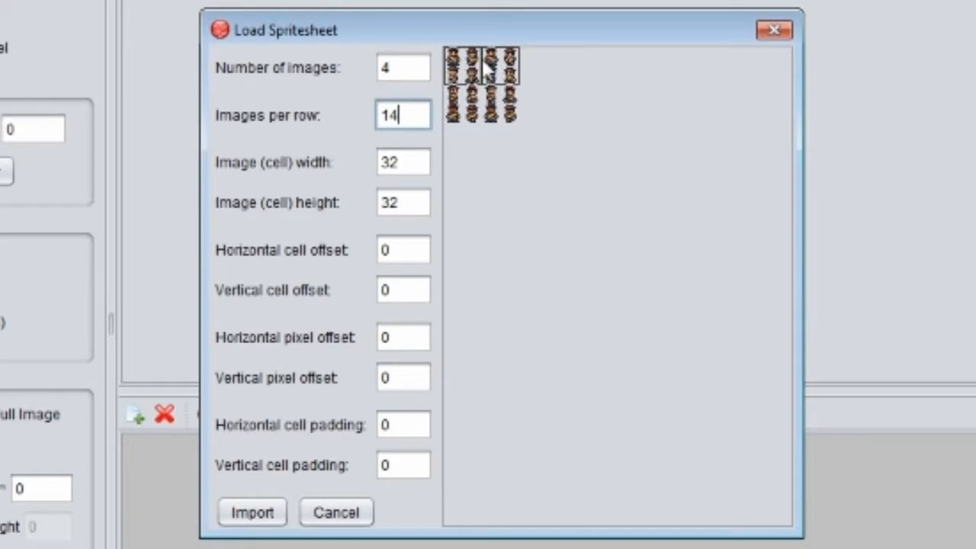
key(BackSpace)
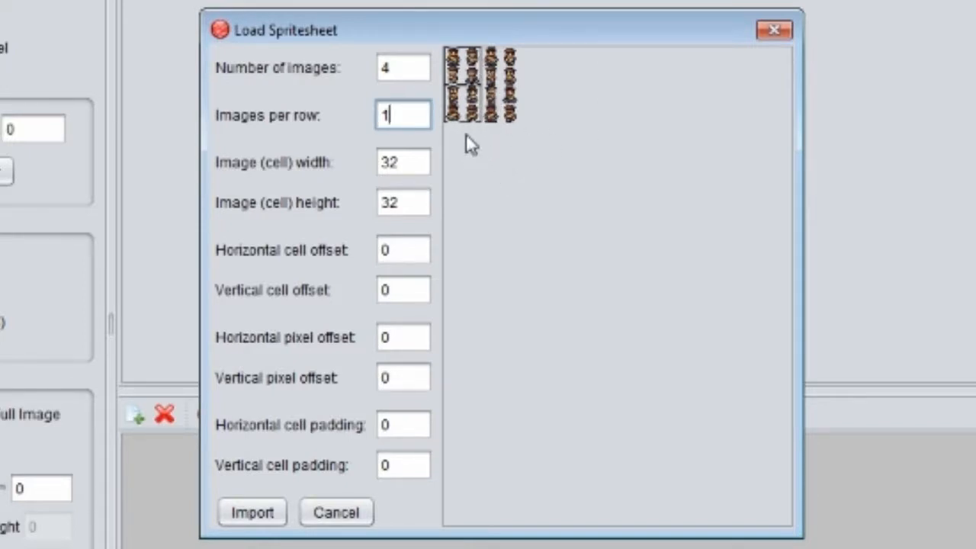
- Set the cell width and height to 16 and import the spritesheet images
click(403, 160)
drag(403, 160, 376, 162)
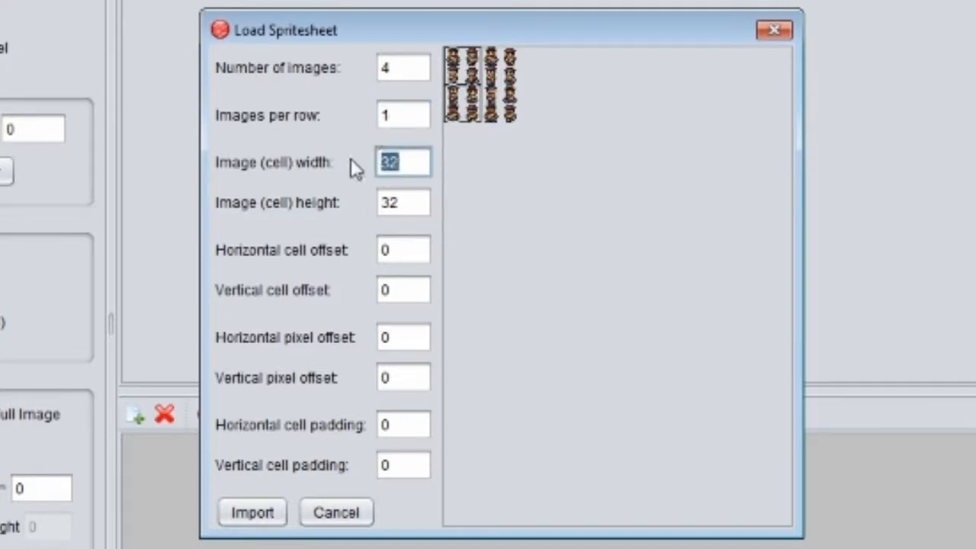
text(16)
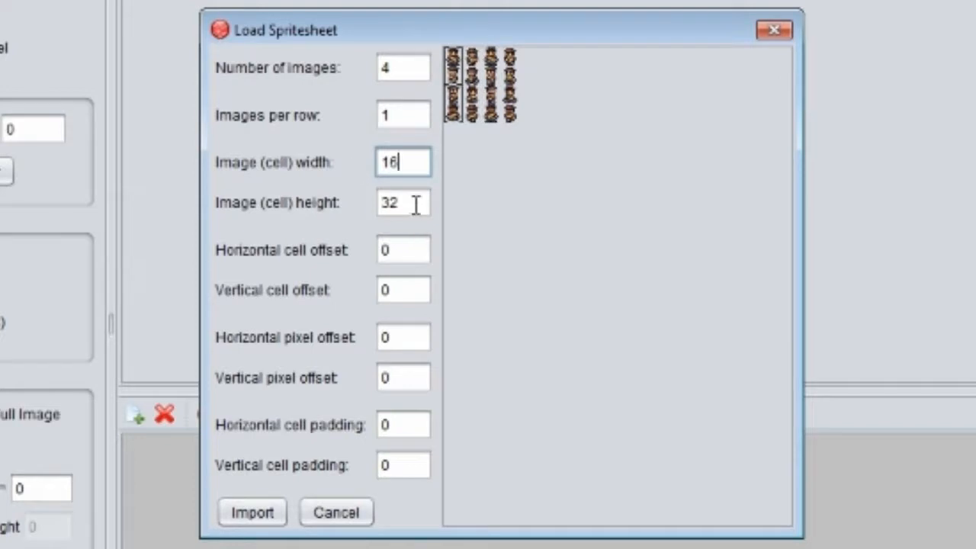
drag(414, 203, 371, 202)
text(16)
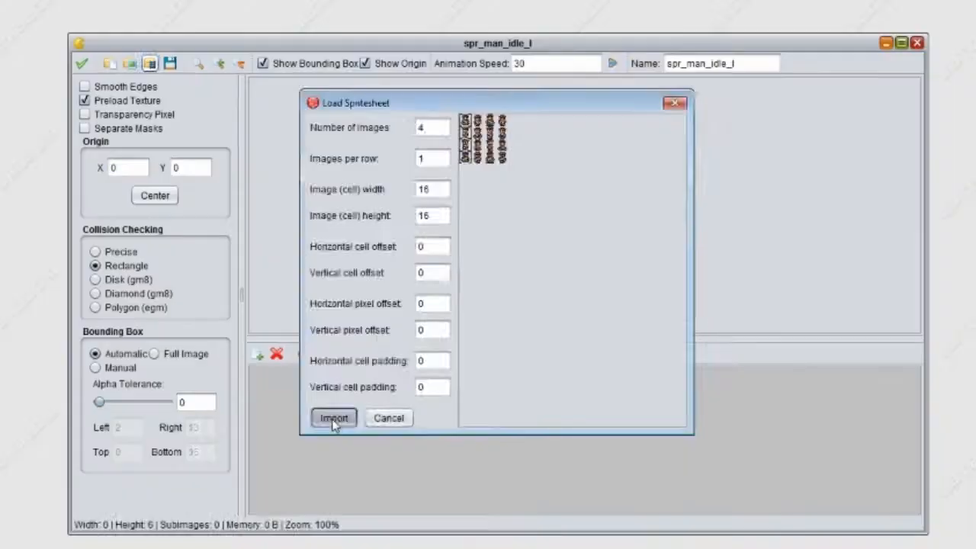
click(253, 513)
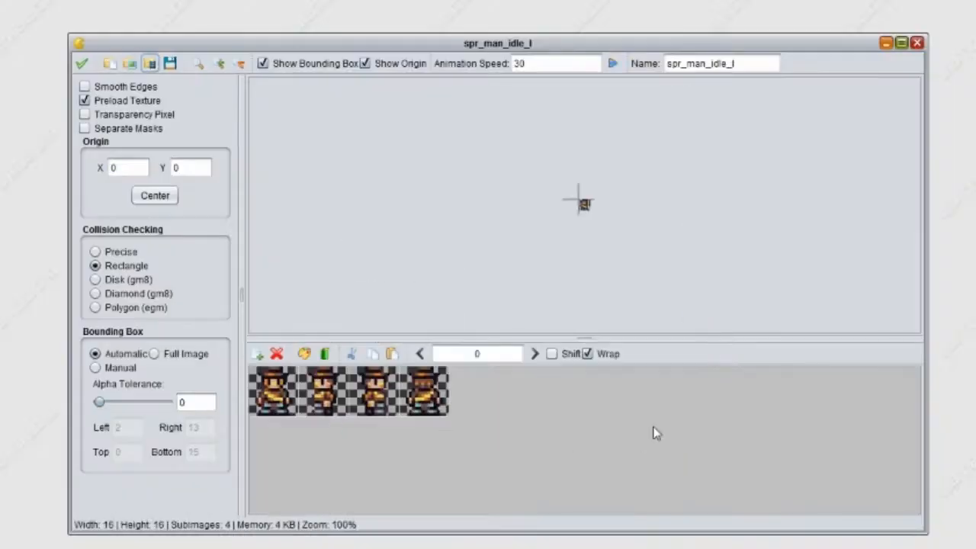
- With shifting enabled, reorder the subimages so the front-facing one is last and the back-facing one is second
click(220, 64)
click(219, 64)
click(220, 64)
click(220, 64)
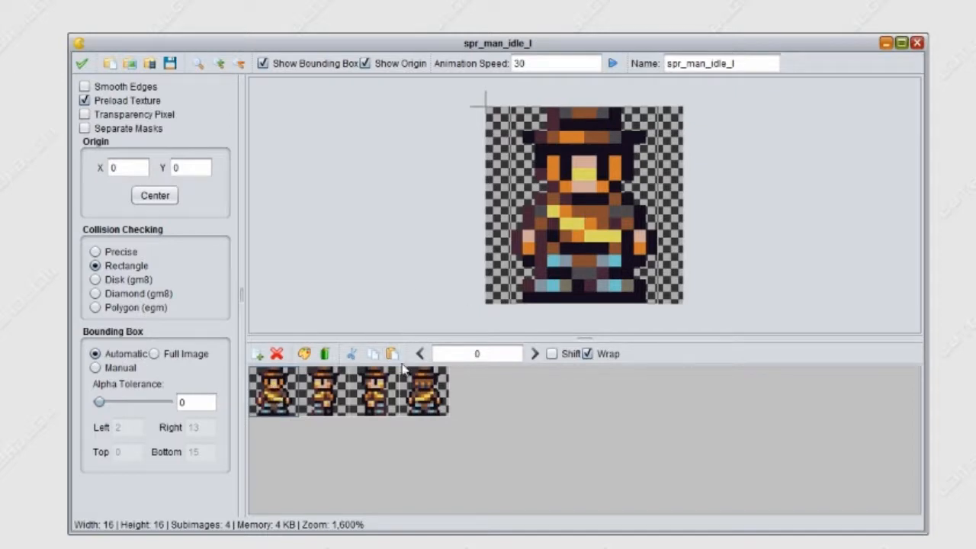
click(551, 353)
click(536, 355)
click(536, 355)
click(535, 355)
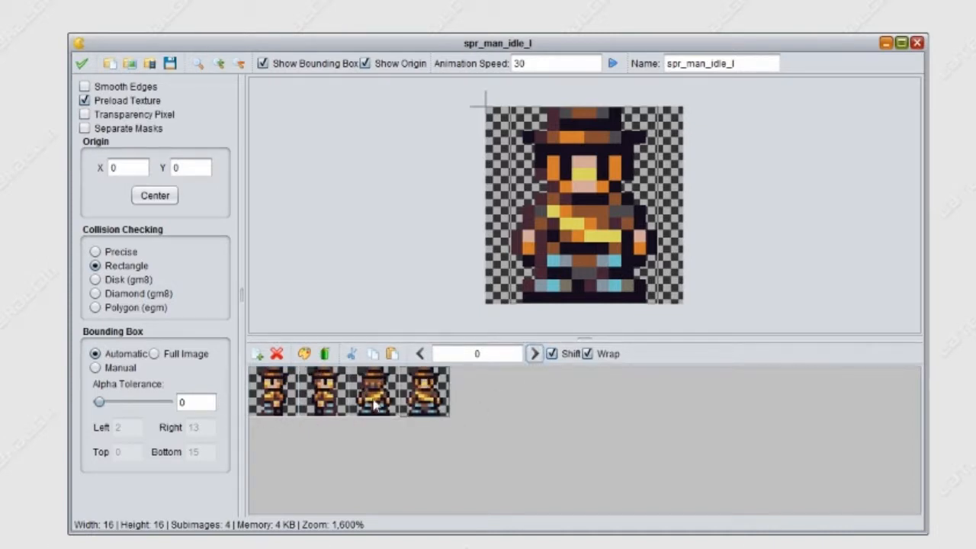
click(374, 393)
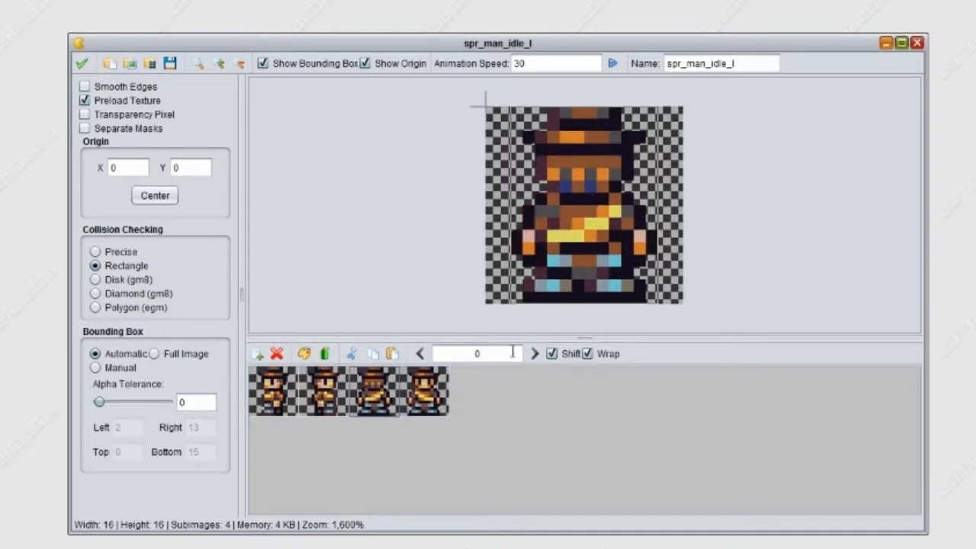
- Inspect each subimage of the idle sprite and preview its animation
click(276, 404)
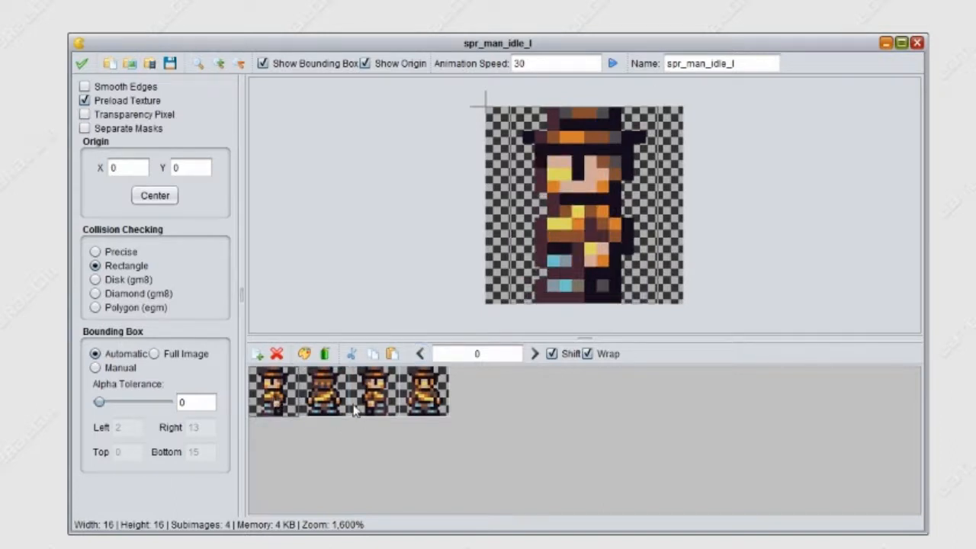
click(326, 398)
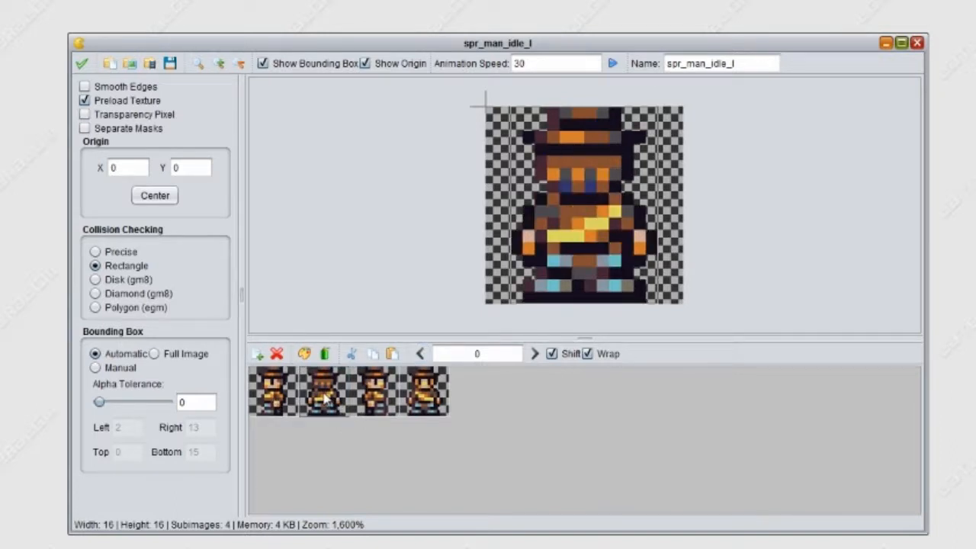
click(376, 398)
click(439, 408)
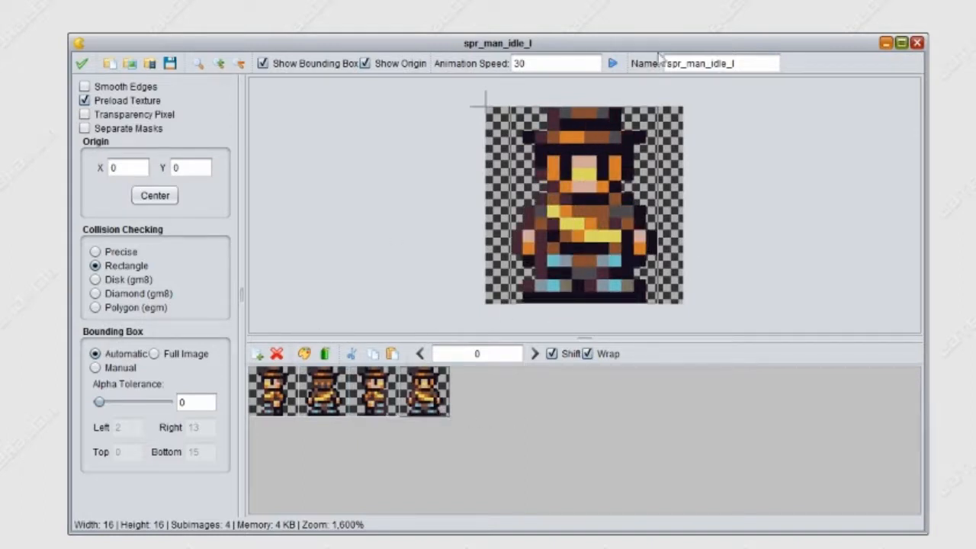
click(612, 64)
click(614, 65)
click(219, 63)
- Switch the bounding box to Manual and set its Left and Top values to 5
click(96, 368)
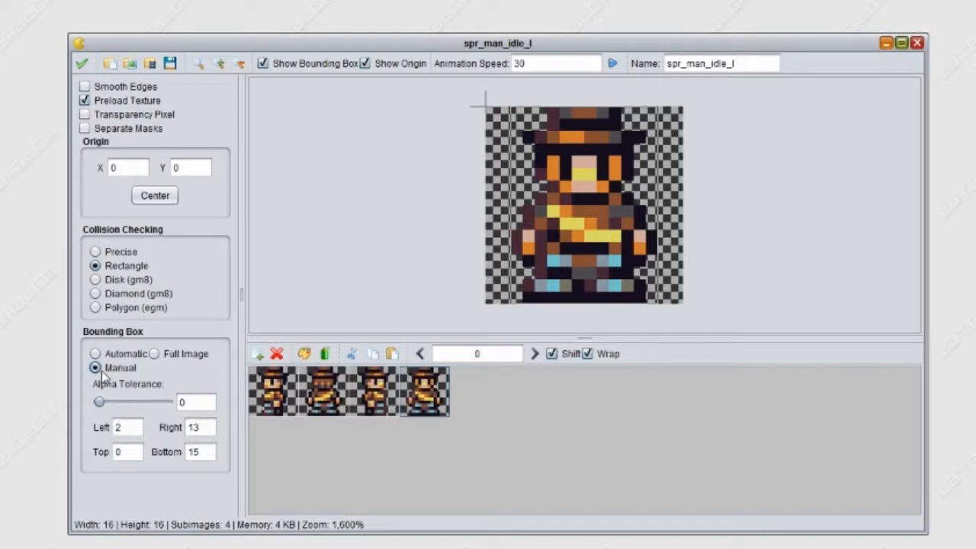
double_click(134, 429)
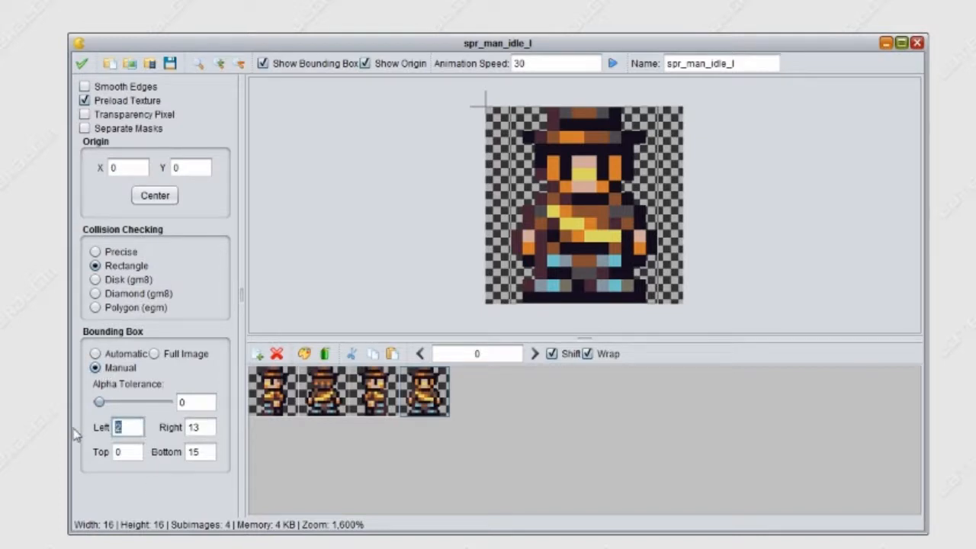
text(5)
double_click(119, 451)
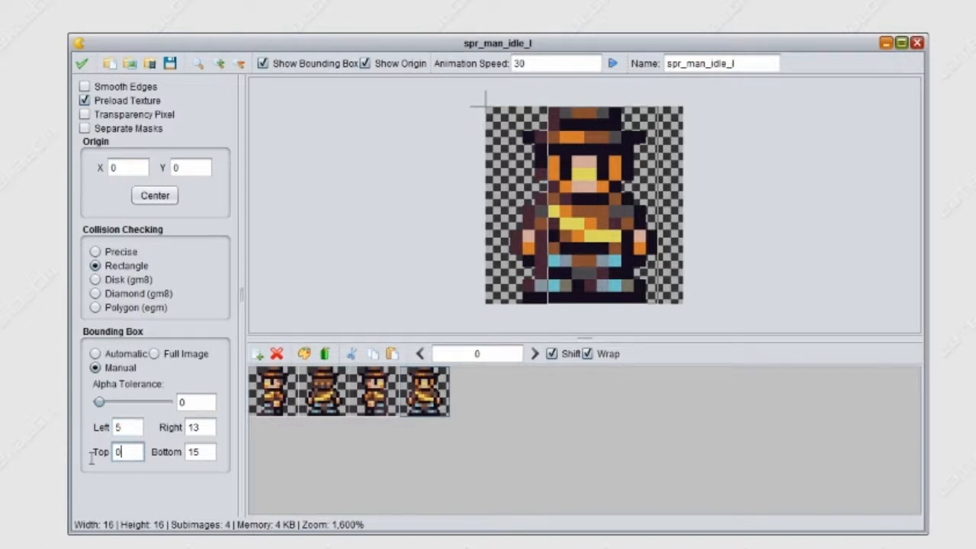
text(5)
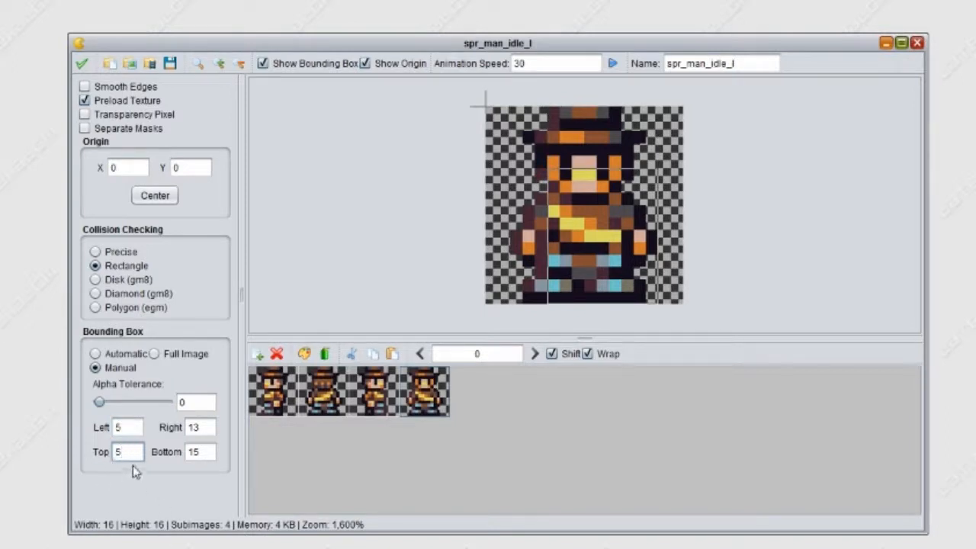
- Try 11 for the bounding box's Right value, then settle on 10
click(211, 427)
key(BackSpace)
text(1)
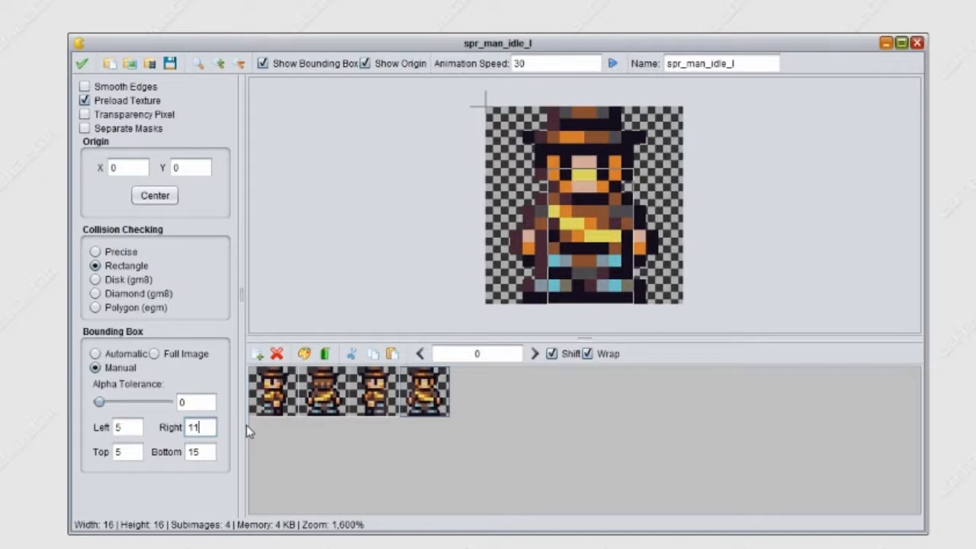
key(BackSpace)
text(0)
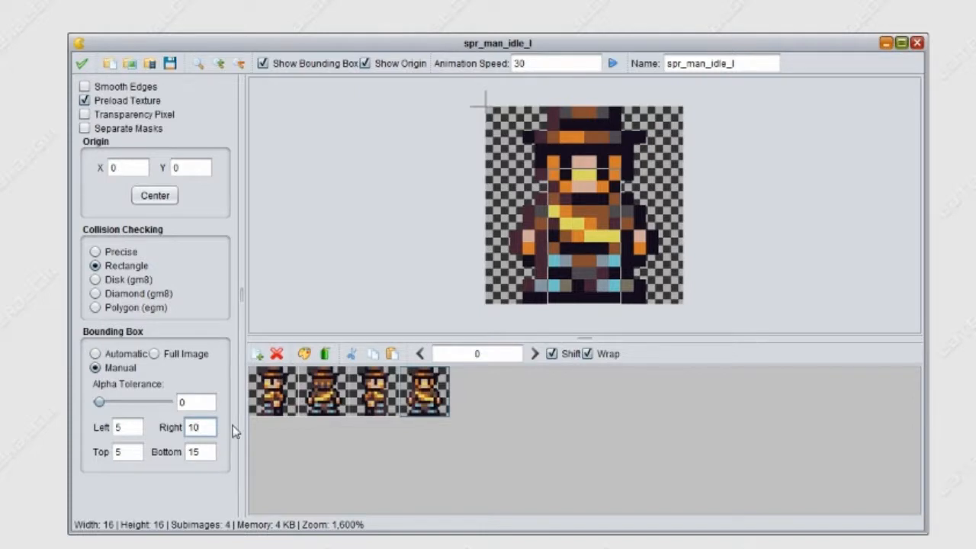
- Set the bounding box's Top value to 8, keep Bottom at 15, and save and close the sprite
double_click(118, 451)
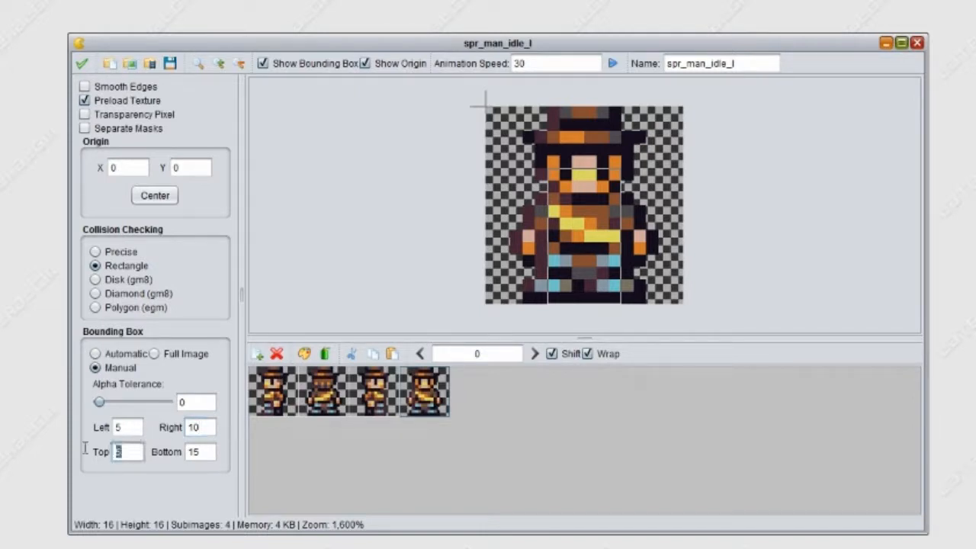
text(8)
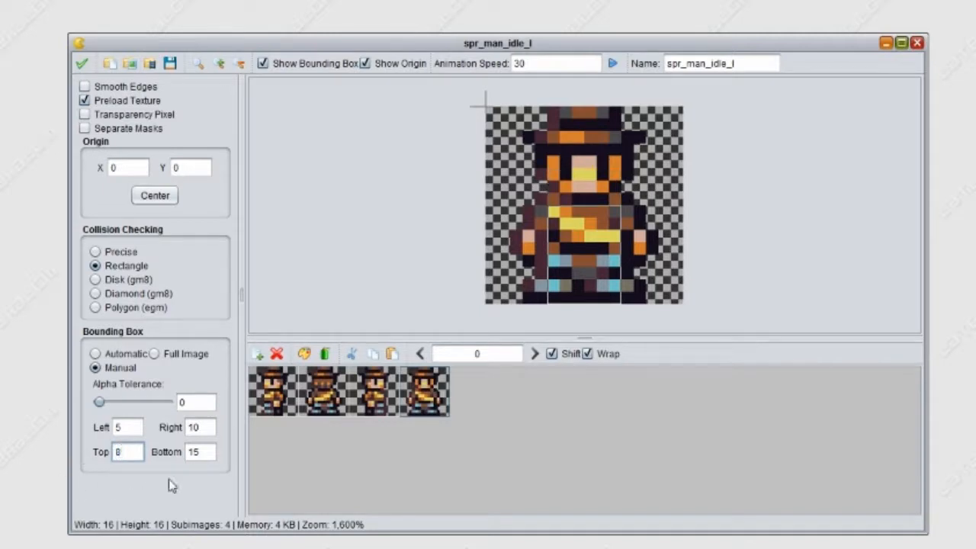
drag(210, 456, 180, 453)
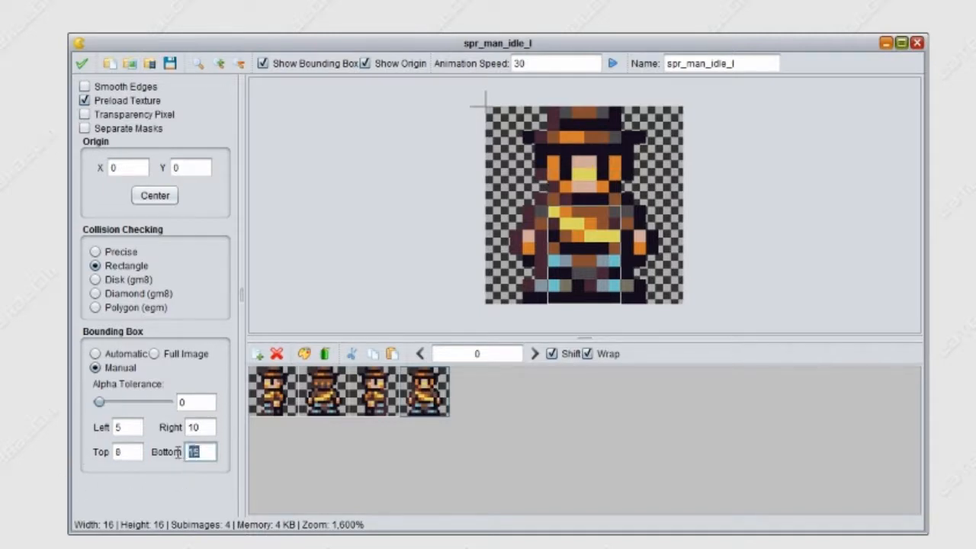
click(207, 454)
click(82, 63)
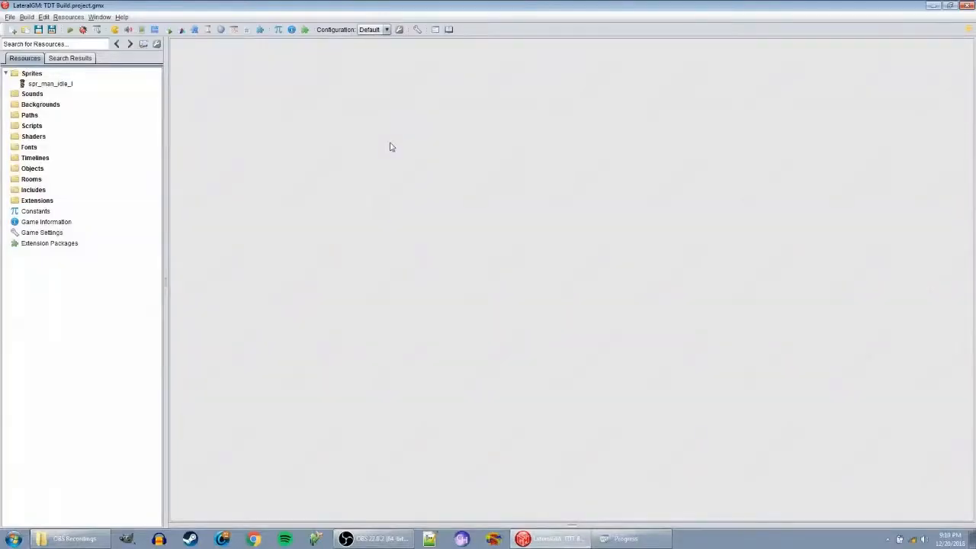
- Create a new sprite resource and load Engineer.png as its spritesheet
click(63, 84)
click(31, 74)
right_click(30, 74)
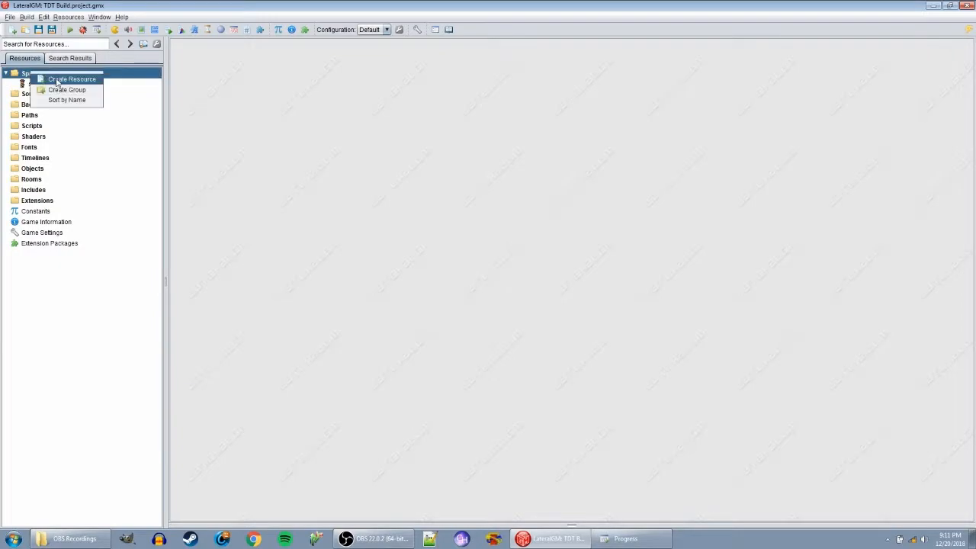
click(57, 79)
drag(321, 70, 393, 104)
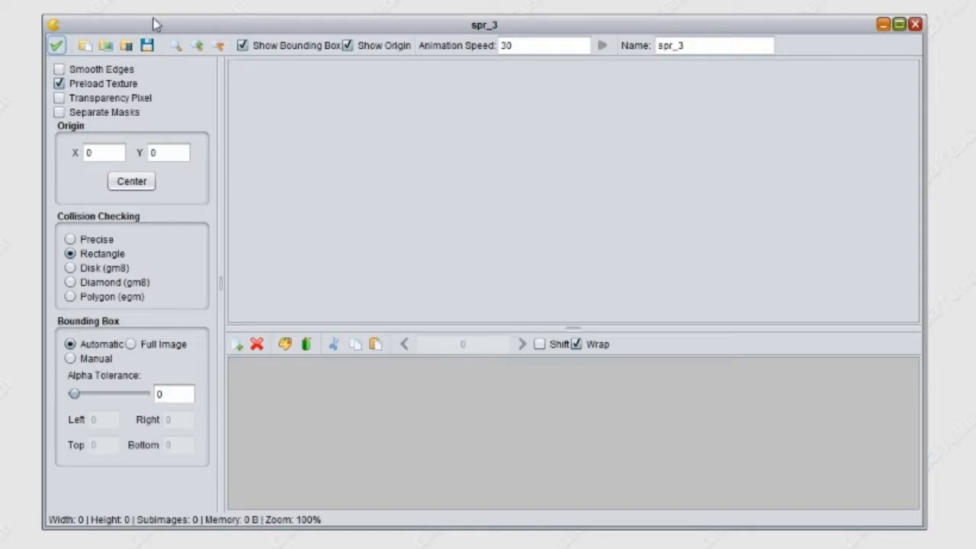
click(126, 46)
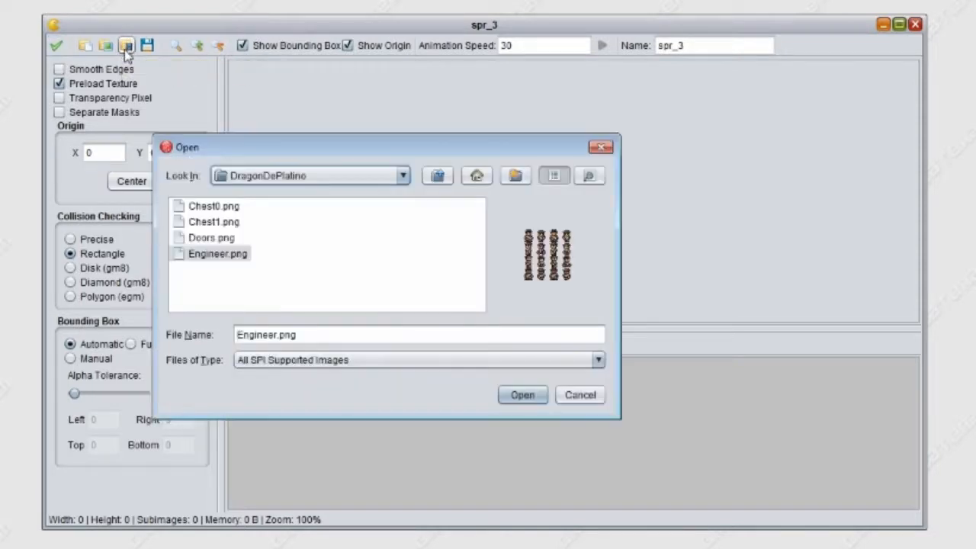
click(518, 397)
- Set the spritesheet import to 16 by 16 cells and 3 images, with 3 images per row
double_click(328, 200)
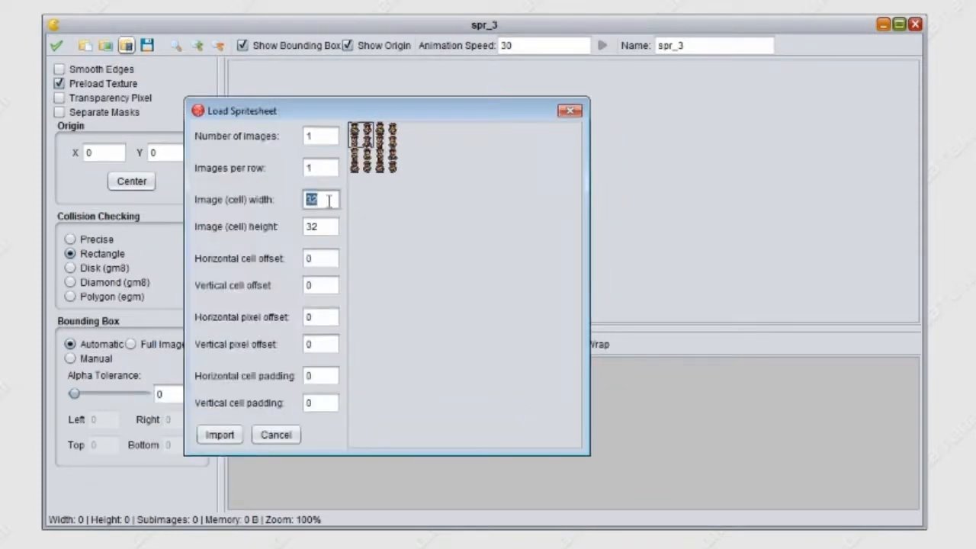
text(16)
double_click(313, 228)
text(16)
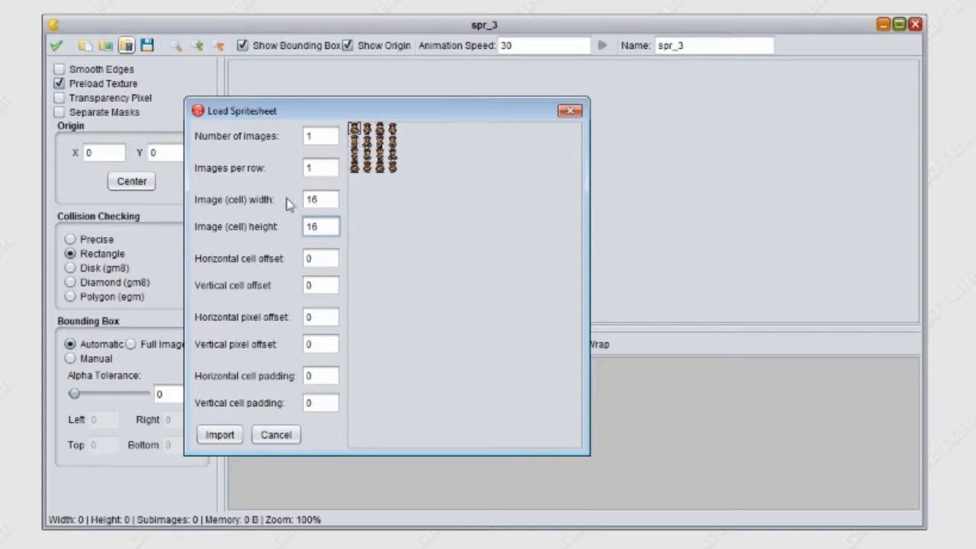
click(313, 135)
text(3)
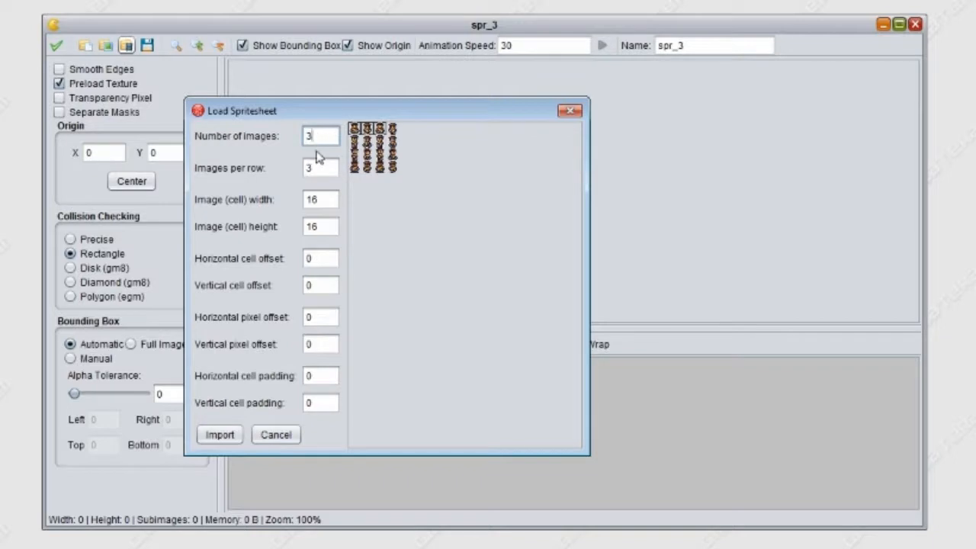
double_click(312, 168)
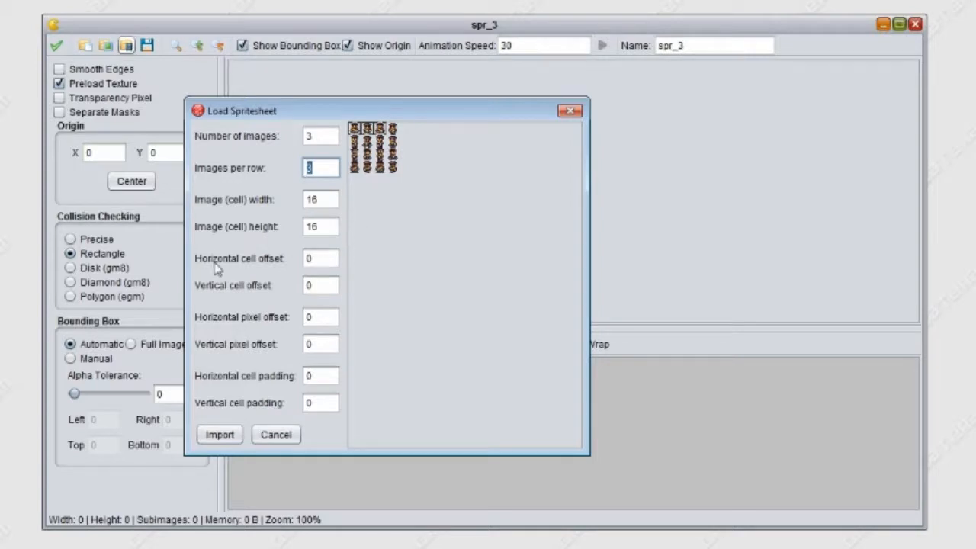
- Set the horizontal cell offset to 1 and import the spritesheet images
double_click(317, 260)
text(1)
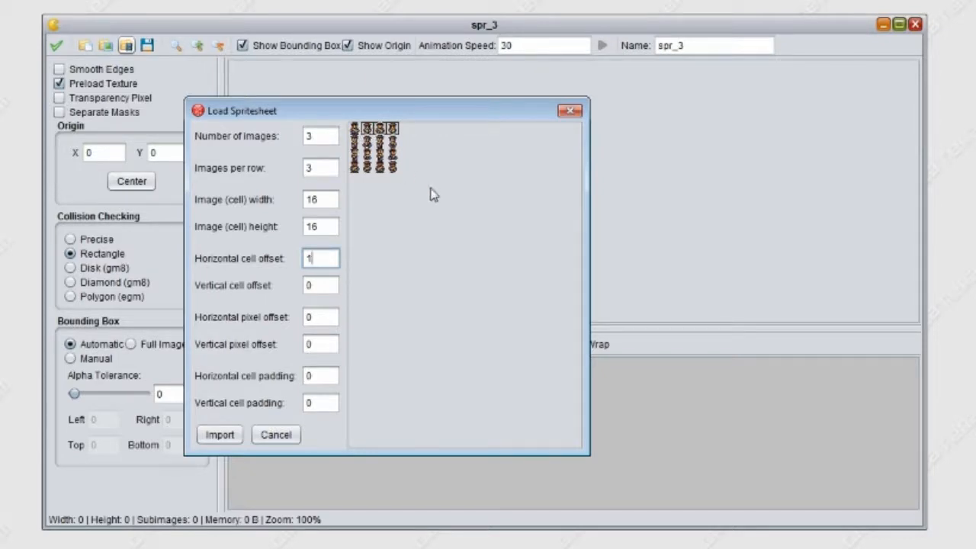
click(221, 438)
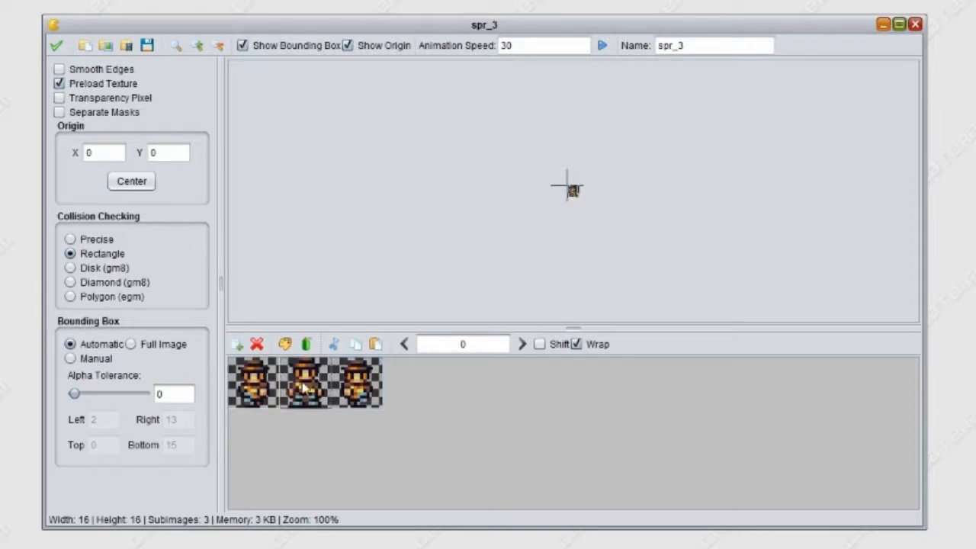
- Duplicate the middle standing frame and, with Shift enabled, move the copy to the end of the frame sequence
click(355, 345)
click(375, 343)
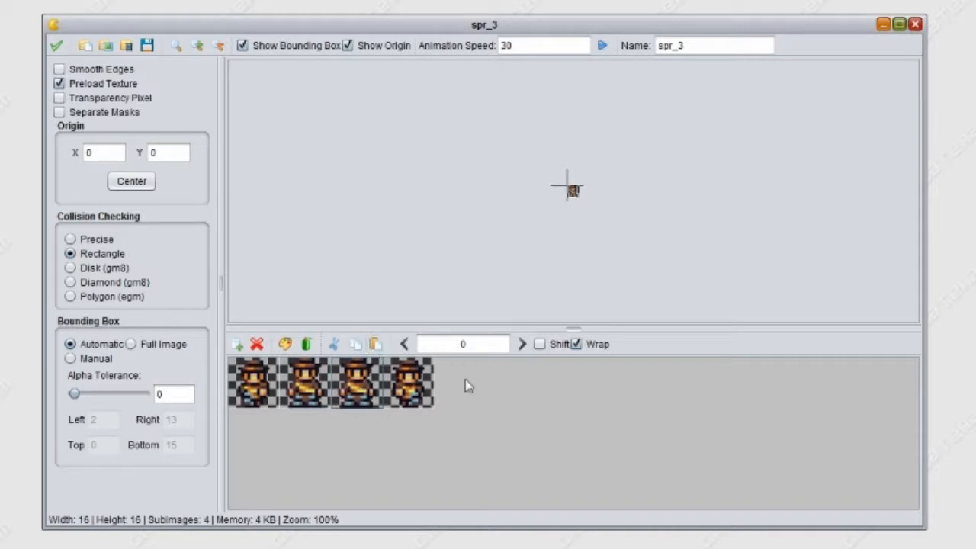
click(539, 344)
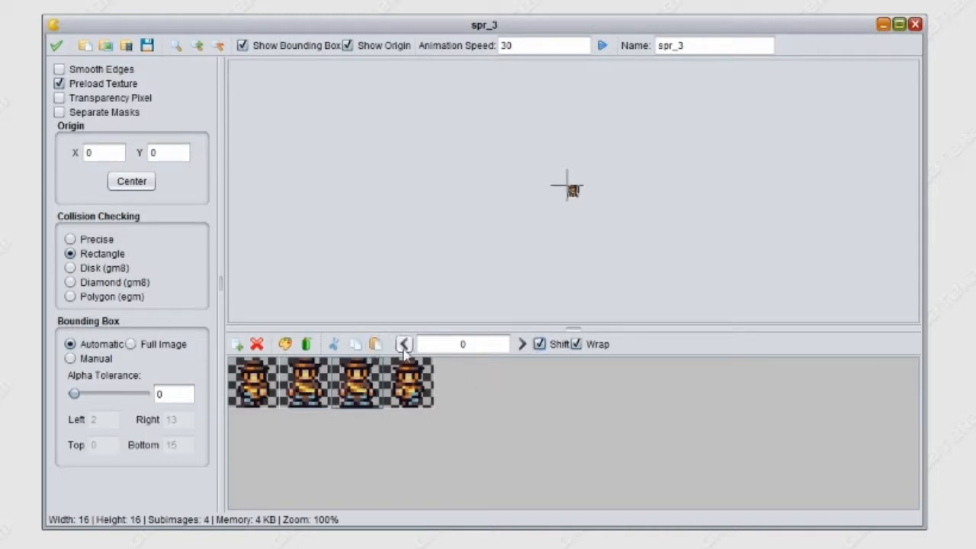
click(519, 349)
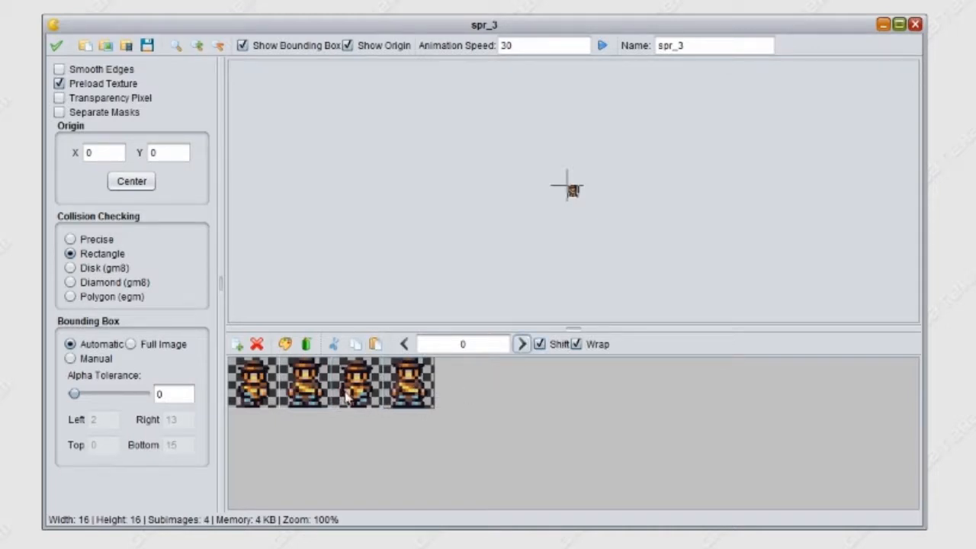
- Enlarge the first walking frame and preview the four-frame animation at speed 30
click(260, 390)
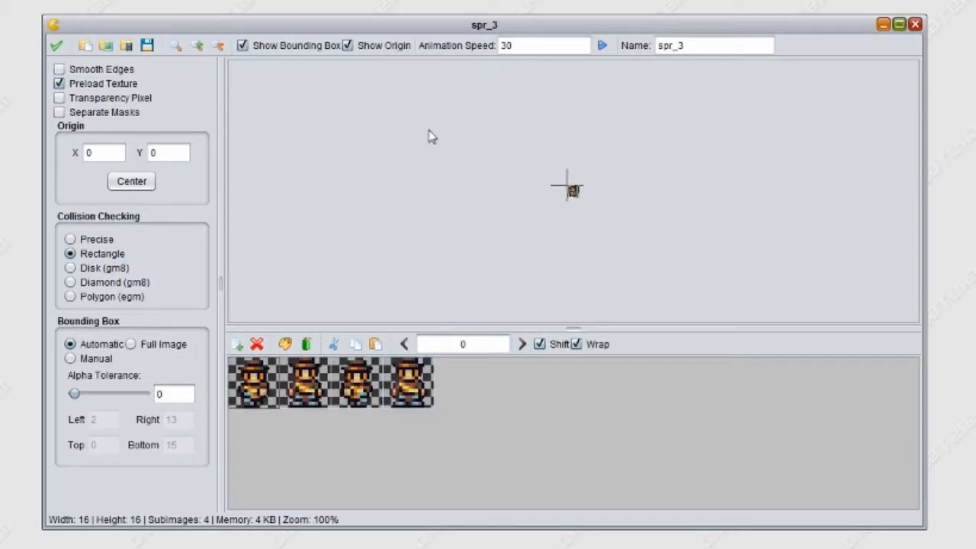
click(197, 46)
click(197, 46)
click(196, 46)
click(196, 46)
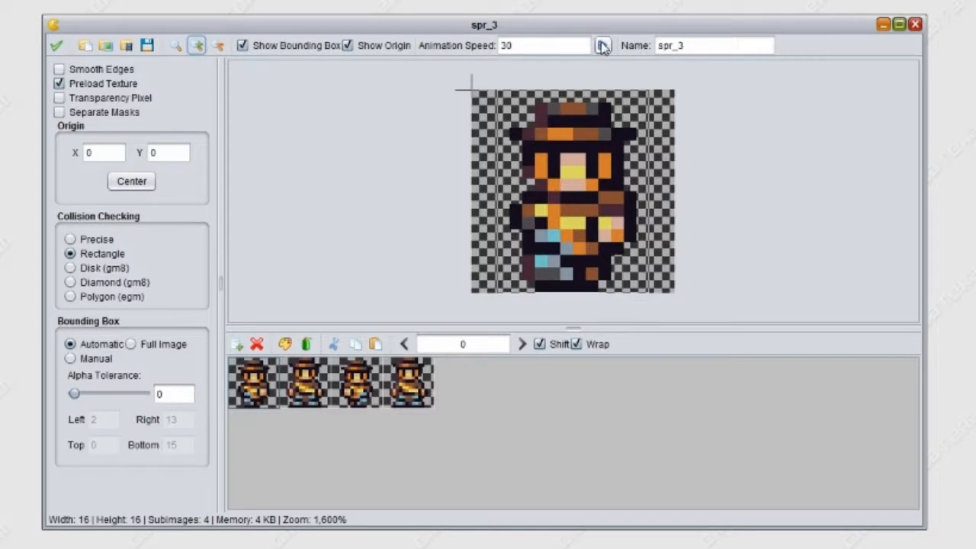
click(602, 45)
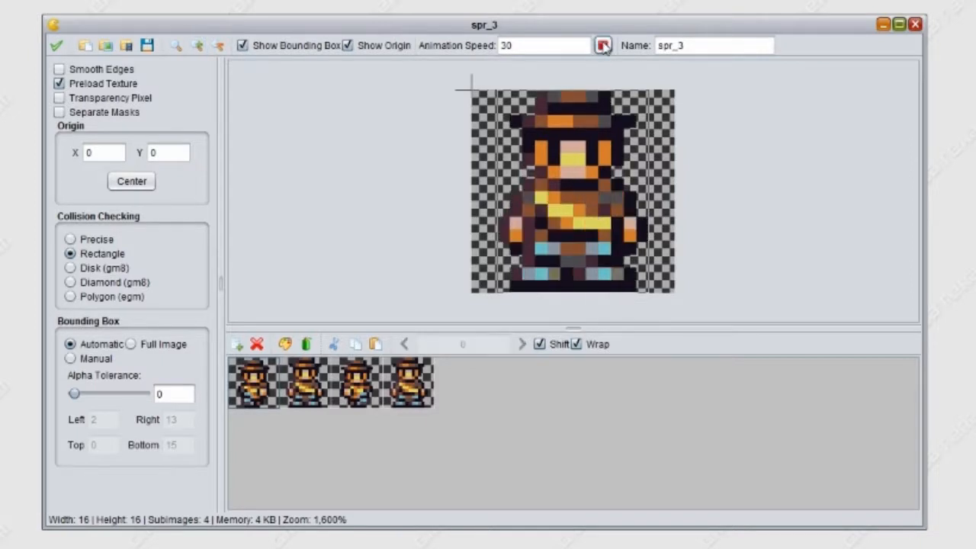
click(602, 45)
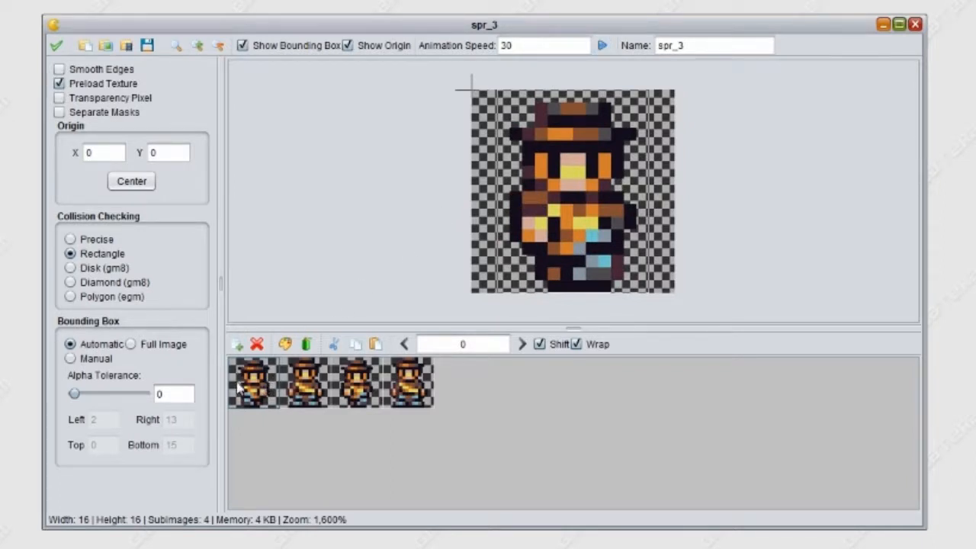
- Add two more copies each of the first walking frame and the standing frame that follows it
click(355, 346)
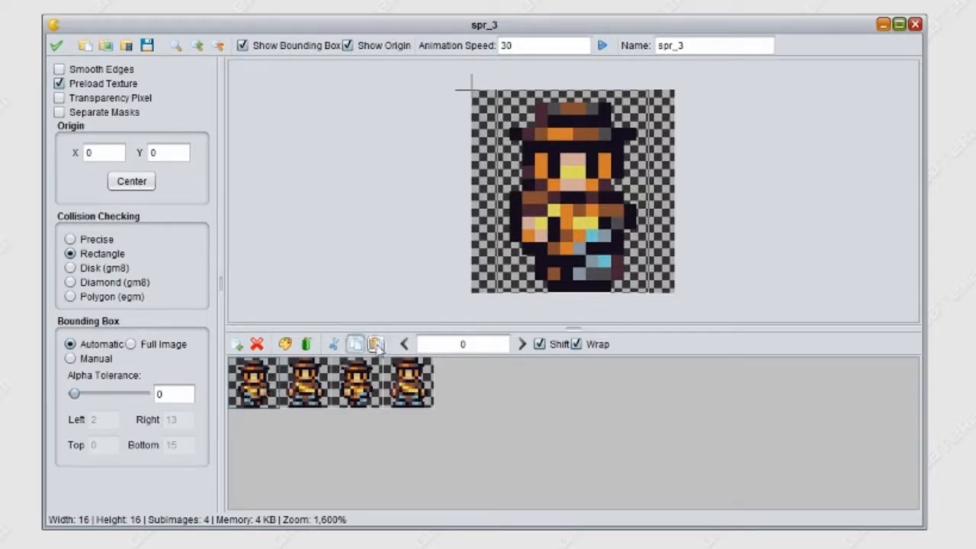
click(377, 345)
click(376, 345)
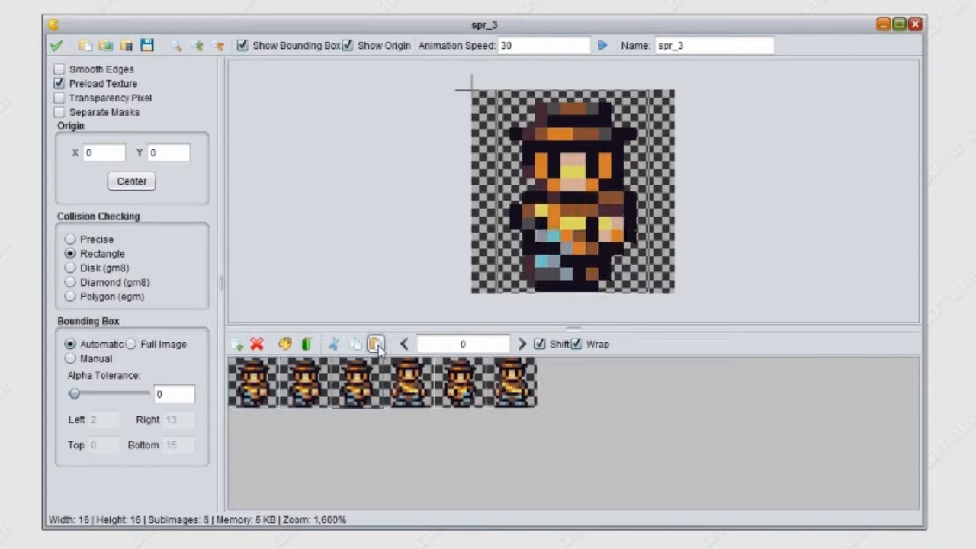
click(409, 387)
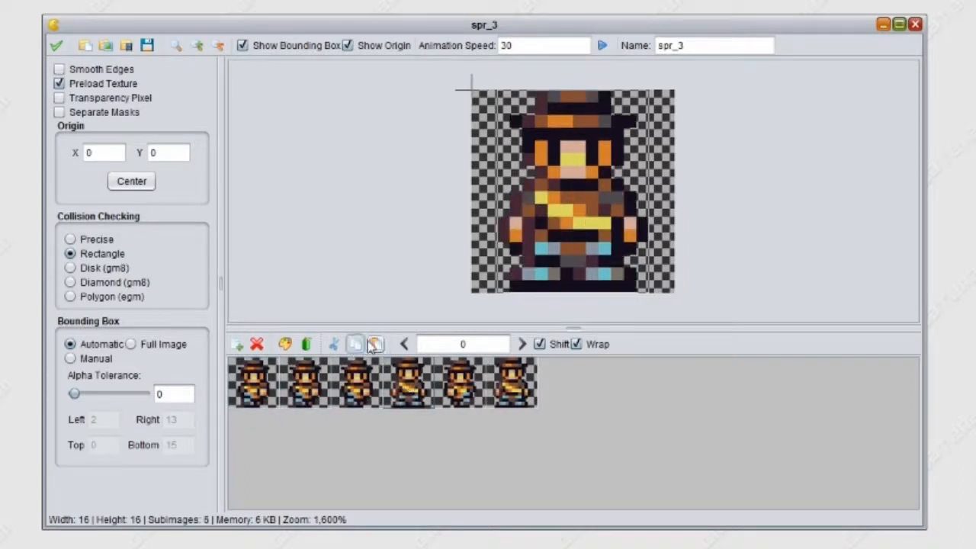
click(375, 344)
click(375, 344)
- Add two more copies each of the second walking frame and the final standing frame, and preview the animation
click(573, 392)
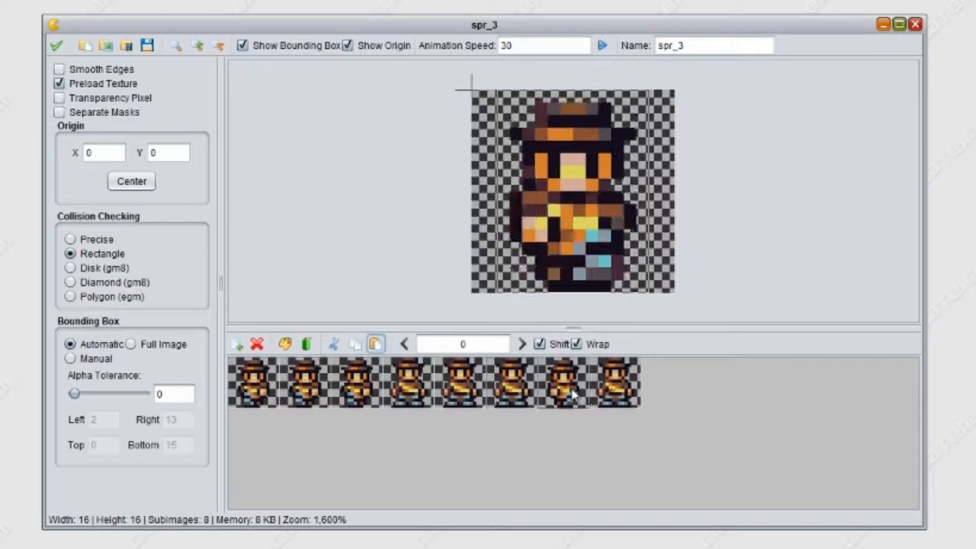
click(355, 345)
click(375, 344)
click(375, 344)
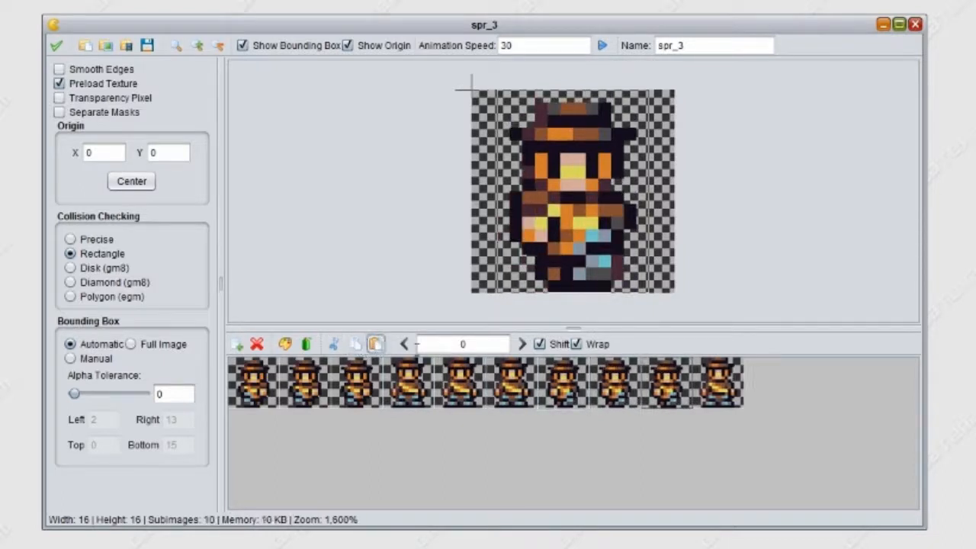
click(722, 389)
click(355, 344)
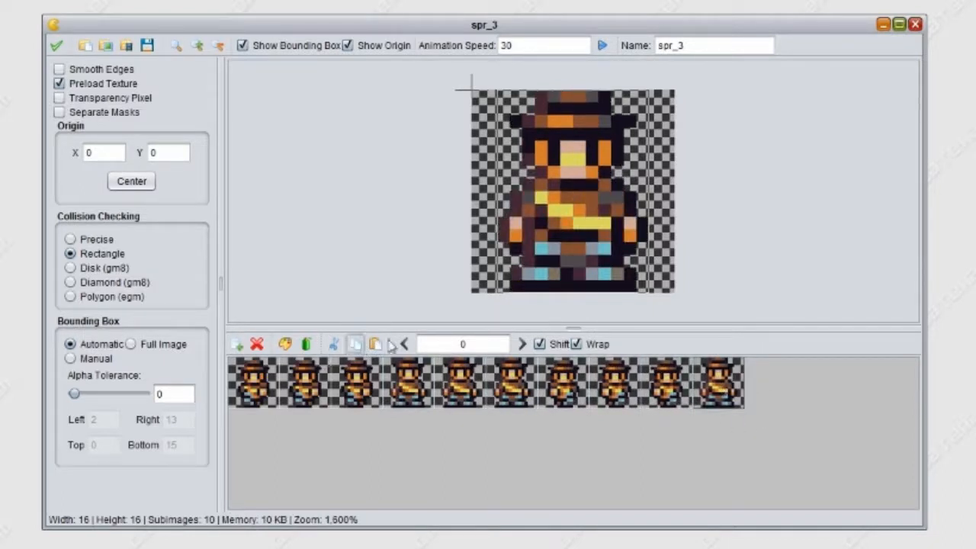
click(374, 344)
click(375, 344)
click(602, 45)
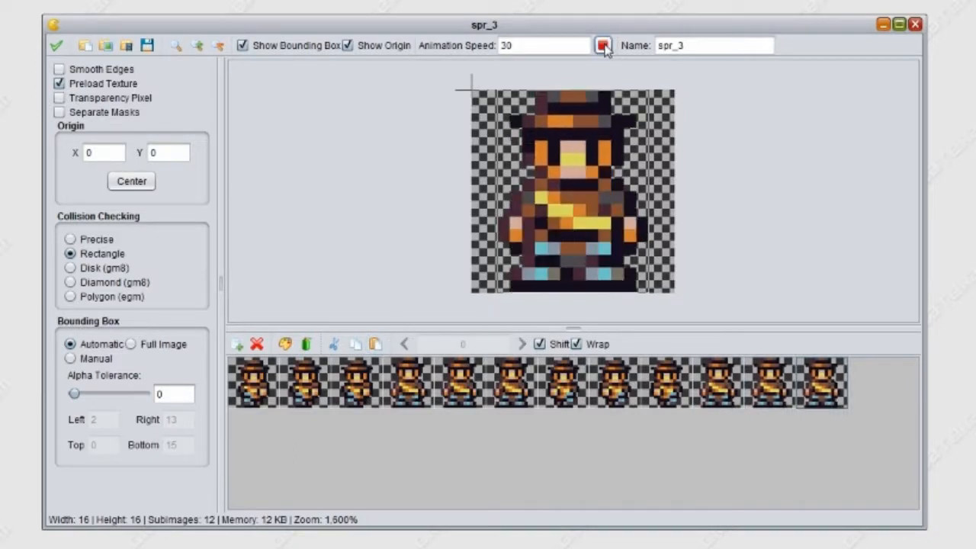
click(602, 46)
- Add a fourth copy of the first walking frame and of the first standing frame within their groups
click(268, 388)
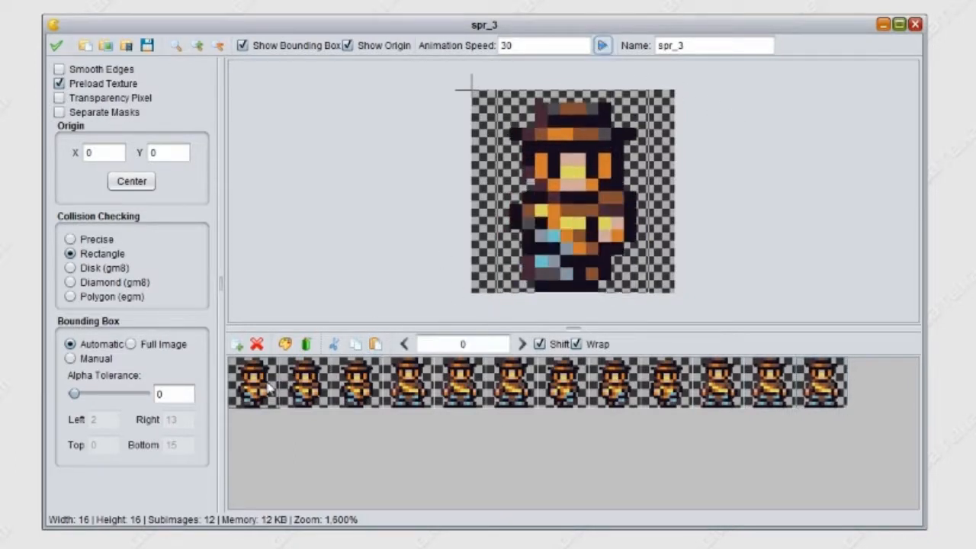
click(354, 344)
click(375, 344)
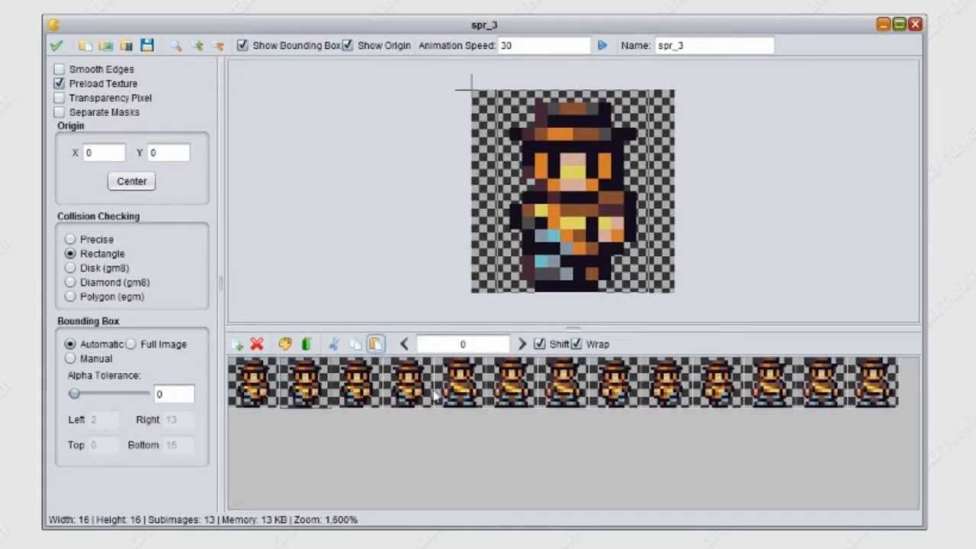
click(460, 385)
click(354, 344)
click(375, 343)
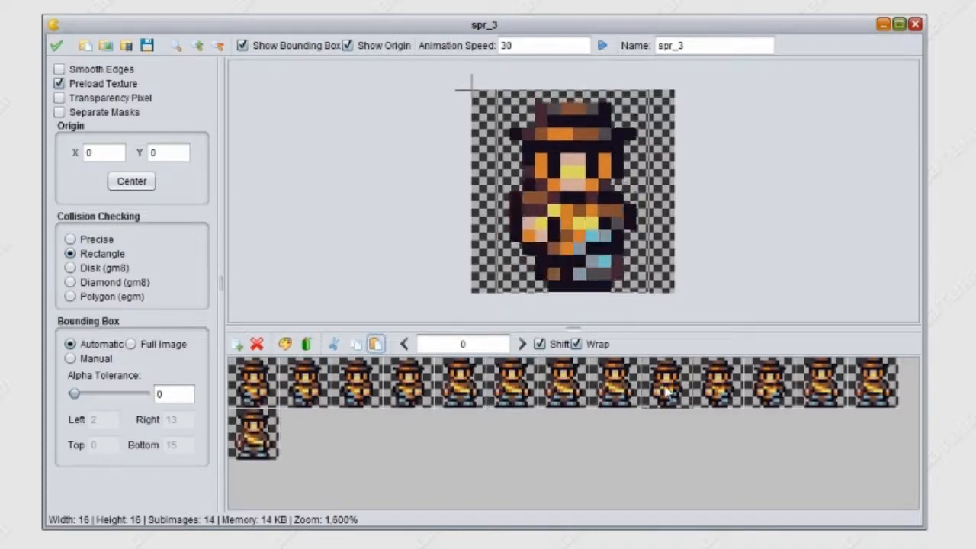
- Add a fourth copy of the second walking frame and of the last standing frame, and play the animation
click(373, 343)
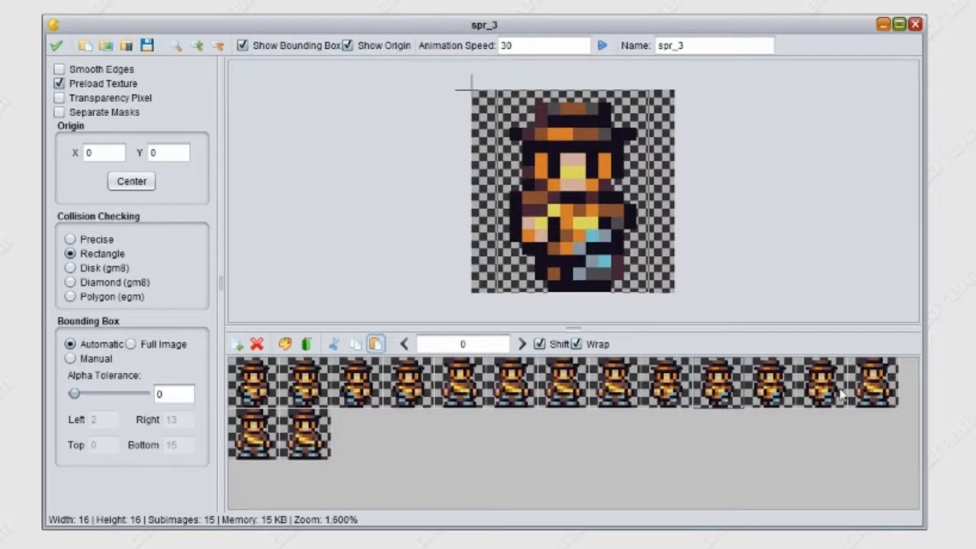
click(869, 392)
click(355, 345)
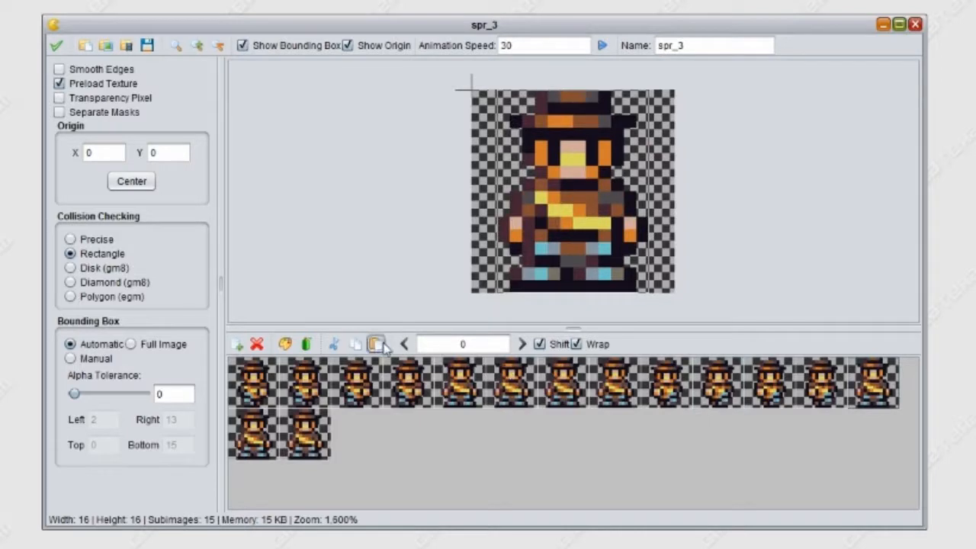
click(375, 343)
click(602, 46)
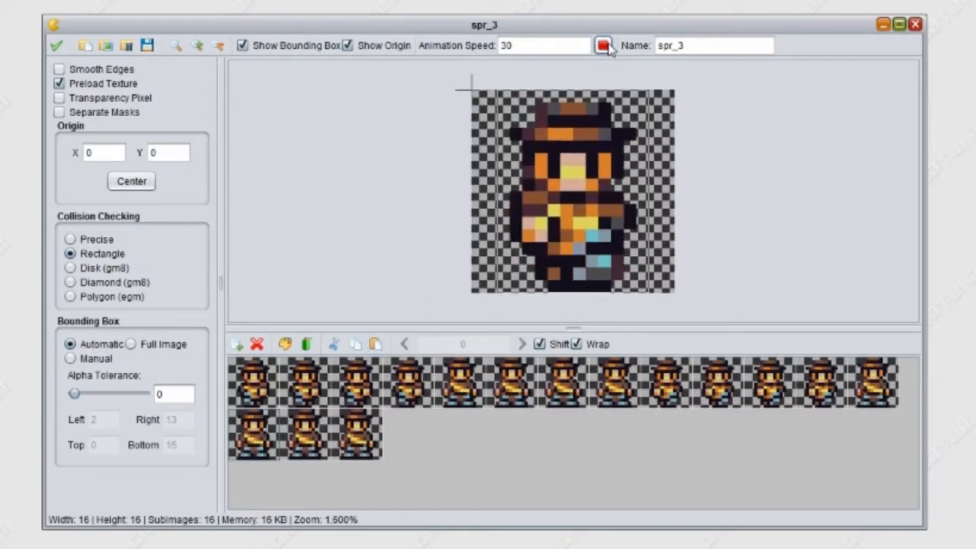
- Rename the sprite spr_man_walk_down and switch its bounding box to Manual
click(709, 47)
key(BackSpace)
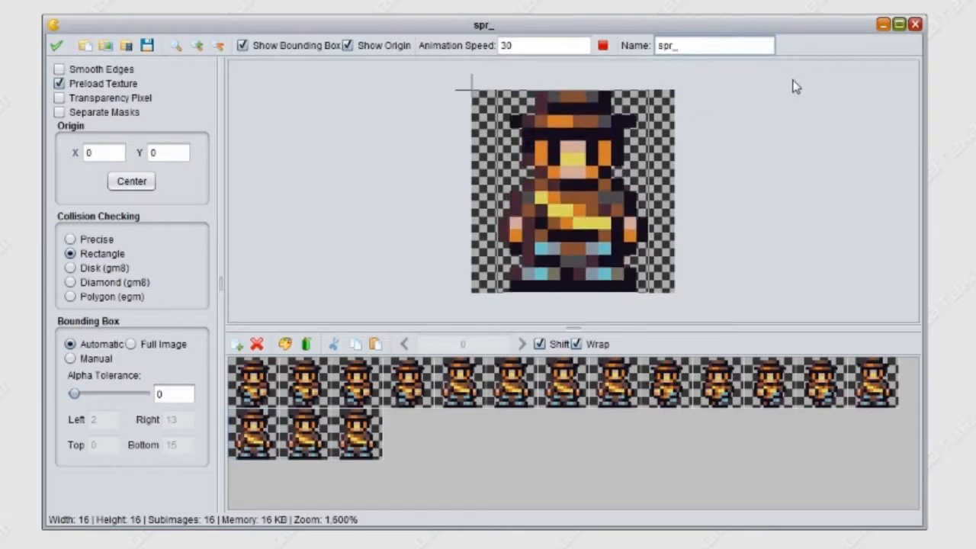
text(man_)
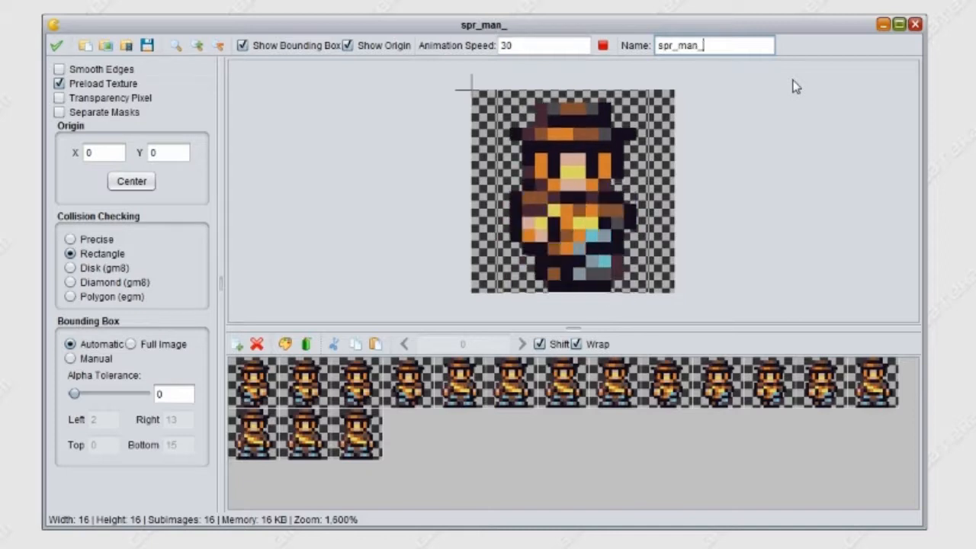
text(walk_)
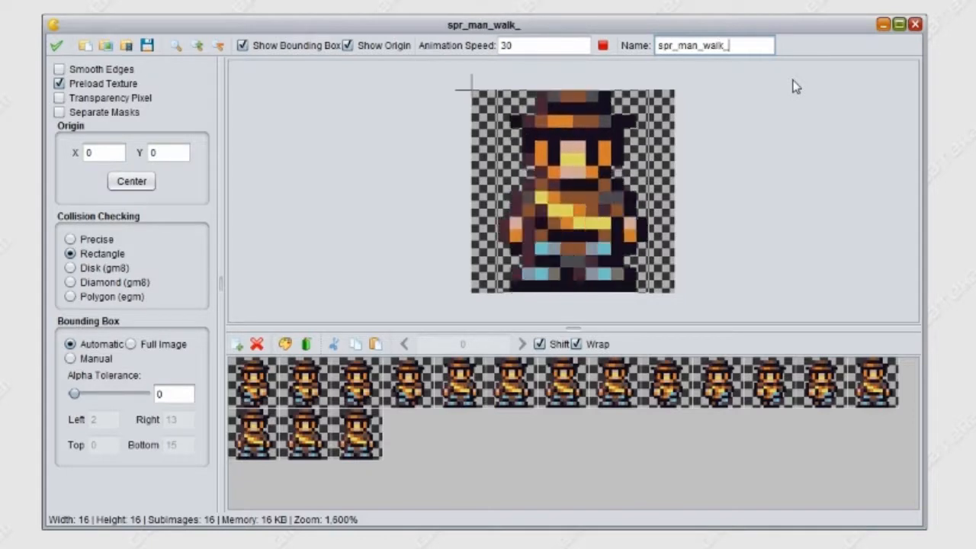
text(down)
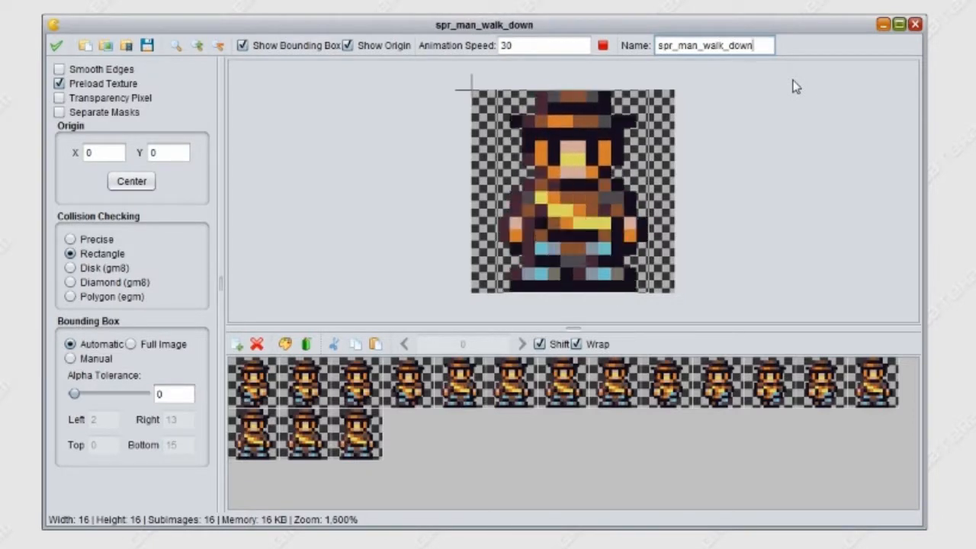
click(70, 358)
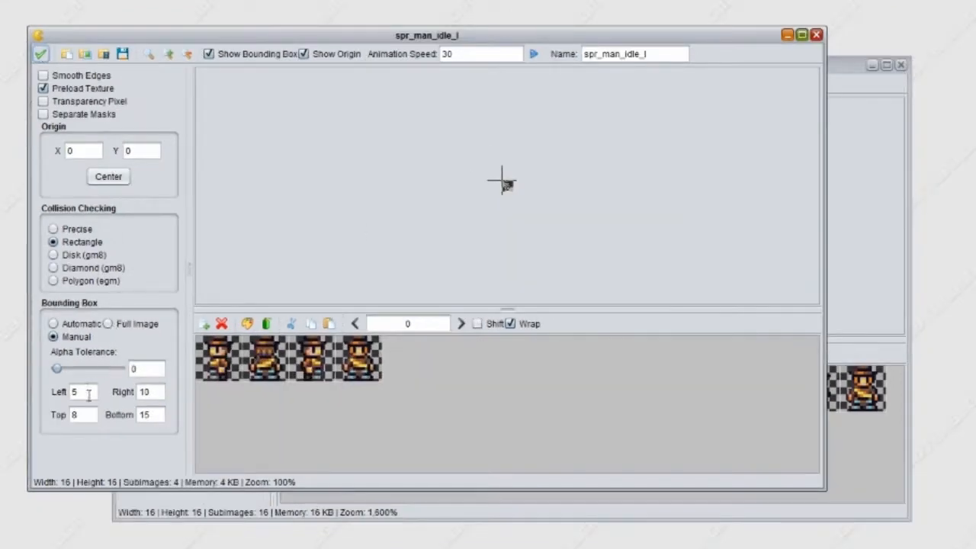
- Check the Left, Top, Right and Bottom bounding box values of spr_man_idle_l and close that sprite
click(88, 393)
click(77, 414)
click(147, 392)
double_click(149, 393)
double_click(161, 417)
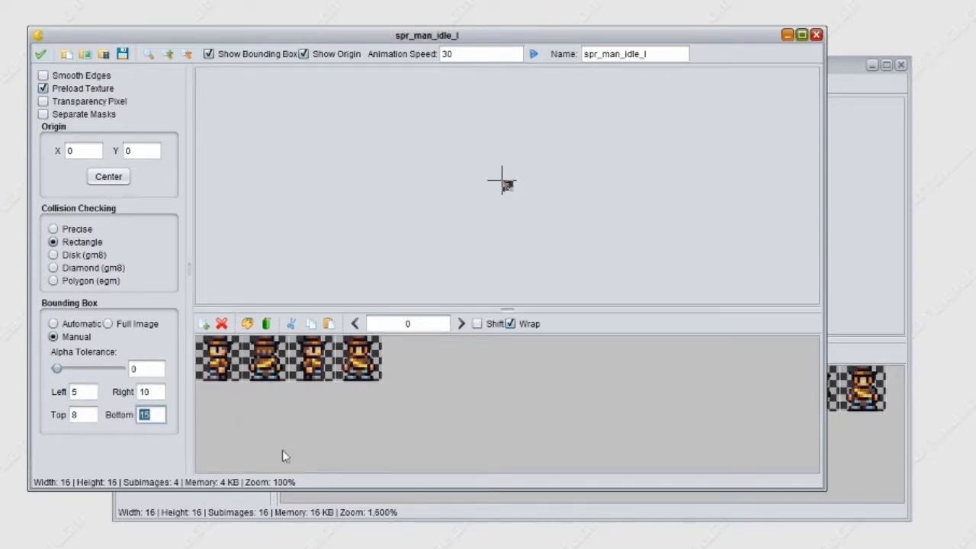
click(87, 393)
double_click(76, 415)
double_click(147, 392)
double_click(145, 415)
click(40, 54)
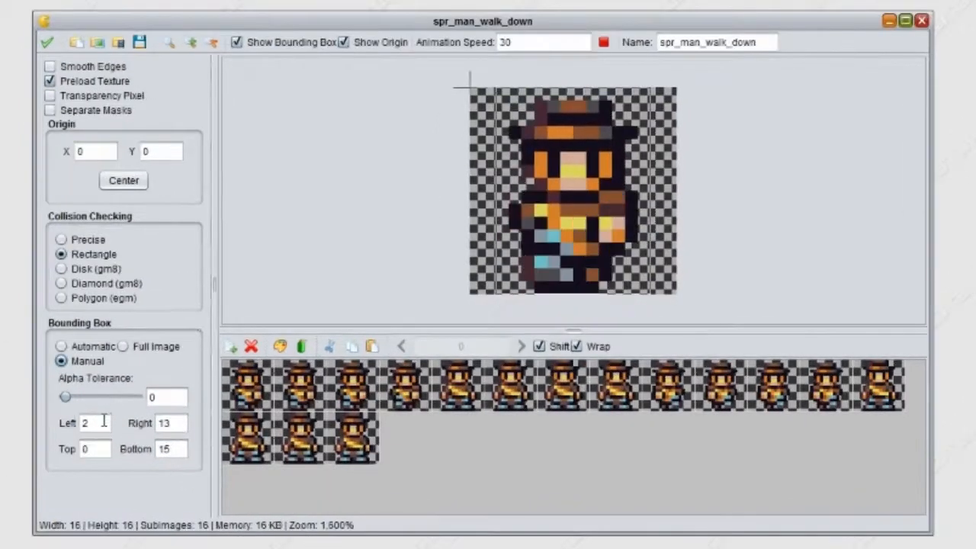
- Set spr_man_walk_down's bounding box to Left 5, Top 8 and Right 10, and save and close the sprite
double_click(103, 422)
text(5)
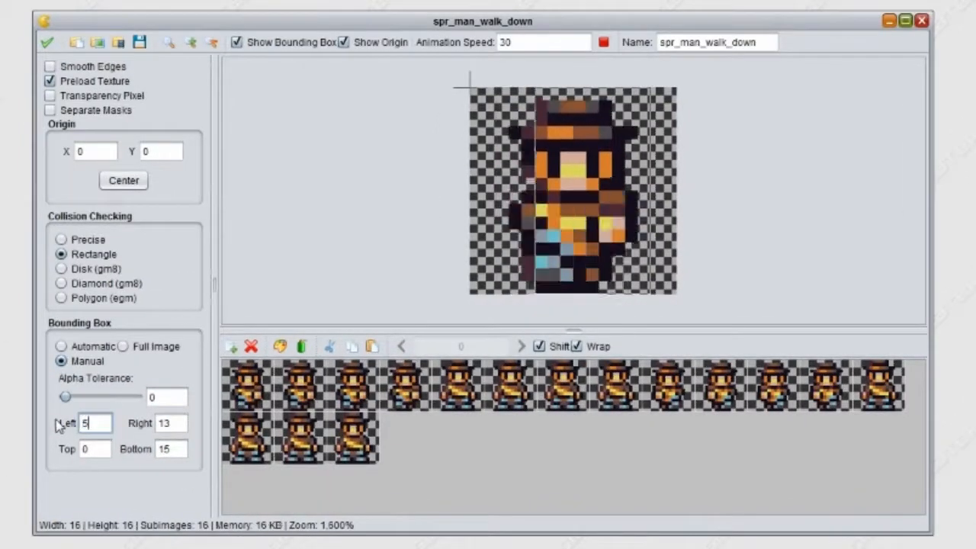
double_click(82, 449)
text(8)
double_click(169, 423)
text(10)
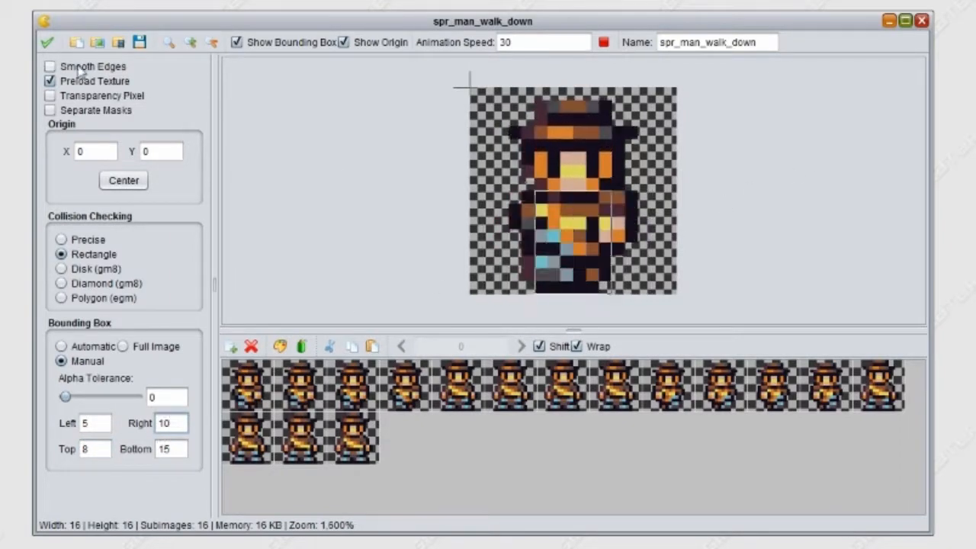
click(46, 44)
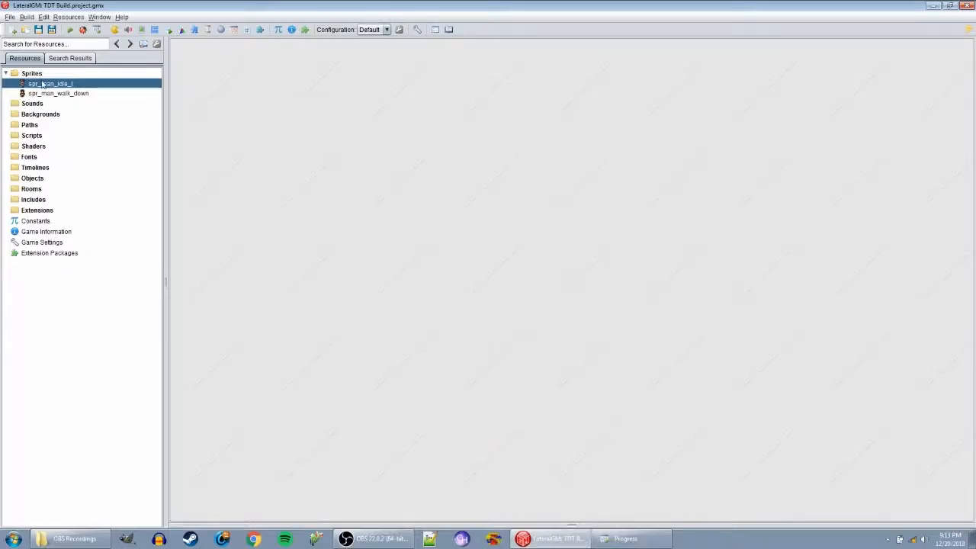
- Create another sprite resource and open Engineer.png as its spritesheet
click(34, 74)
right_click(34, 74)
click(57, 83)
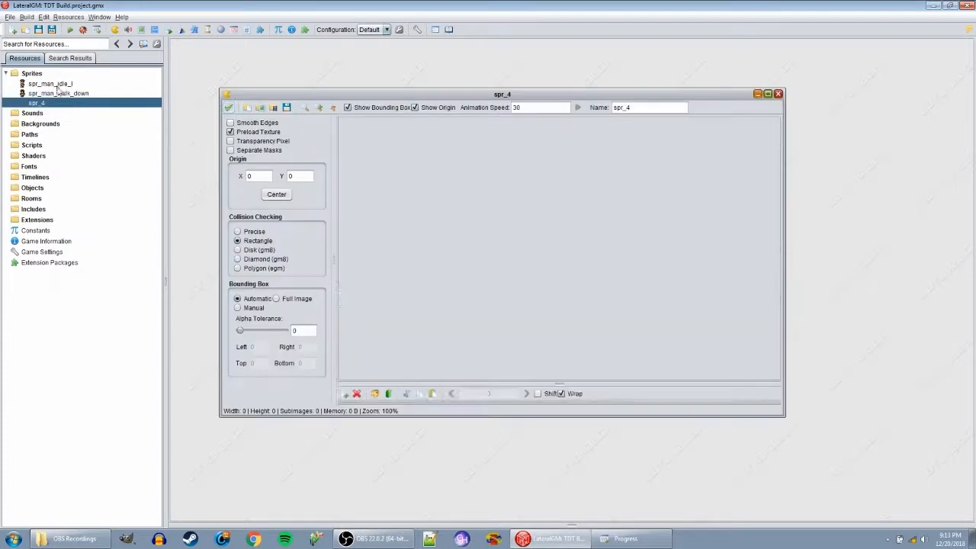
click(273, 107)
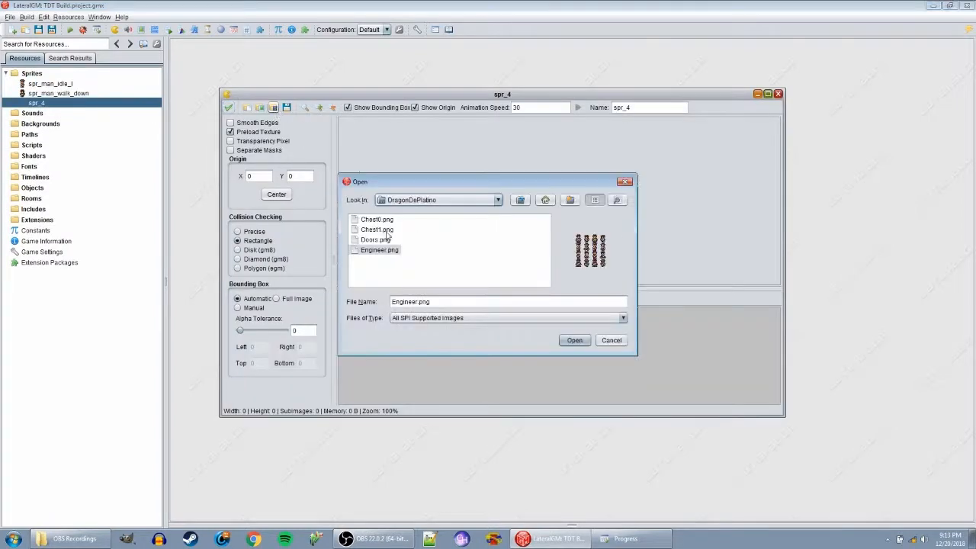
click(573, 340)
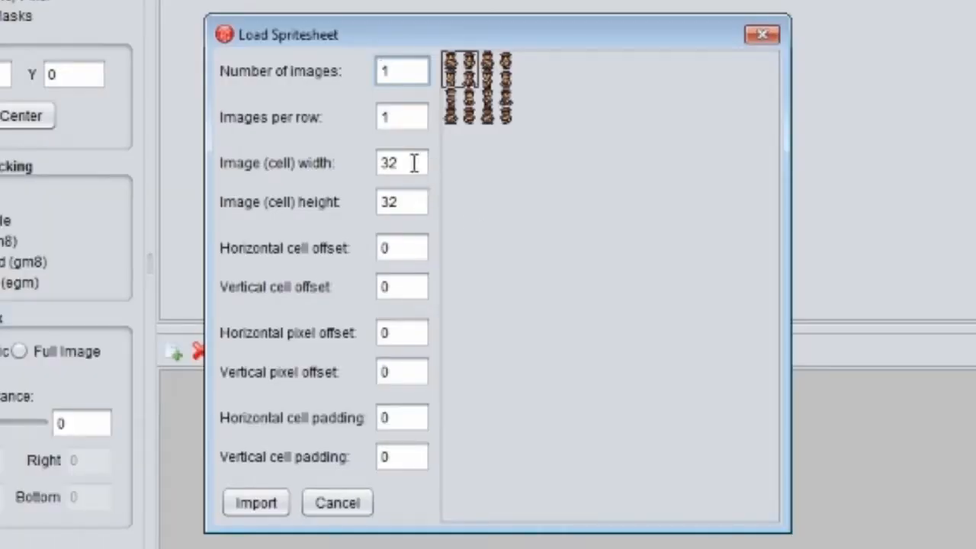
- Set the spritesheet import to 16 by 16 cells, horizontal cell offset 1, and 3 images with 3 per row
drag(416, 163, 329, 162)
text(16)
double_click(408, 200)
text(16)
double_click(393, 248)
text(1)
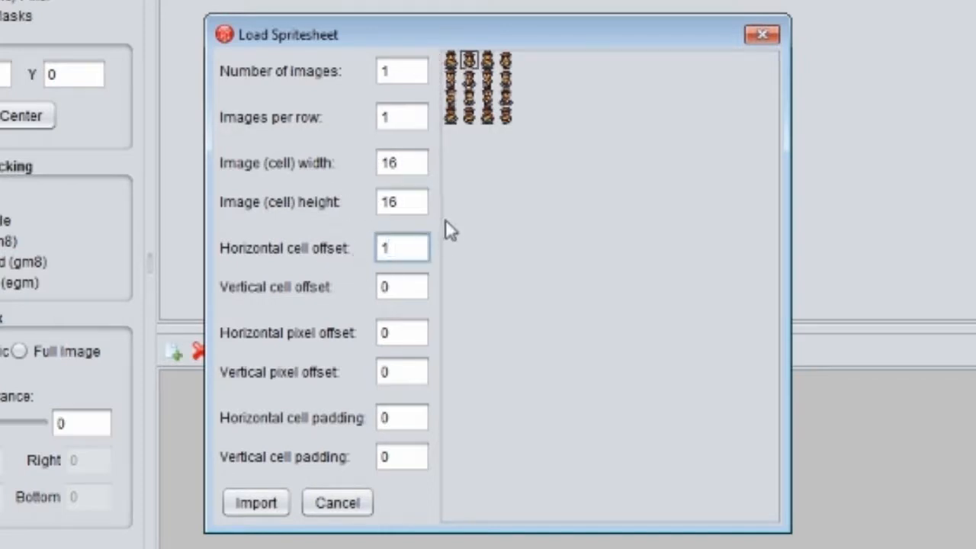
drag(416, 71, 303, 78)
text(3)
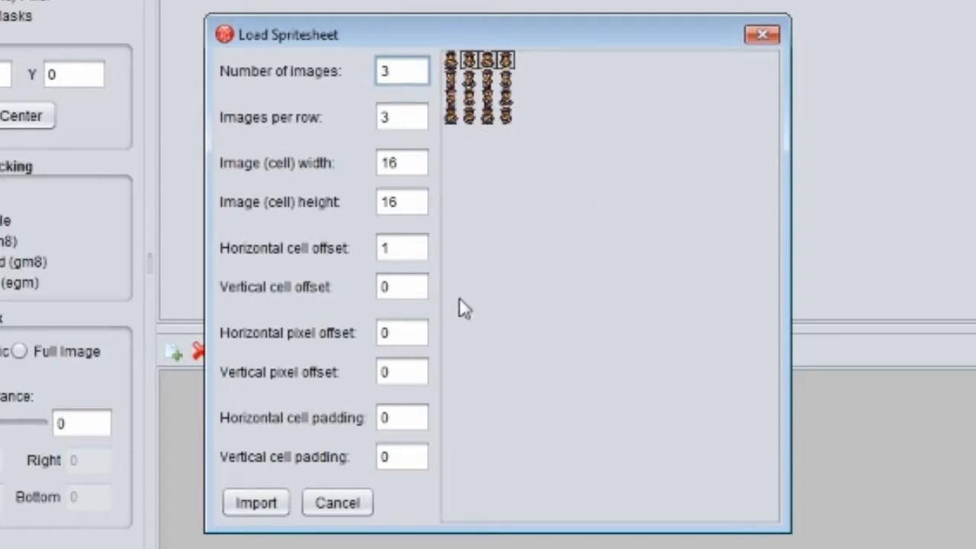
- Try vertical cell offsets 1, 2 and 3 against the spritesheet preview, and settle on a vertical cell offset of 1
click(411, 292)
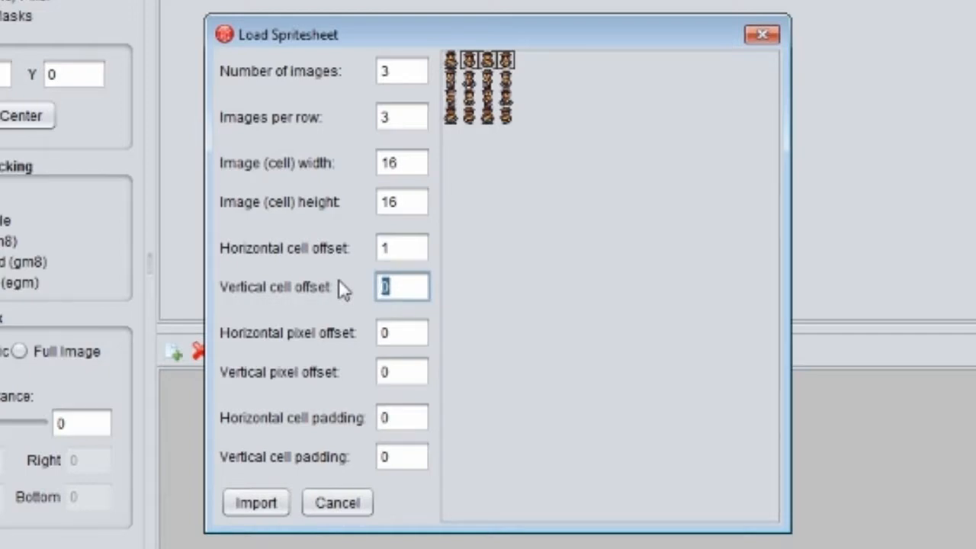
text(1)
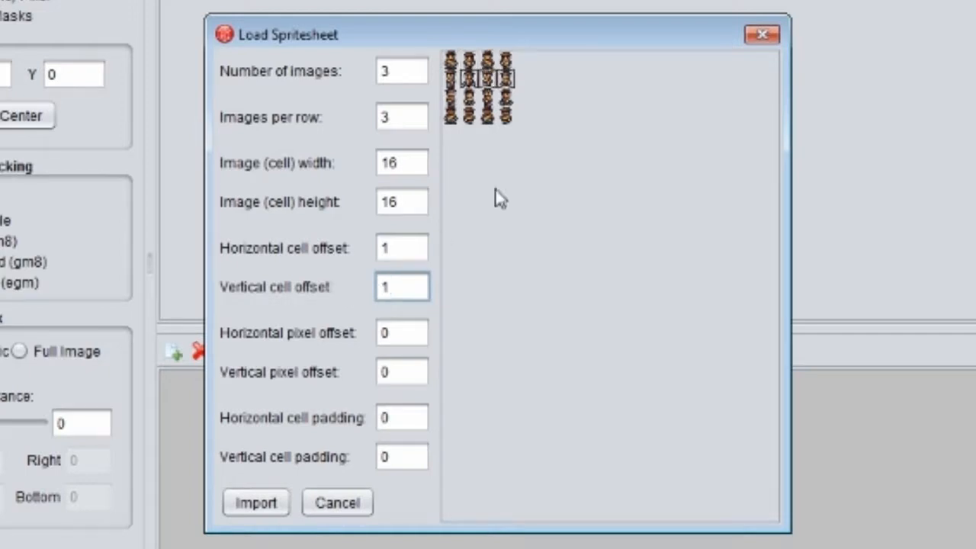
drag(394, 287, 366, 287)
text(2)
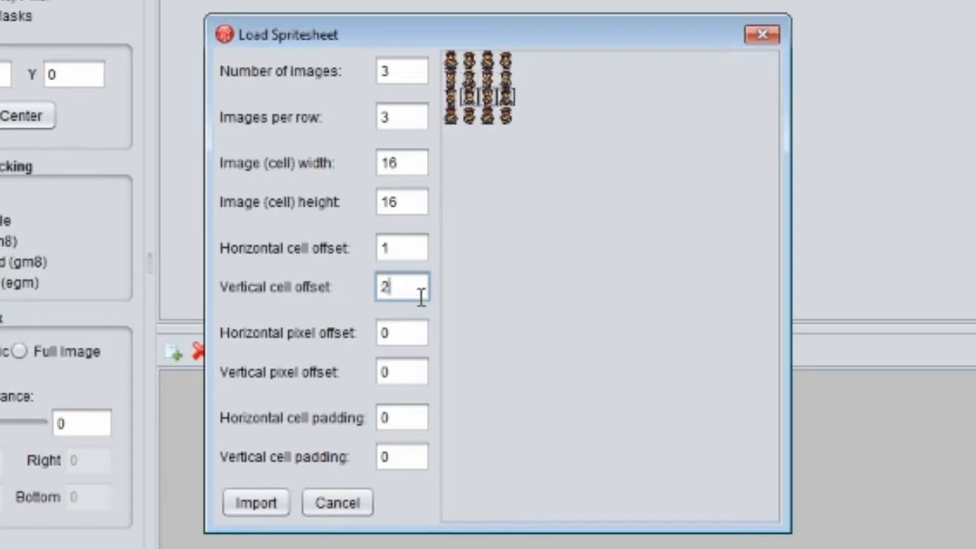
drag(426, 288, 304, 276)
text(3)
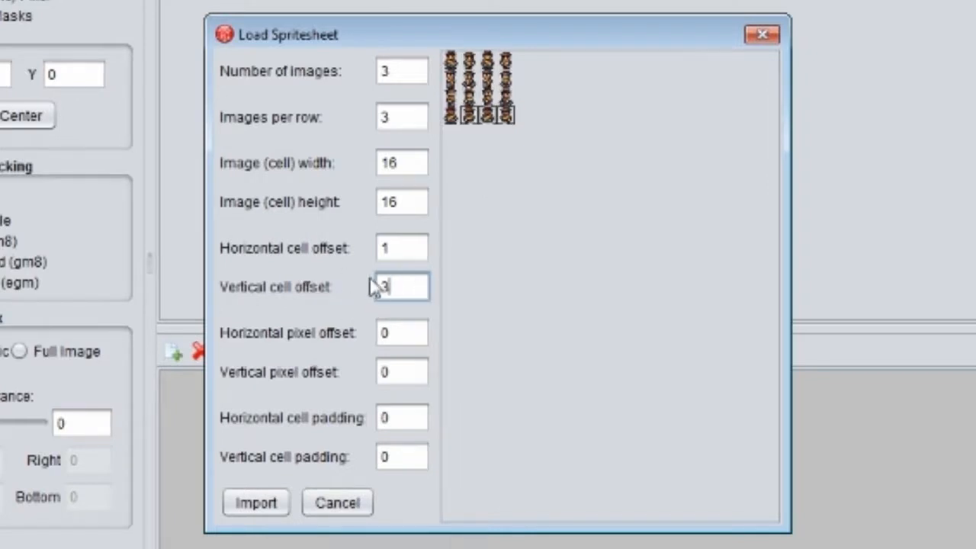
double_click(399, 286)
text(1)
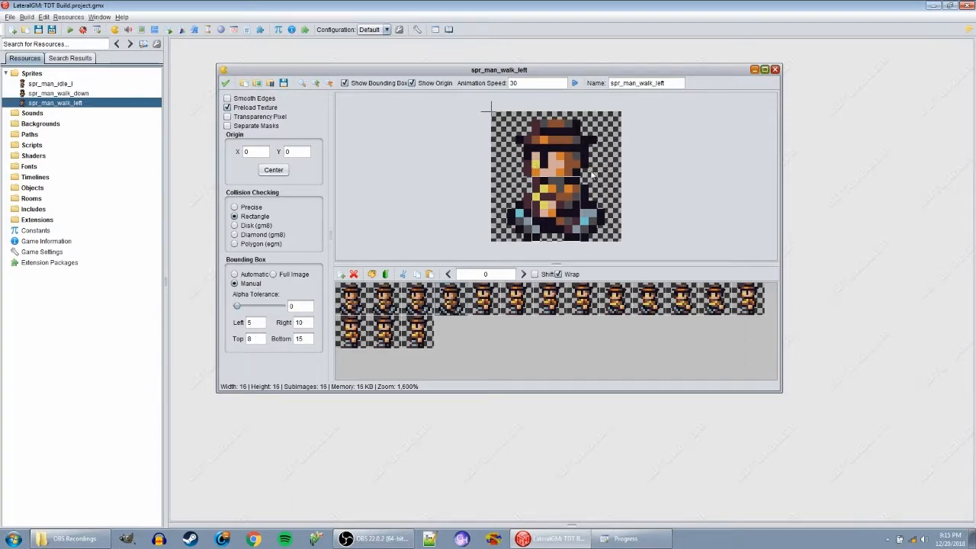
- Play the animation preview of spr_man_walk_left, and save and close the sprite
click(666, 82)
click(574, 82)
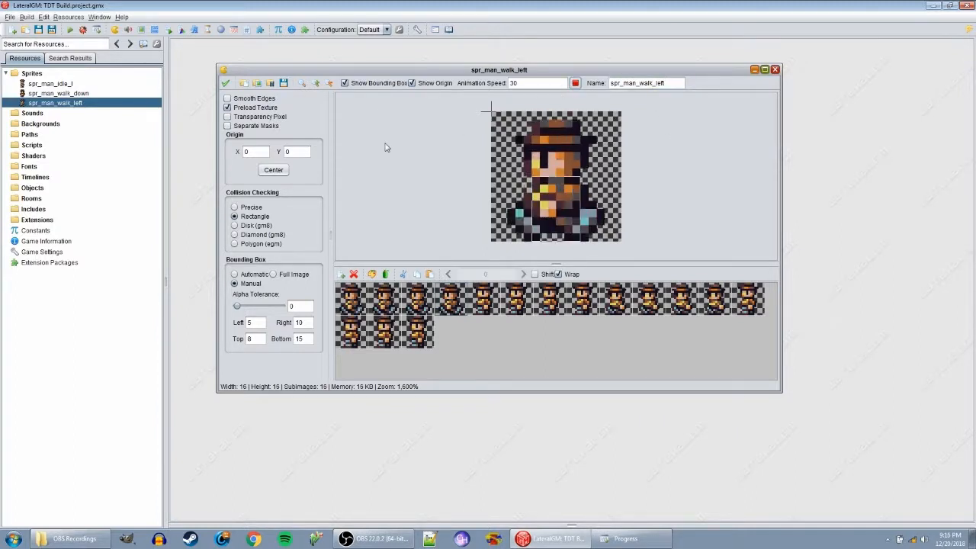
click(226, 83)
- Create another sprite resource for the right-facing walk and open Engineer.png as its spritesheet
right_click(28, 74)
click(41, 82)
click(309, 144)
click(574, 340)
- Set the spritesheet cells to 16 by 16 with 3 images, and import the right-facing walking frames
double_click(447, 215)
text(16)
key(Tab)
text(16)
key(Tab)
click(446, 175)
text(3)
click(448, 253)
click(380, 365)
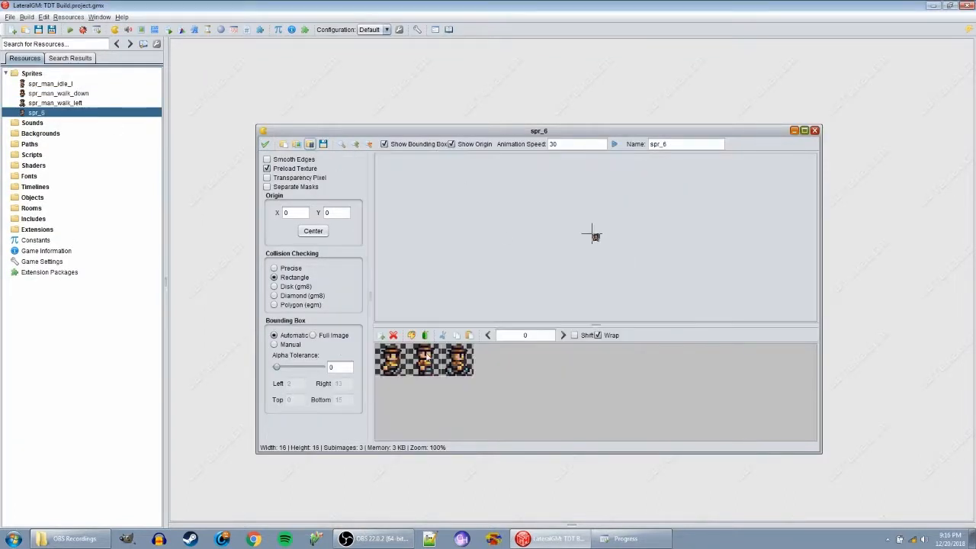
- Lengthen the right-facing walk cycle with Shift enabled, copying each frame in turn and pasting three duplicates of it
click(574, 335)
click(563, 335)
click(391, 360)
click(456, 334)
triple_click(469, 335)
click(523, 360)
click(456, 335)
triple_click(469, 335)
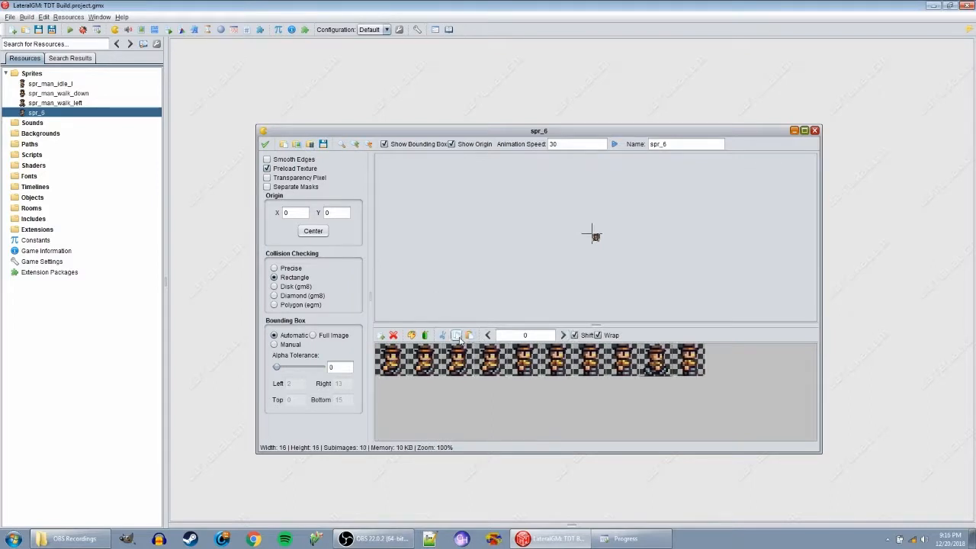
click(457, 335)
triple_click(469, 335)
- Preview the right-facing animation at a larger zoom and rename the sprite spr_man_walk_right
triple_click(356, 144)
click(356, 144)
click(615, 144)
click(705, 146)
key(BackSpace)
text(man_r)
key(BackSpace)
text(walk_right)
- Give spr_man_walk_right a manual bounding box with Left 5 and Top 8, and save and close the sprite
click(274, 343)
double_click(296, 384)
text(5)
double_click(296, 399)
text(8)
click(347, 383)
click(266, 144)
- Create another sprite resource for the upward walk and open Engineer.png as its spritesheet
right_click(34, 74)
click(59, 83)
click(322, 156)
click(577, 340)
- Set the spritesheet cells to 16 by 16 with horizontal cell offset 1, and import the three upward walking frames
click(444, 174)
double_click(443, 215)
text(16)
double_click(444, 232)
text(16)
double_click(443, 253)
text(1)
double_click(443, 270)
click(382, 366)
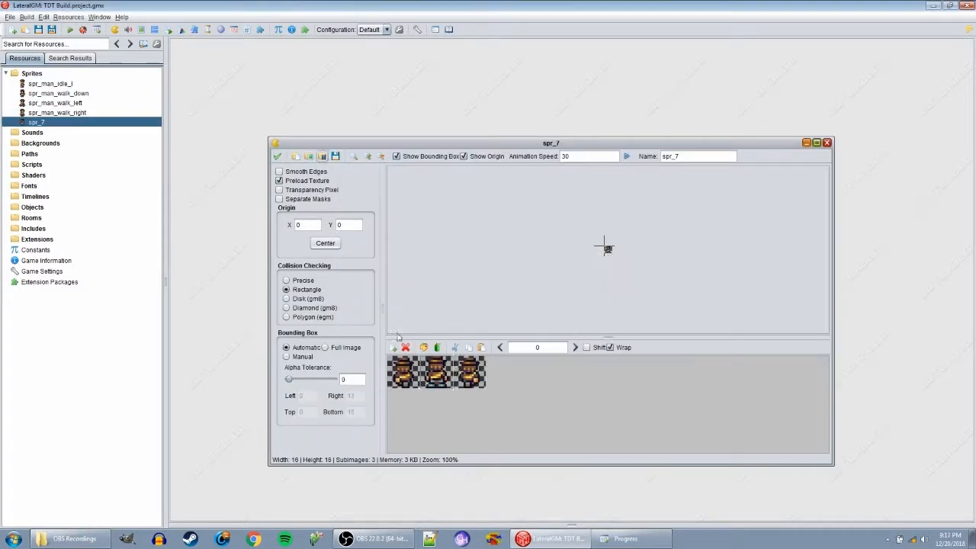
- Duplicate the upward walking frames with Shift enabled so each frame of the cycle appears four times in a row
click(483, 348)
click(586, 348)
click(576, 347)
triple_click(481, 347)
click(534, 370)
triple_click(481, 347)
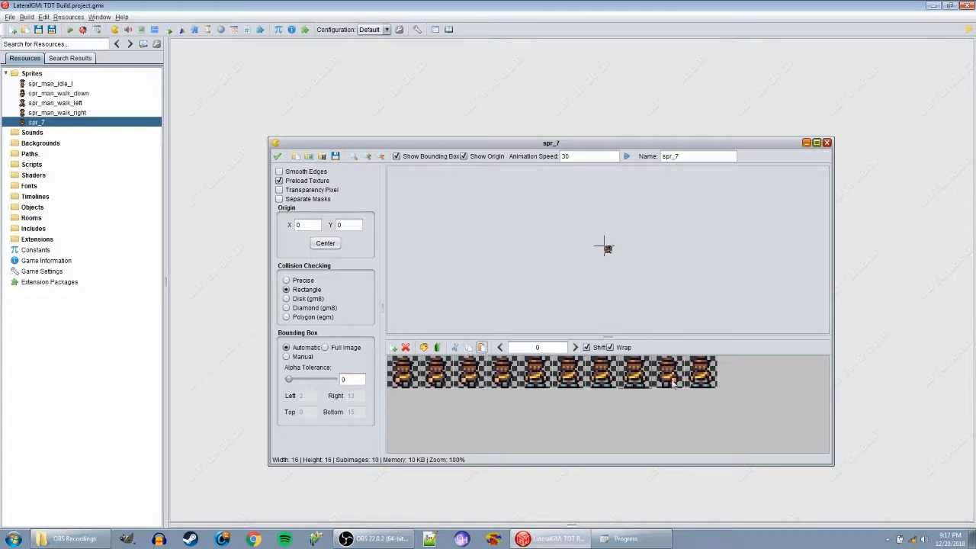
click(668, 372)
triple_click(481, 347)
click(798, 373)
key(ctrl+c)
triple_click(482, 347)
- Zoom in and preview the upward animation, and rename the sprite spr_man_walk_up
double_click(367, 157)
triple_click(367, 156)
double_click(381, 156)
click(368, 157)
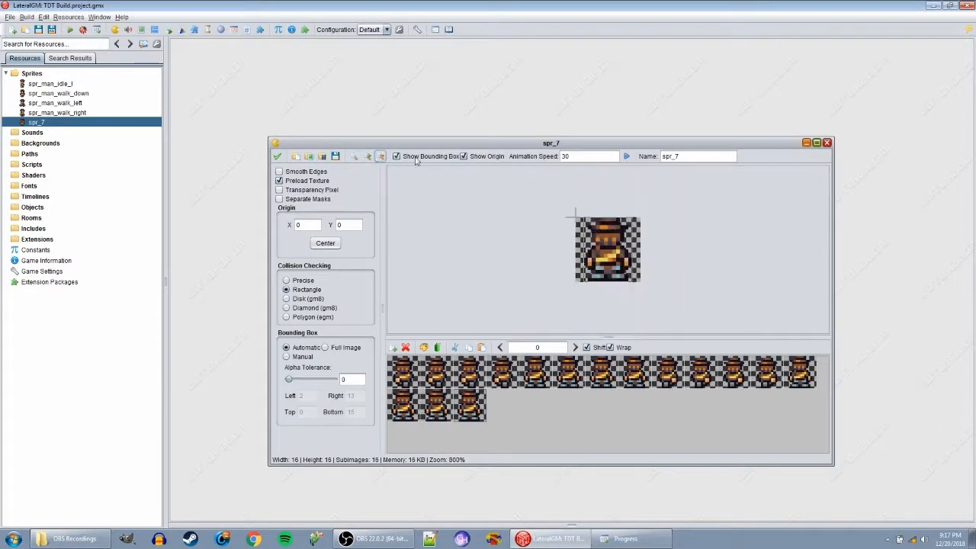
click(626, 157)
double_click(670, 156)
text(spr_man_walk_up)
- Give spr_man_walk_up a manual bounding box with Left 5, Top 1 and Right 10, and save and close the sprite
click(286, 356)
double_click(303, 396)
text(5)
double_click(305, 412)
text(1)
double_click(352, 395)
text(10)
click(277, 156)
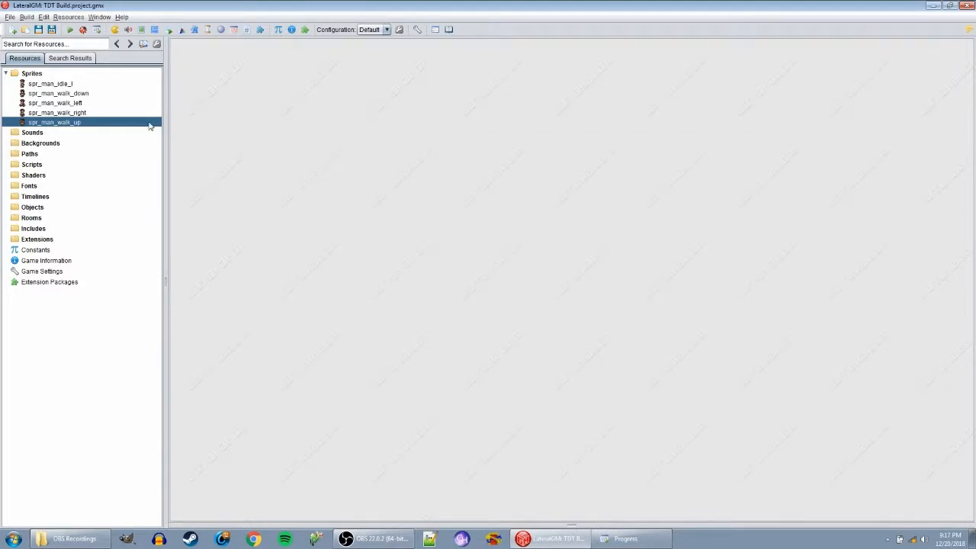
click(63, 94)
click(64, 103)
click(66, 113)
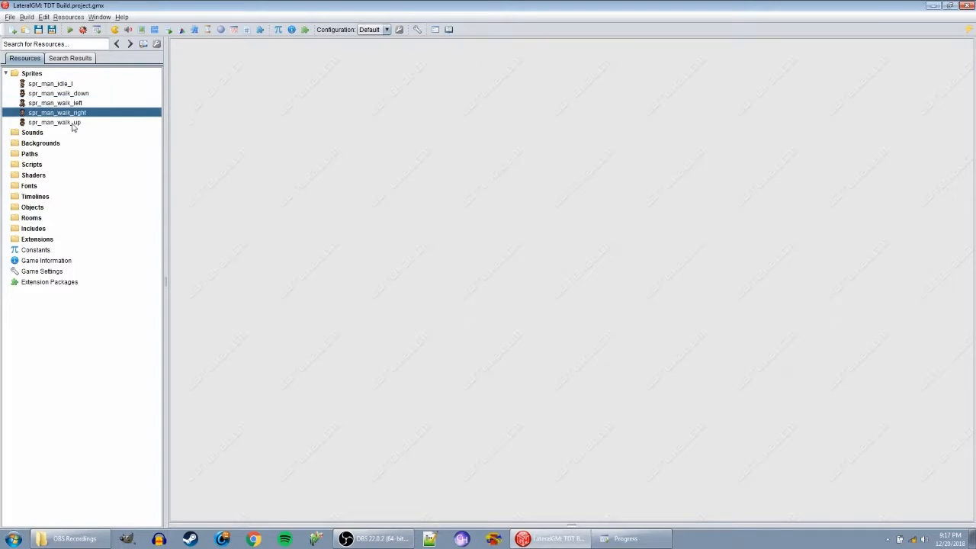
click(71, 123)
- Create a group named Hero inside Sprites
click(34, 76)
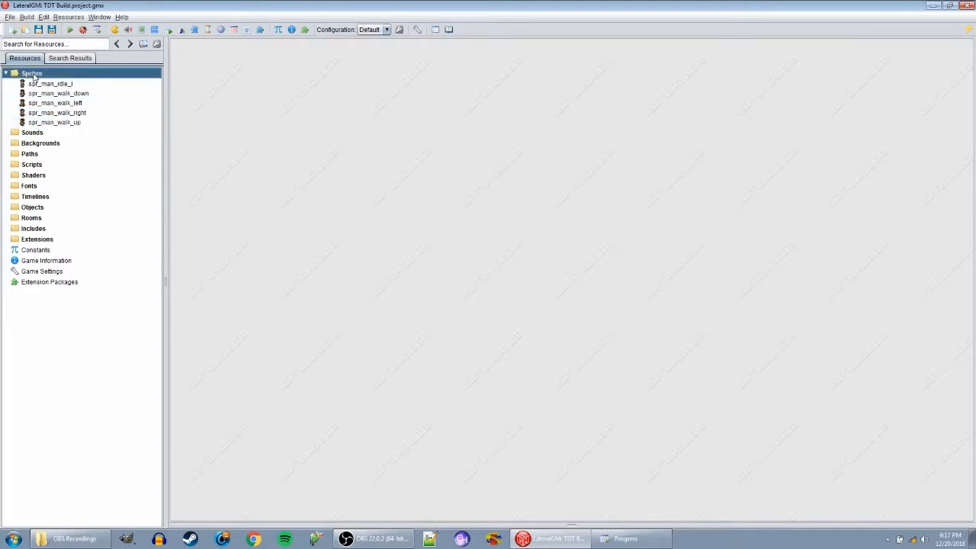
right_click(35, 76)
click(69, 92)
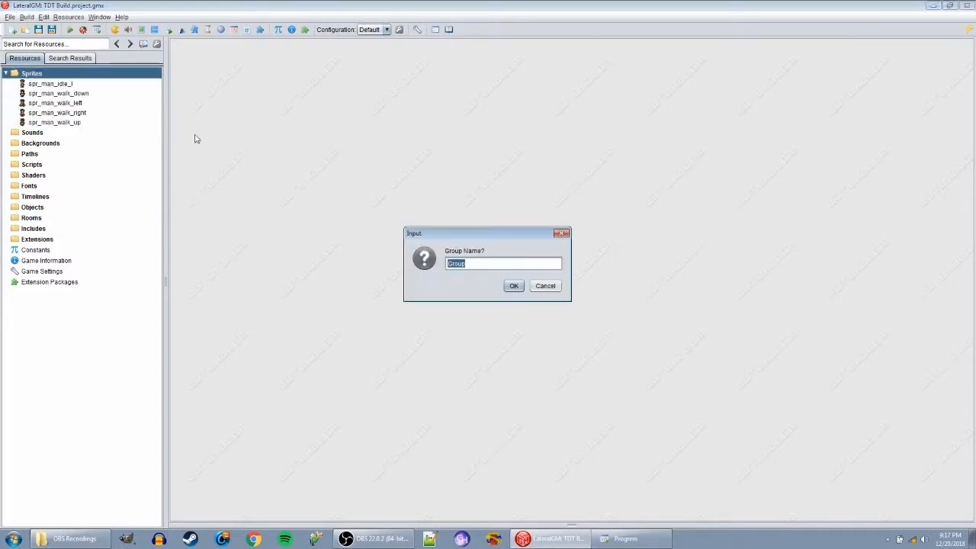
text(Her)
key(Return)
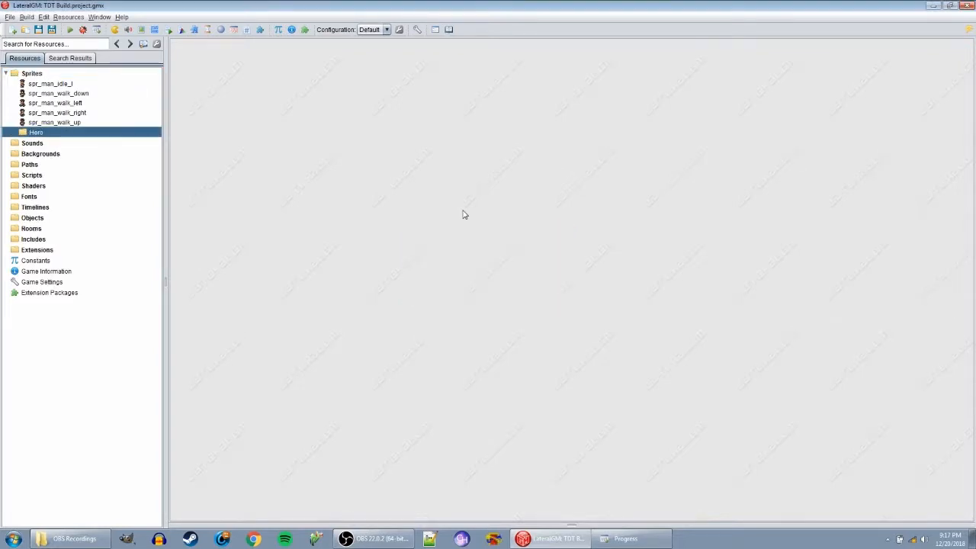
- Move all five spr_man sprites into the Hero group and collapse the group
click(56, 86)
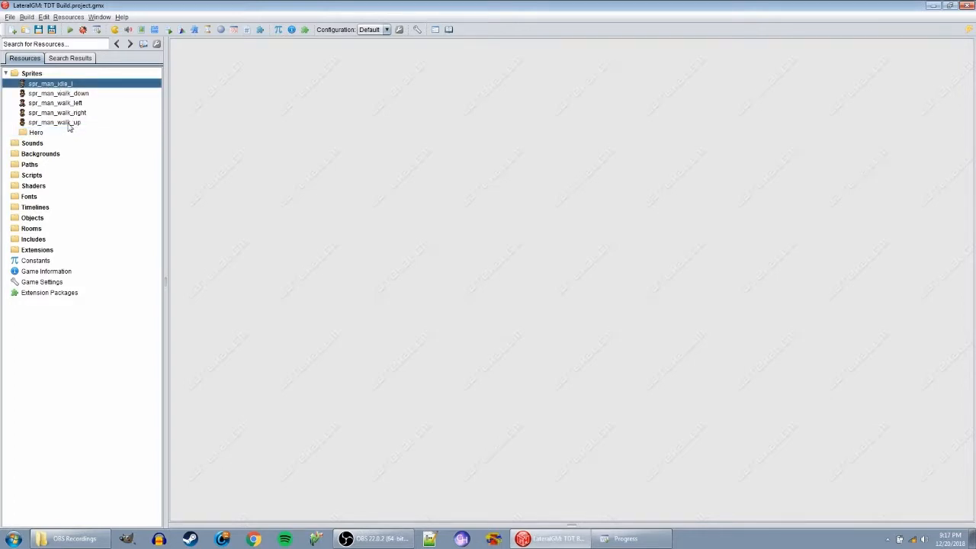
shift+click(69, 122)
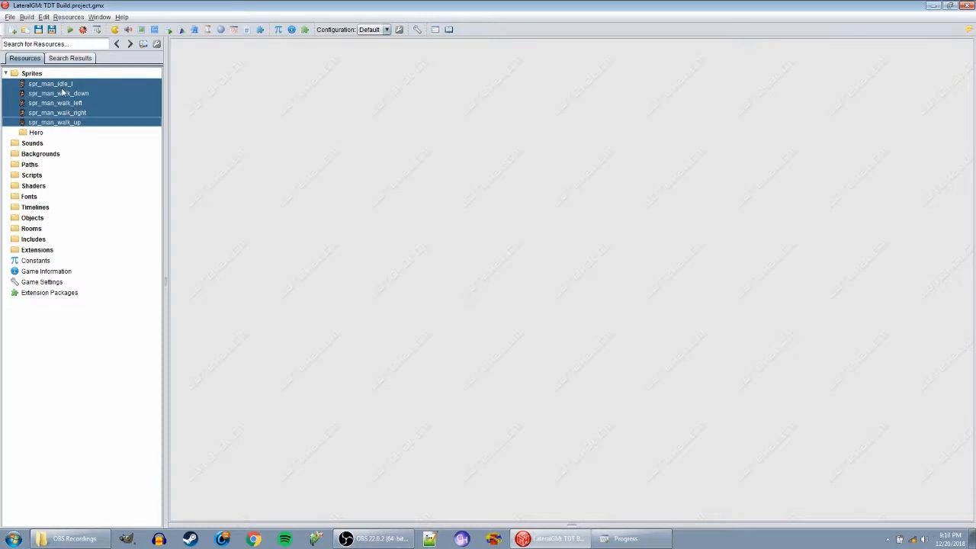
drag(63, 91, 38, 135)
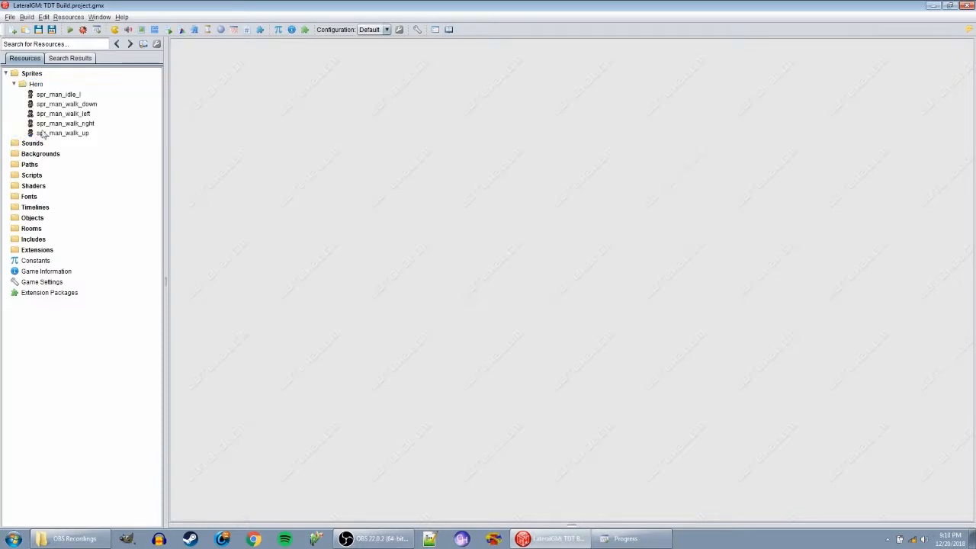
click(38, 85)
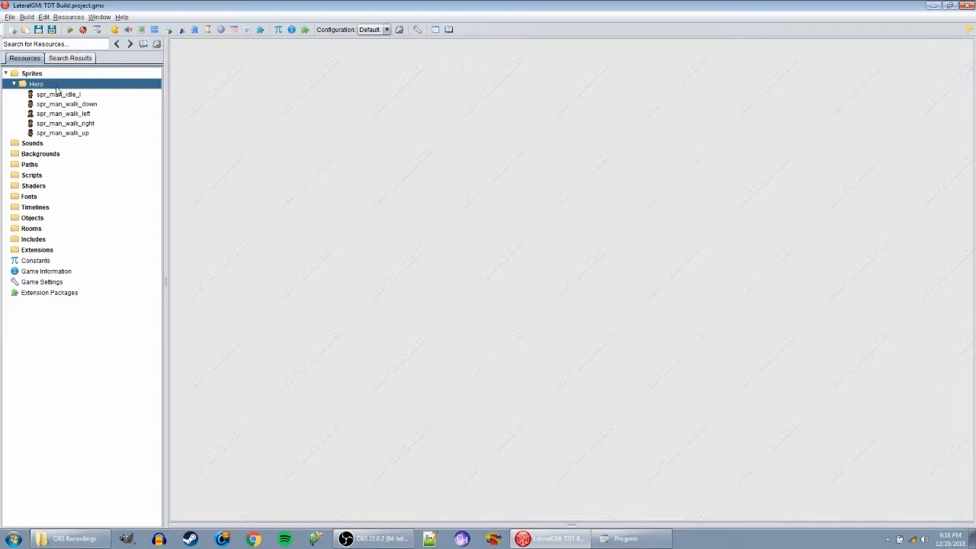
key(Left)
key(Left)
click(14, 86)
click(13, 86)
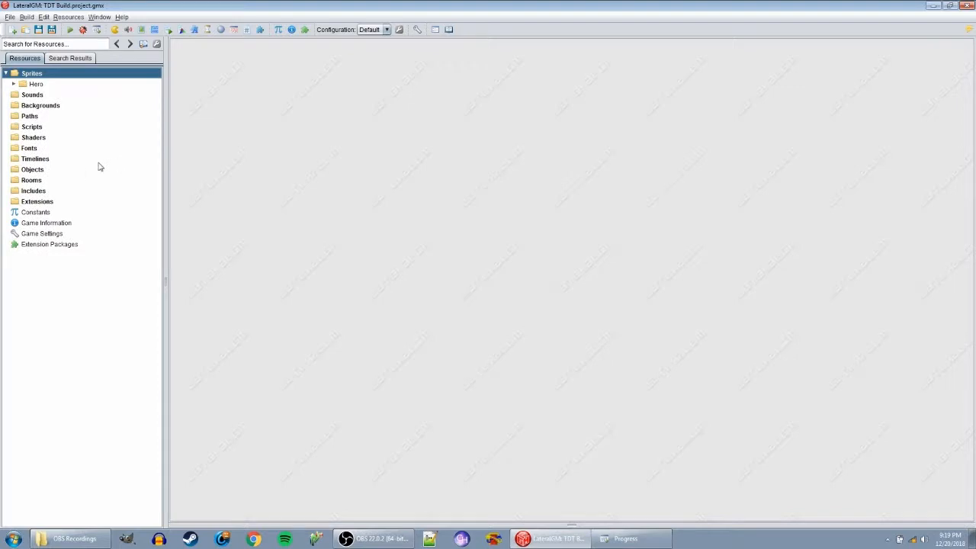
- Create an object resource and assign spr_man_idle_l from the Hero group as its sprite
right_click(31, 172)
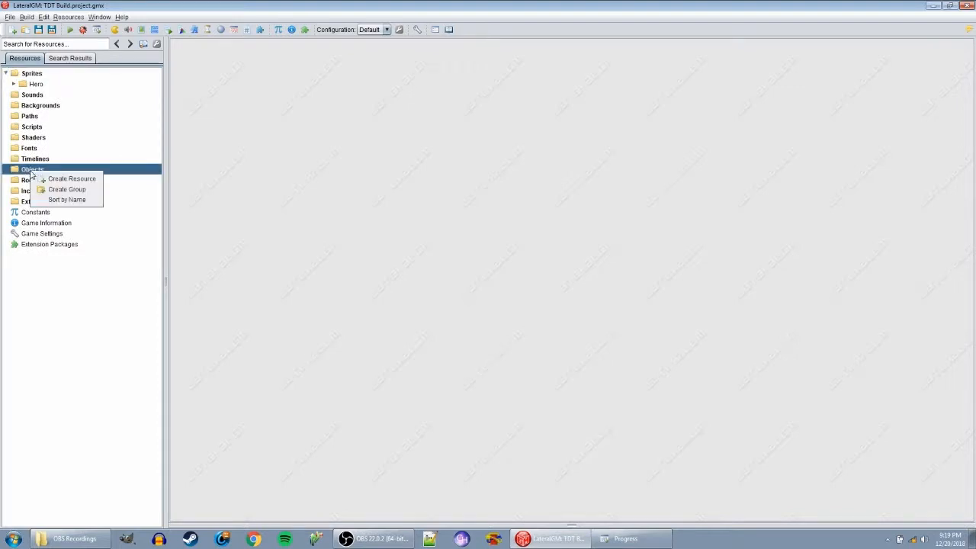
click(79, 179)
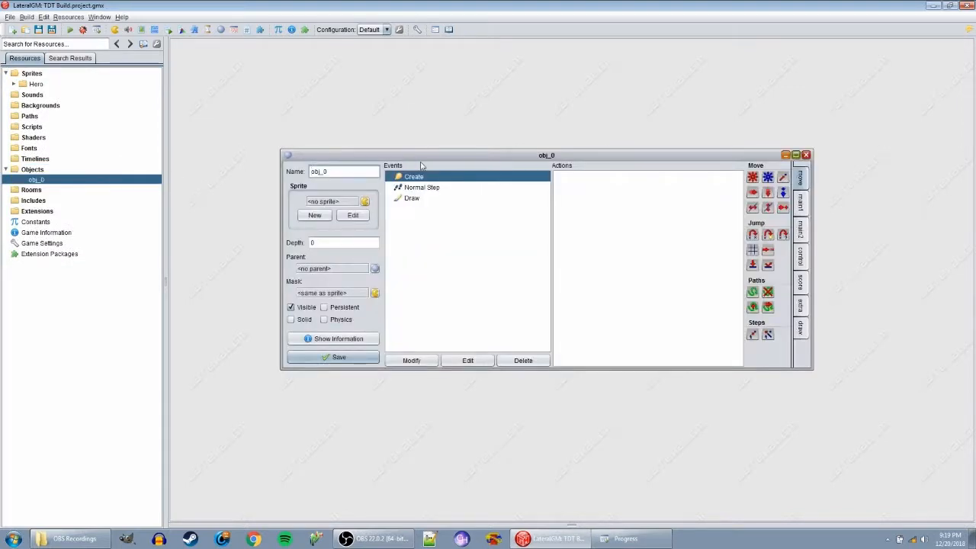
drag(481, 157, 440, 119)
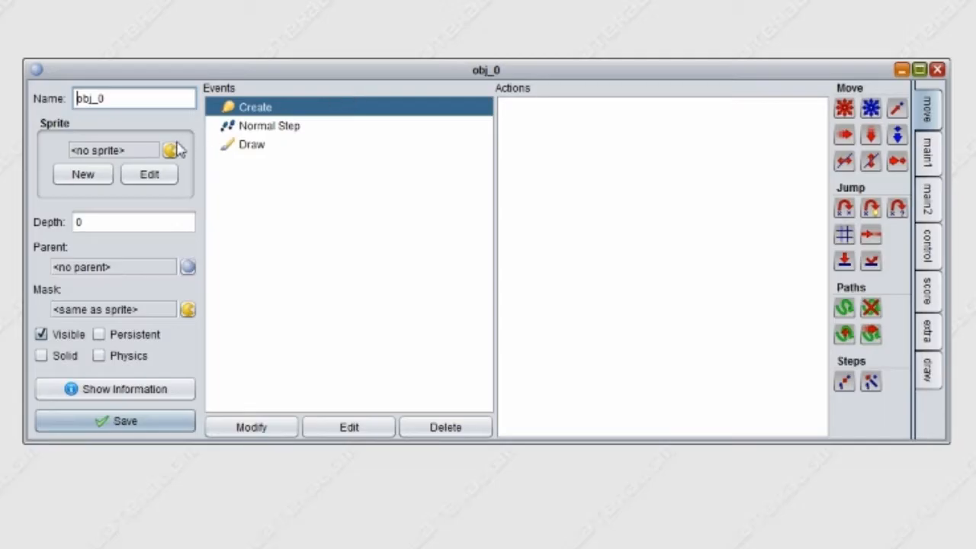
click(323, 161)
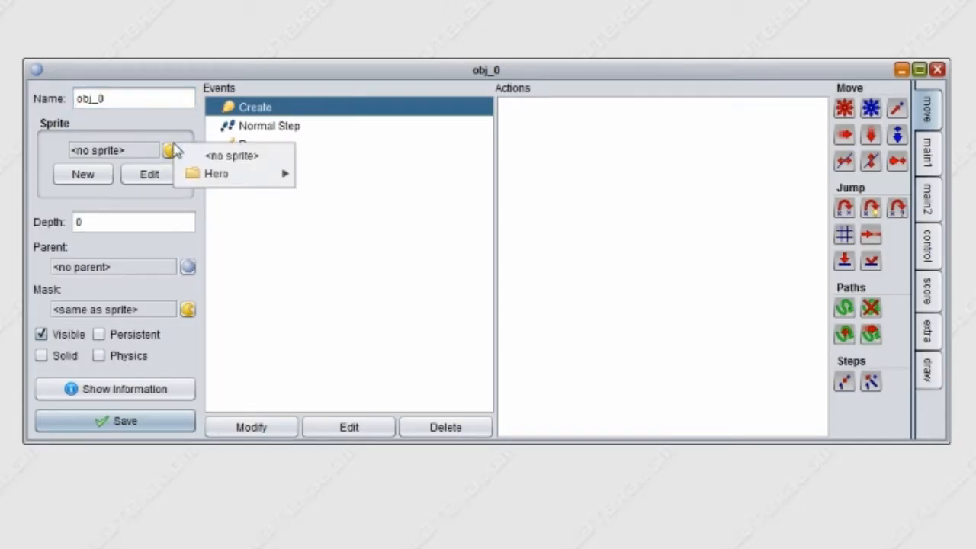
mouse_move(348, 174)
click(353, 181)
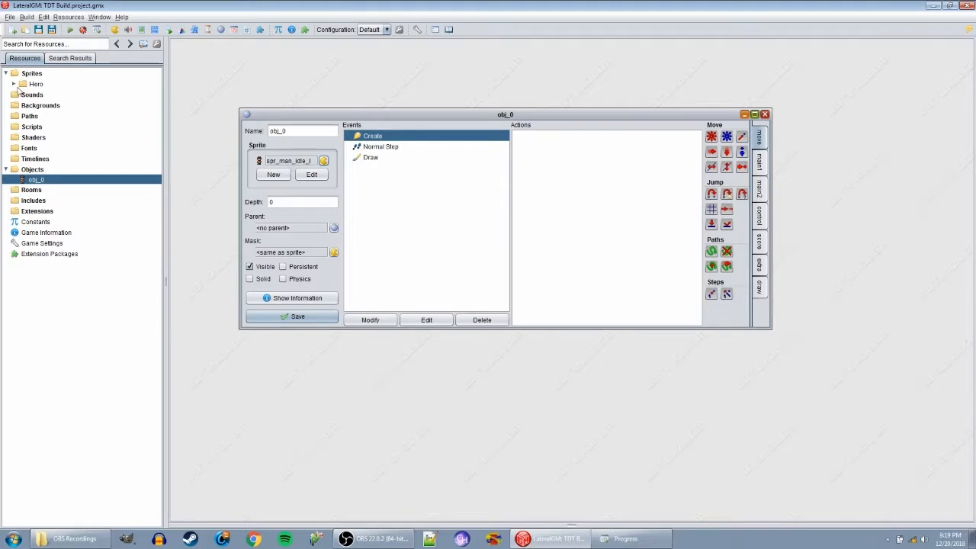
- Rename the sprite spr_man_idle_l to spr_man_idle, and save and close it
click(15, 85)
click(59, 94)
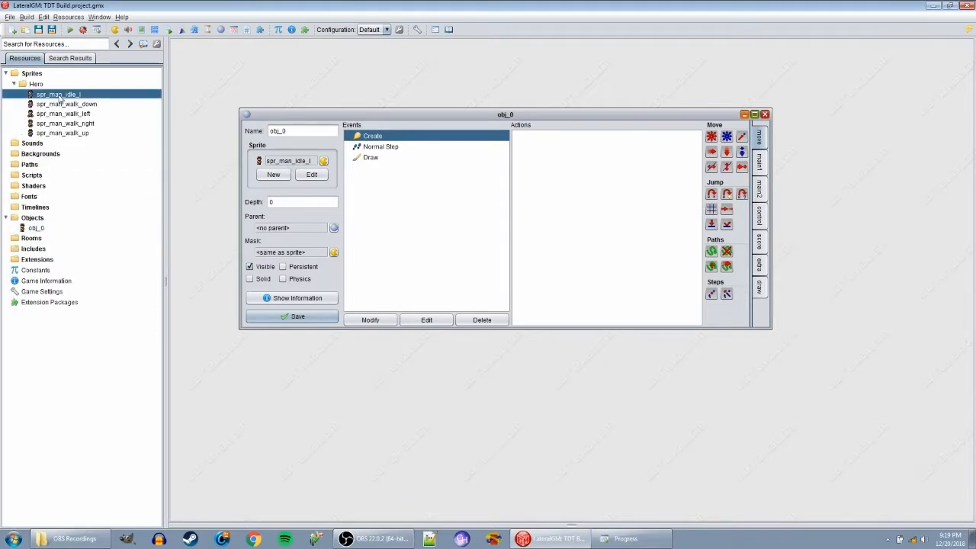
double_click(43, 96)
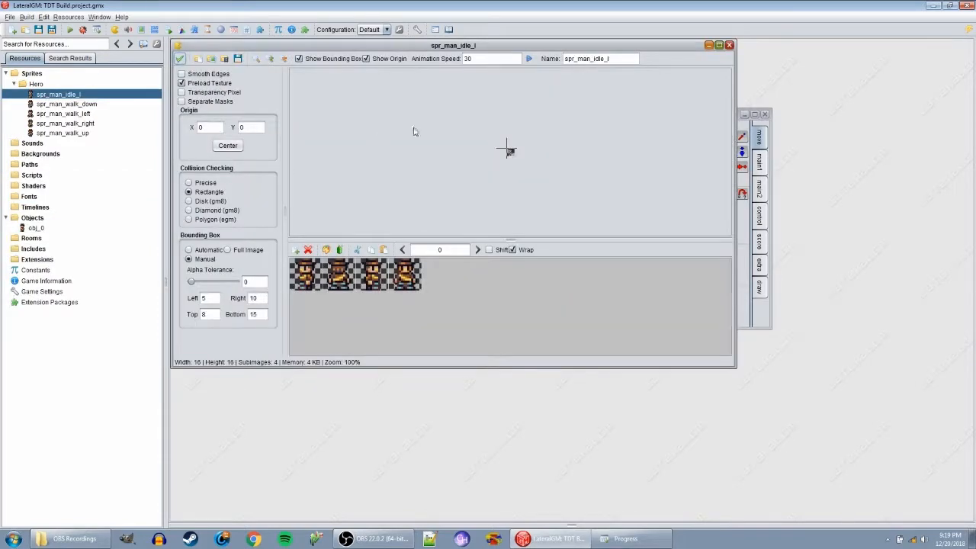
key(BackSpace)
key(BackSpace)
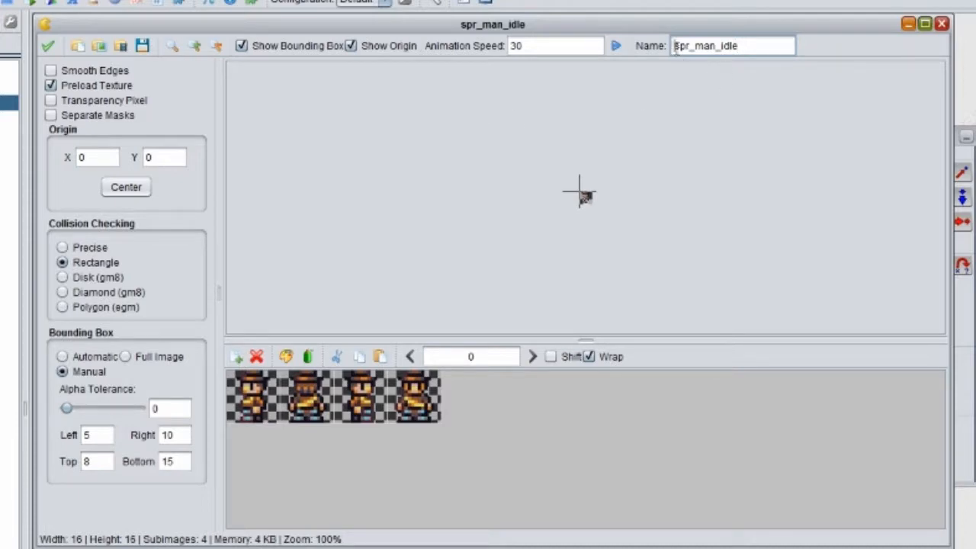
drag(674, 47, 764, 46)
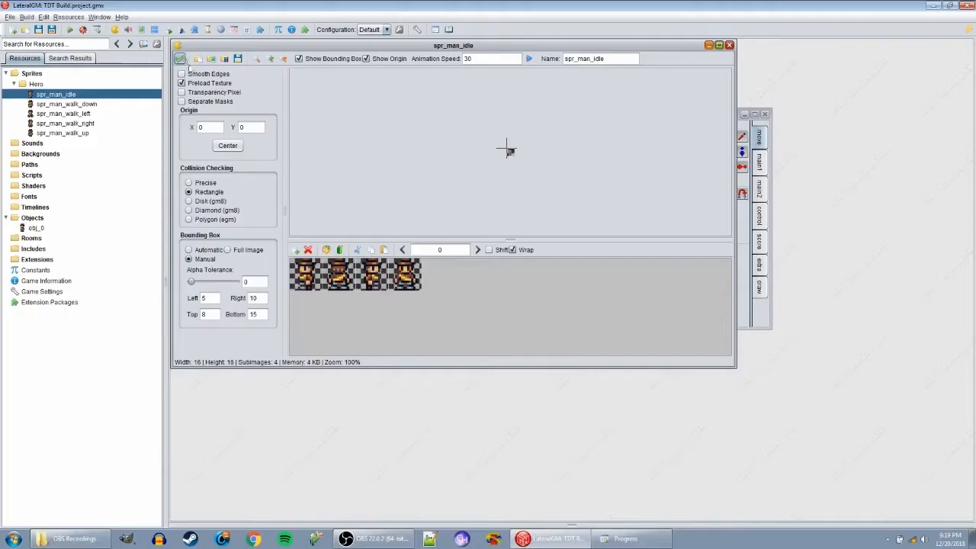
click(180, 60)
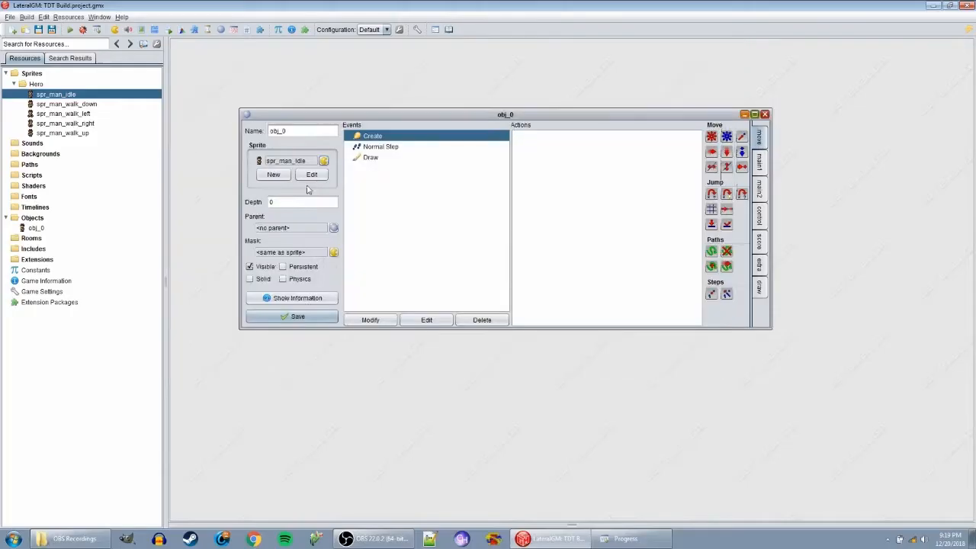
- Name the object obj_hero and add a code action to its Create event
key(BackSpace)
text(hero)
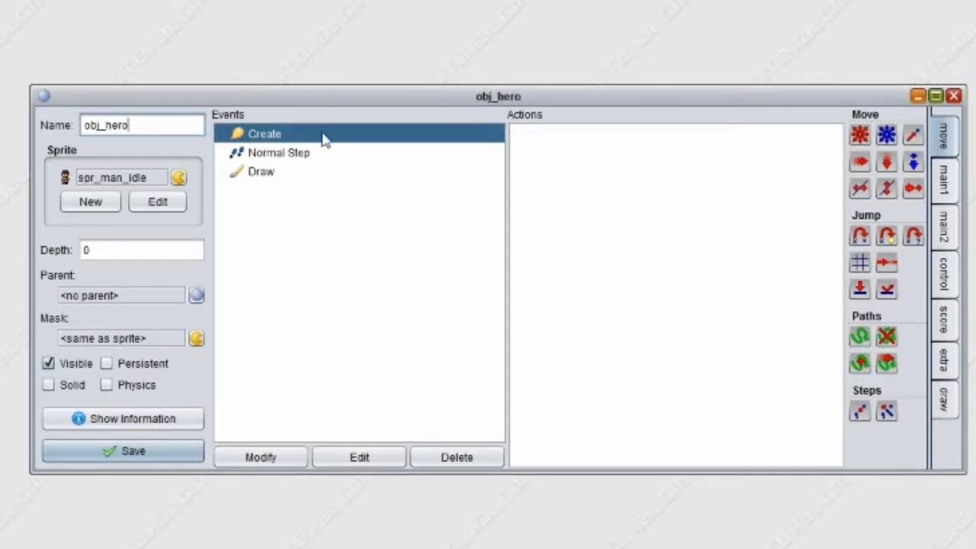
click(945, 282)
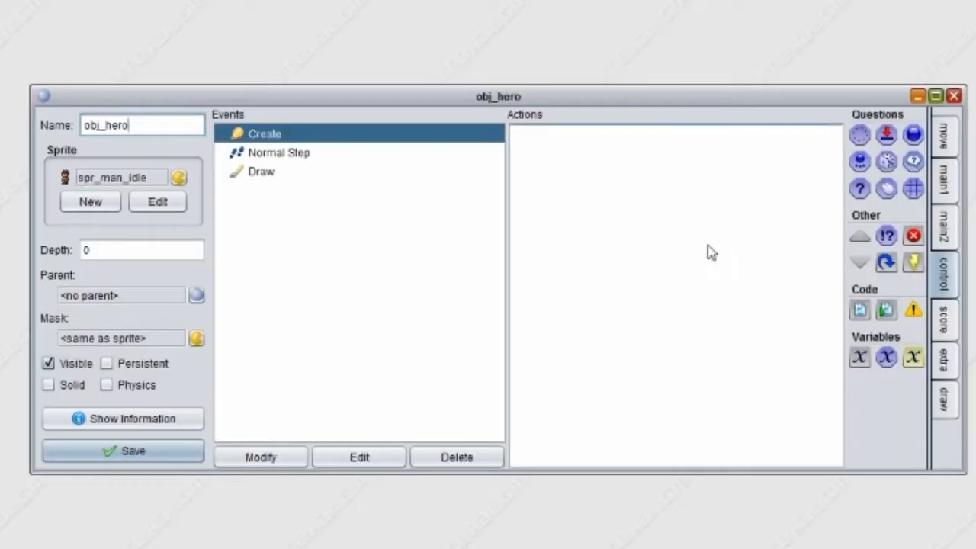
drag(711, 252, 707, 238)
drag(715, 276, 974, 548)
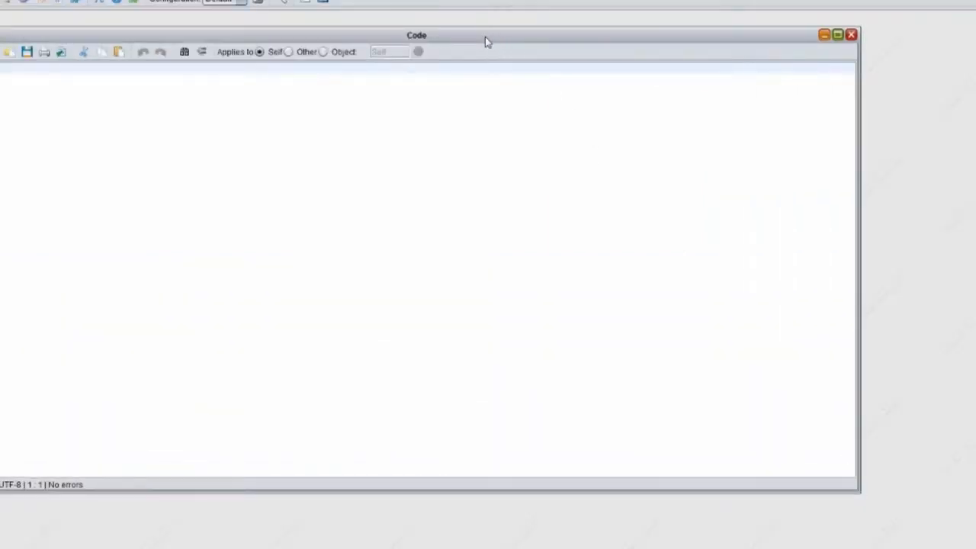
drag(484, 36, 523, 50)
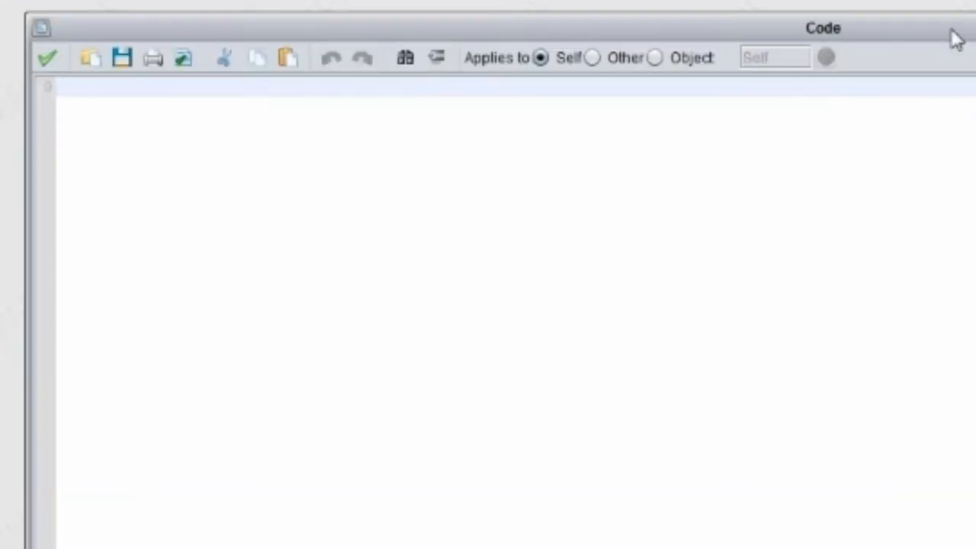
- Write image_index = 3 and image_speed = 0 in the Create event's code and save the code
text(image_index = 0)
key(BackSpace)
text(3)
key(Return)
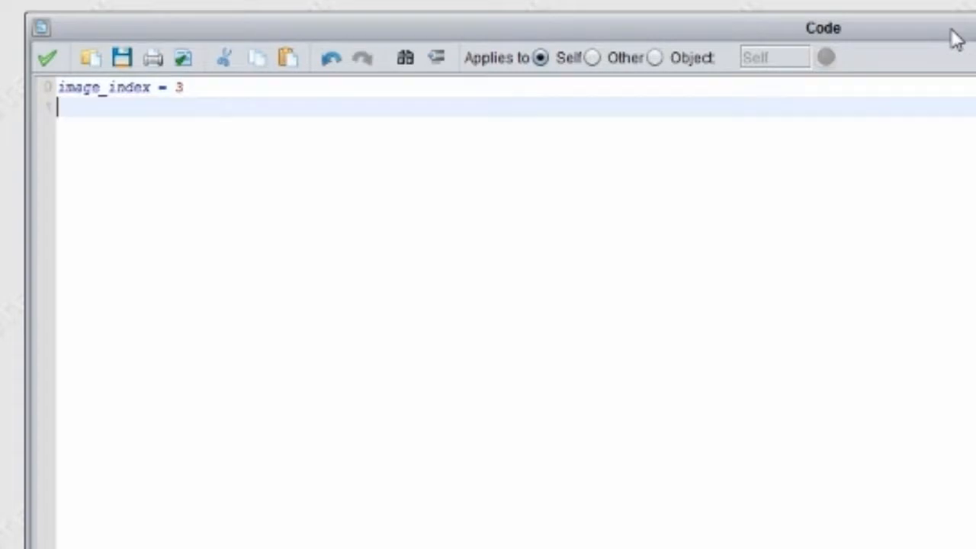
text(image_)
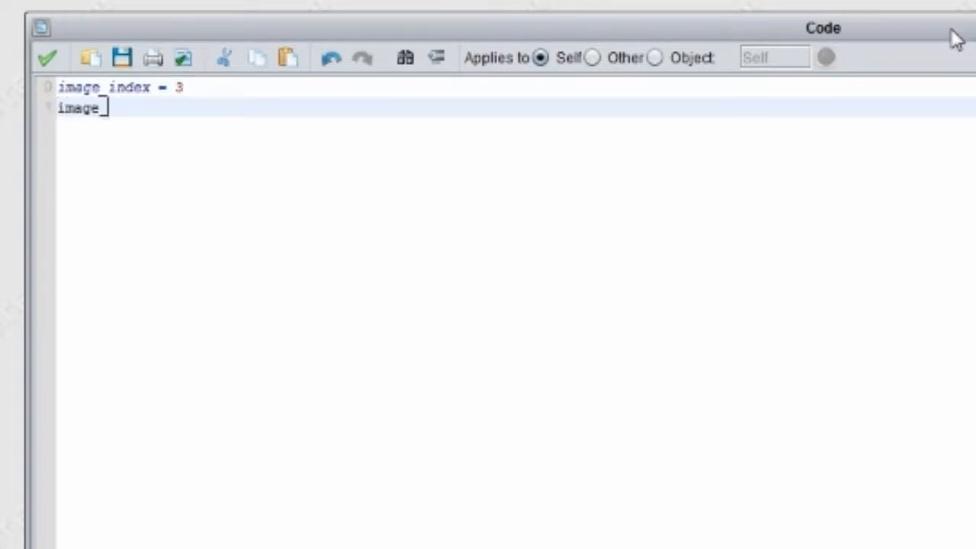
text(speed = 0)
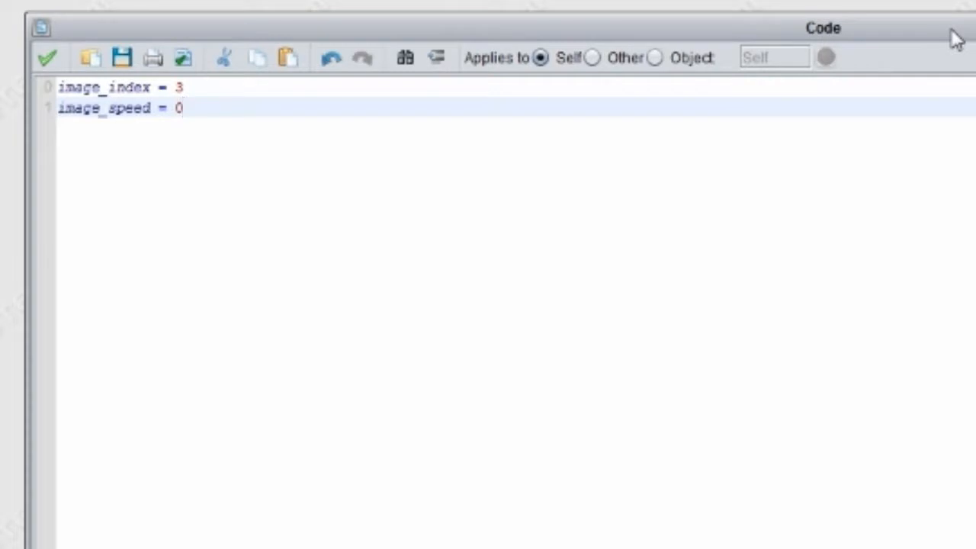
click(47, 58)
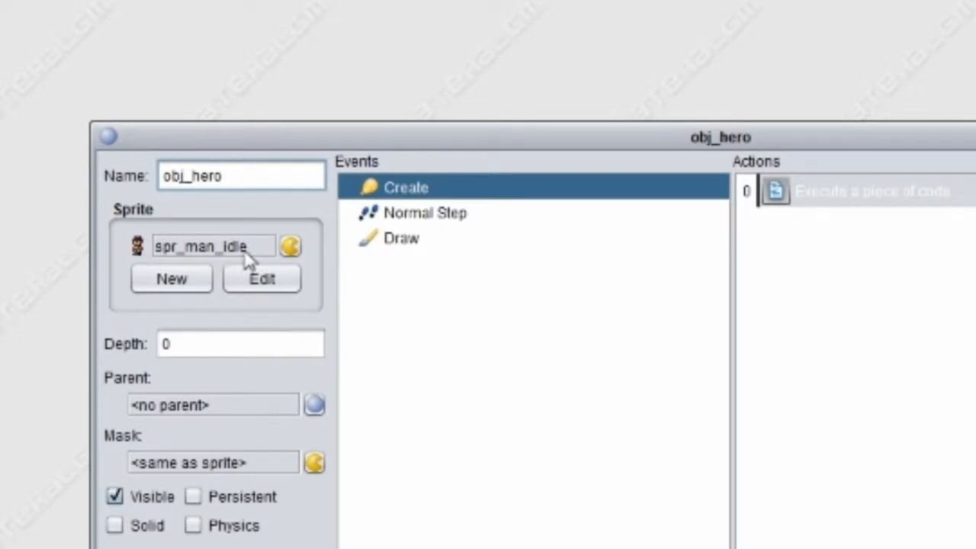
- Reopen the Create event's code, review the image_index and image_speed lines, and close it again
double_click(801, 200)
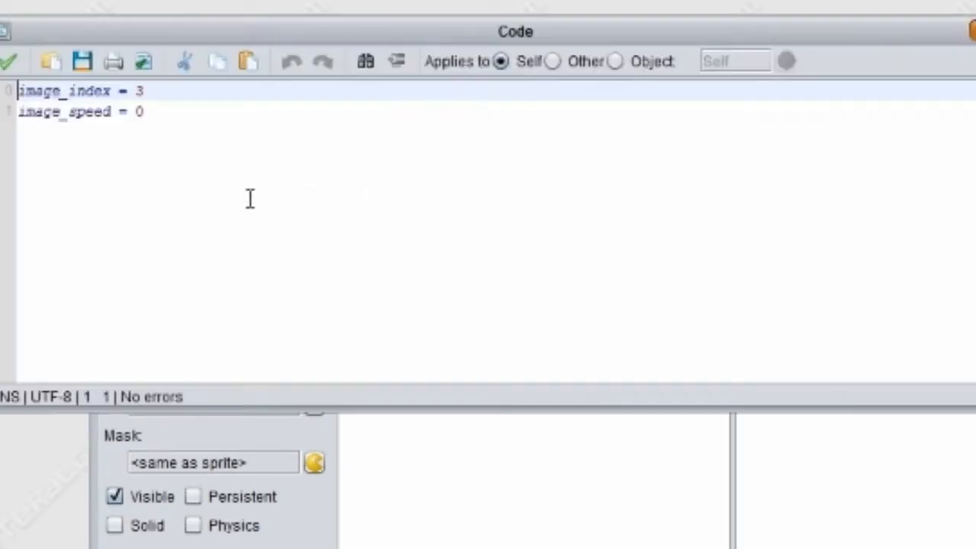
click(93, 111)
click(152, 93)
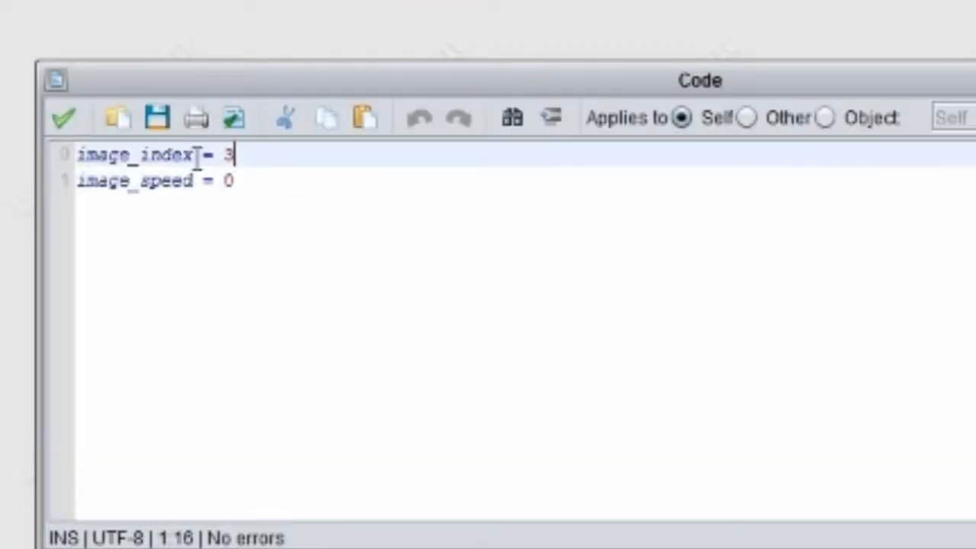
click(112, 90)
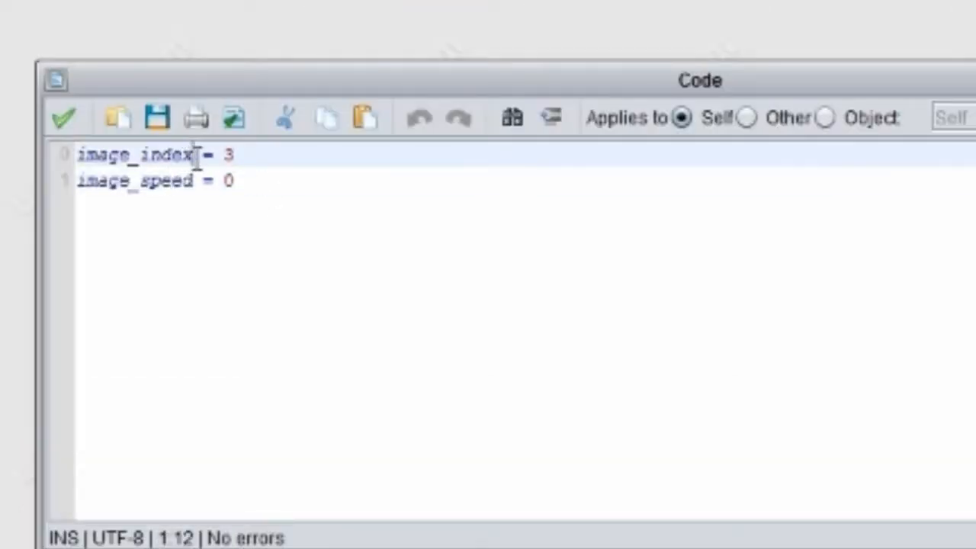
drag(196, 156, 43, 159)
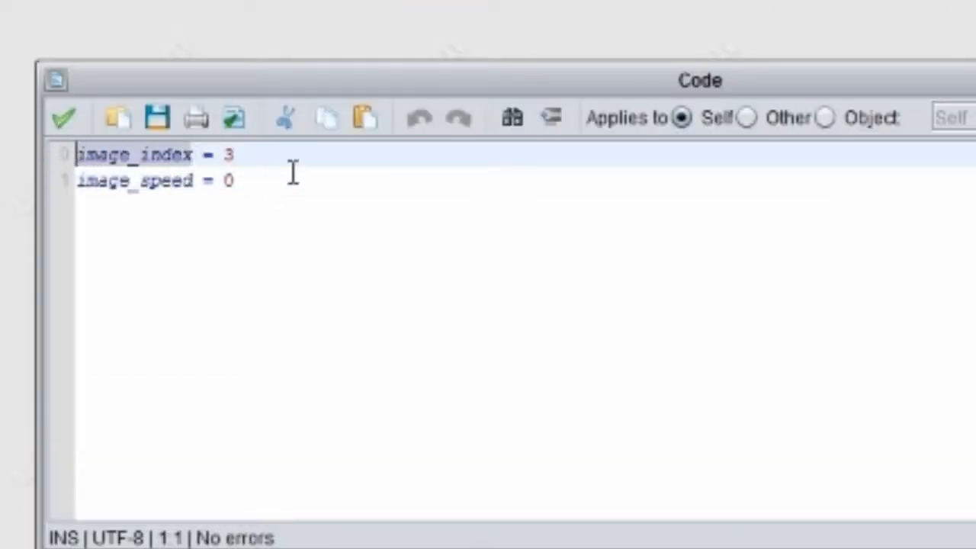
click(266, 156)
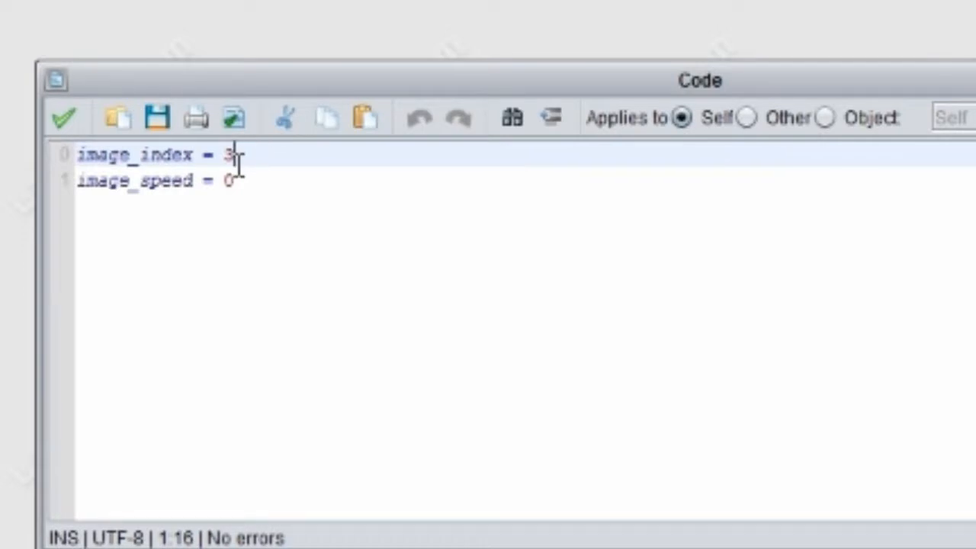
double_click(227, 156)
click(243, 161)
drag(261, 180, 76, 180)
click(294, 183)
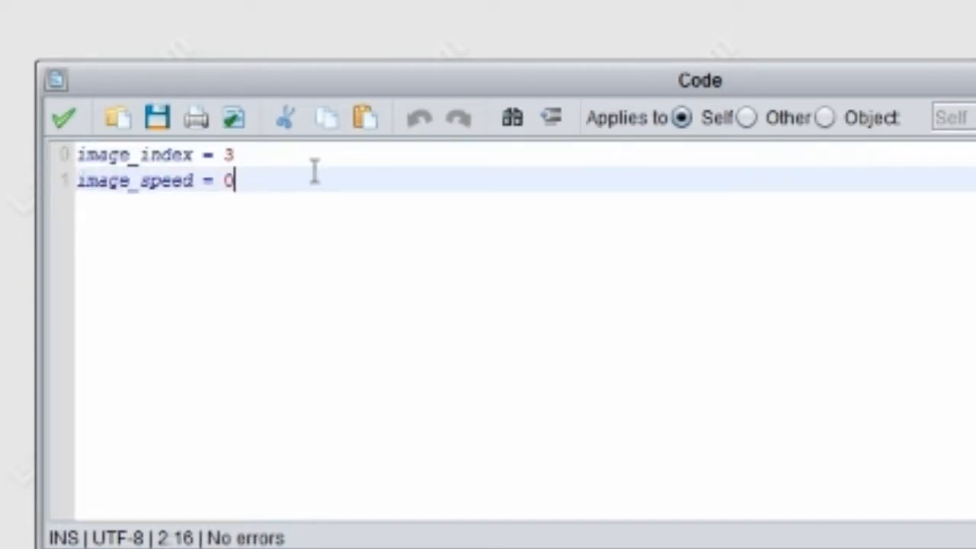
click(64, 120)
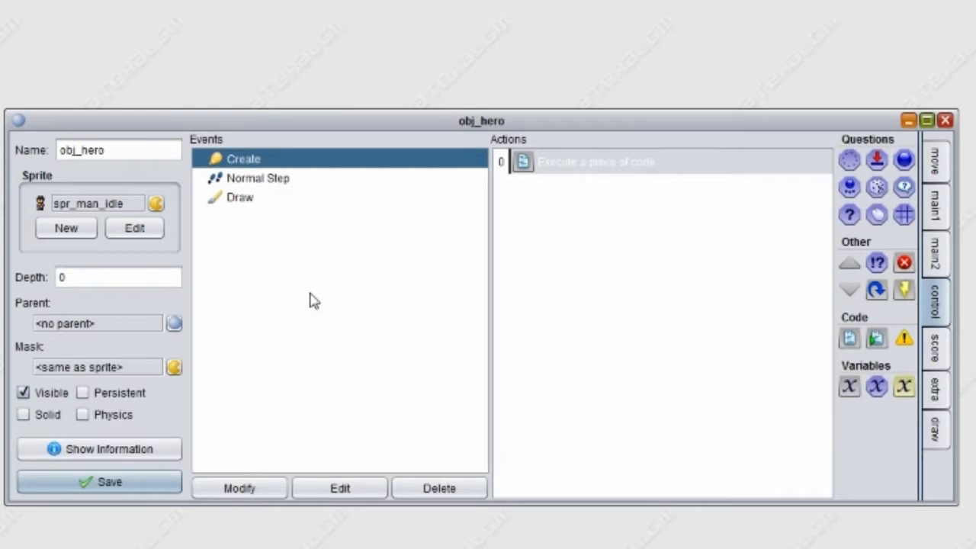
- Set obj_hero's depth to -1, add a code action to its Normal Step event and enlarge the code window
double_click(67, 277)
text(-1)
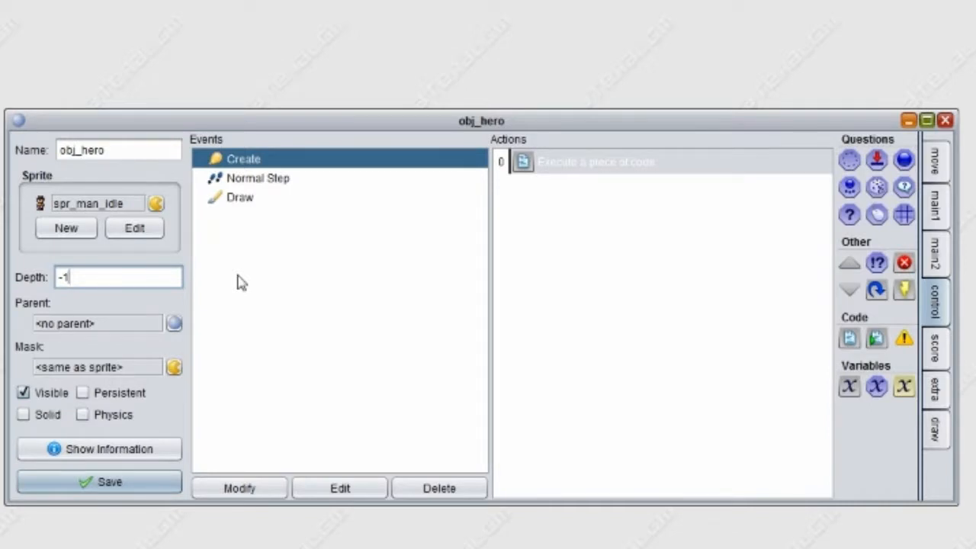
click(262, 181)
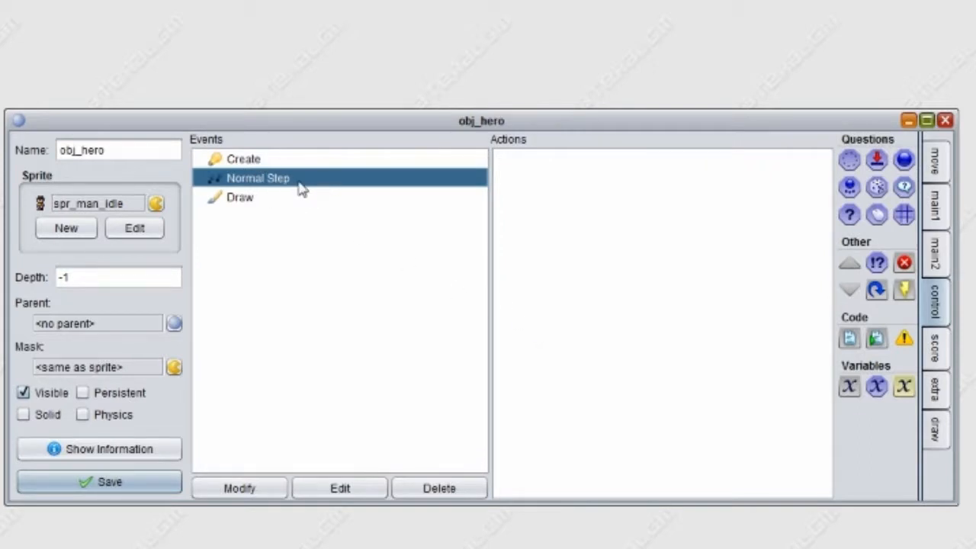
drag(850, 339, 717, 349)
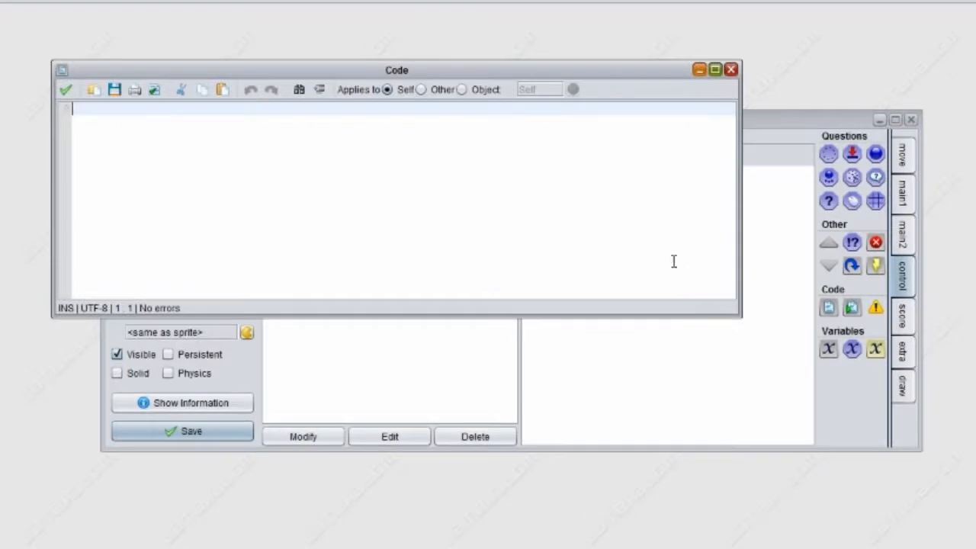
drag(739, 317, 975, 542)
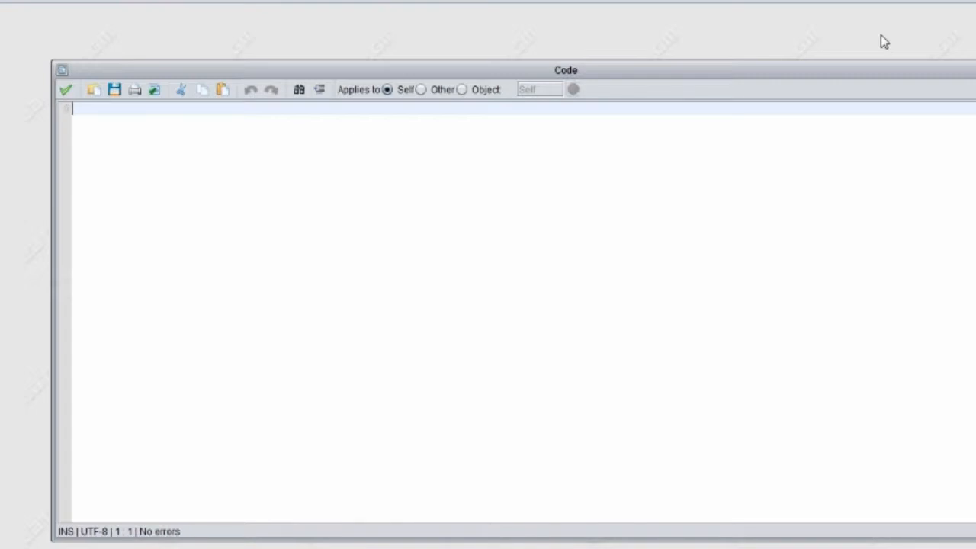
- Begin the step code with an if statement that tests keyboard_check(vk_left)
text(if )
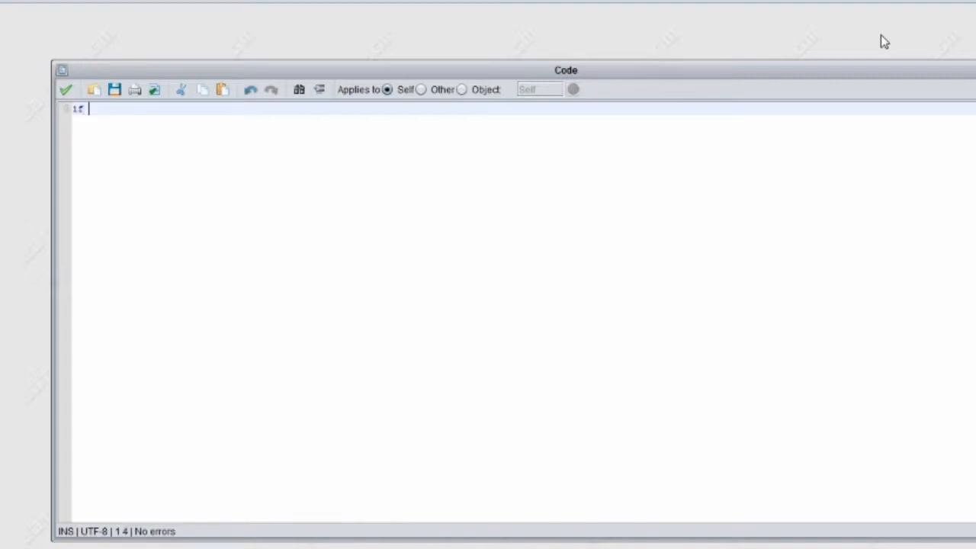
text(keyboard)
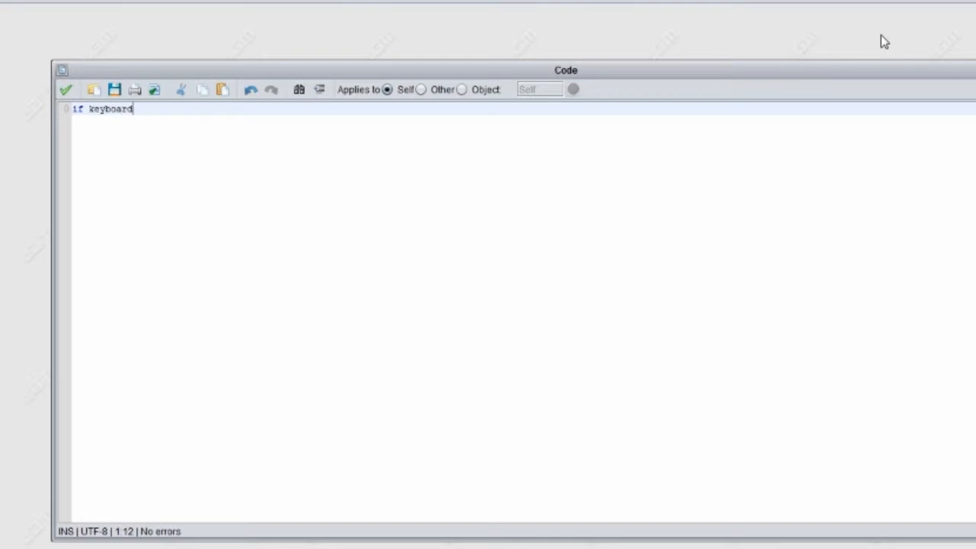
text(_check_)
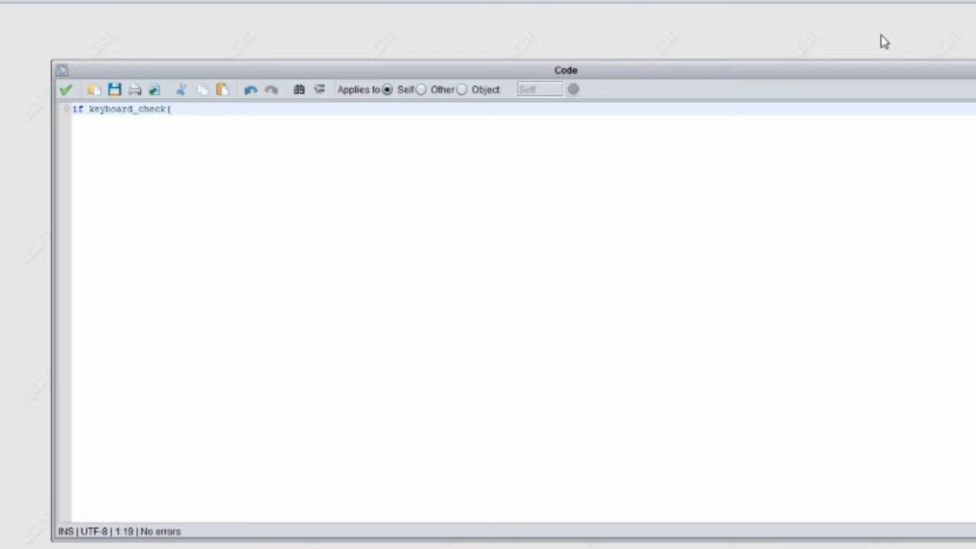
text(vk_left) &&)
- Extend the if condition with && place_free(x-2,y) and start a line below it
text(place)
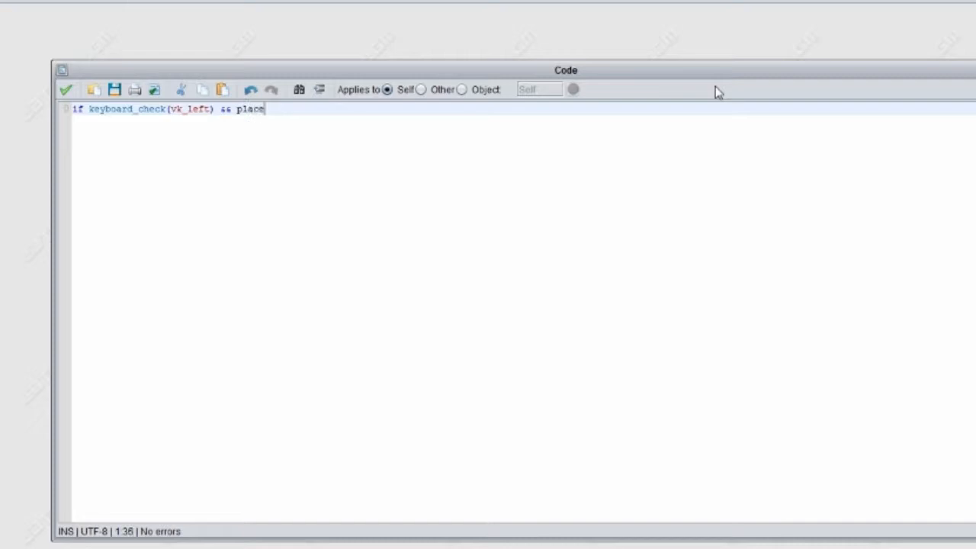
text(_free(x-2)
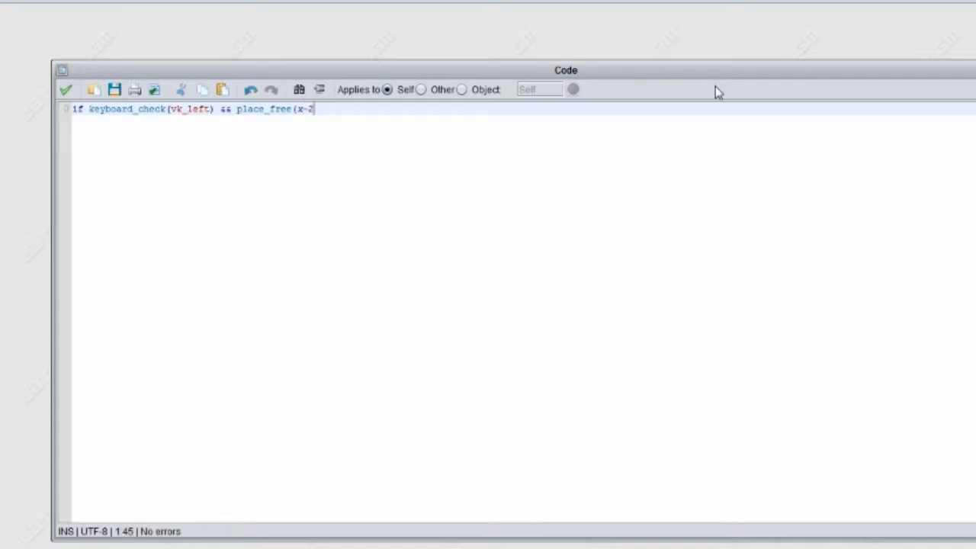
text(,y))
key(Return)
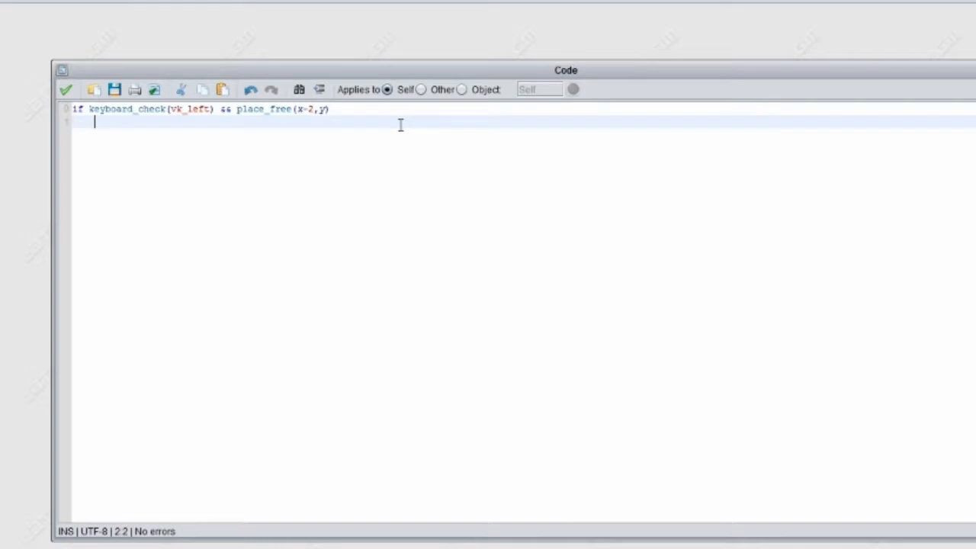
- Add an opening and a closing brace under the if statement with an empty line between them
text({)
key(Return)
key(Return)
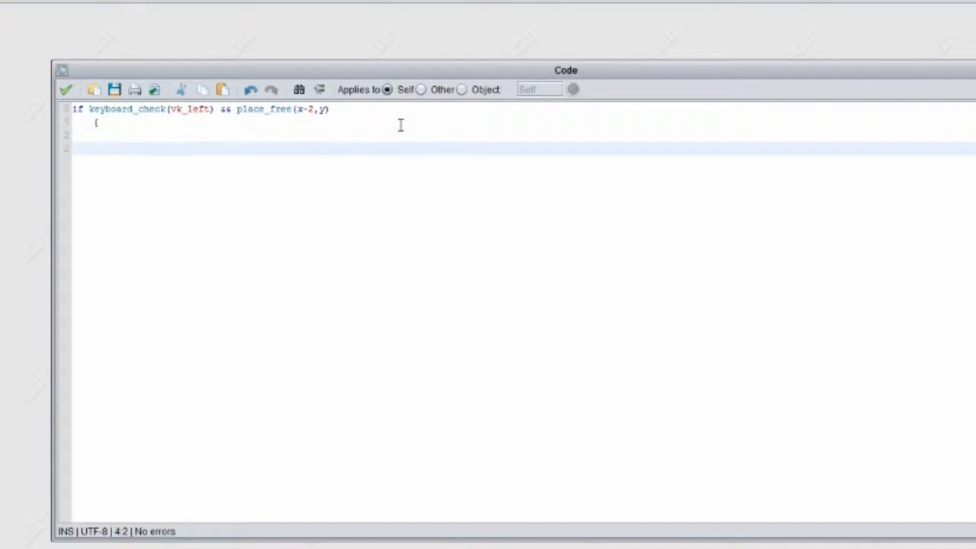
text(})
key(Up)
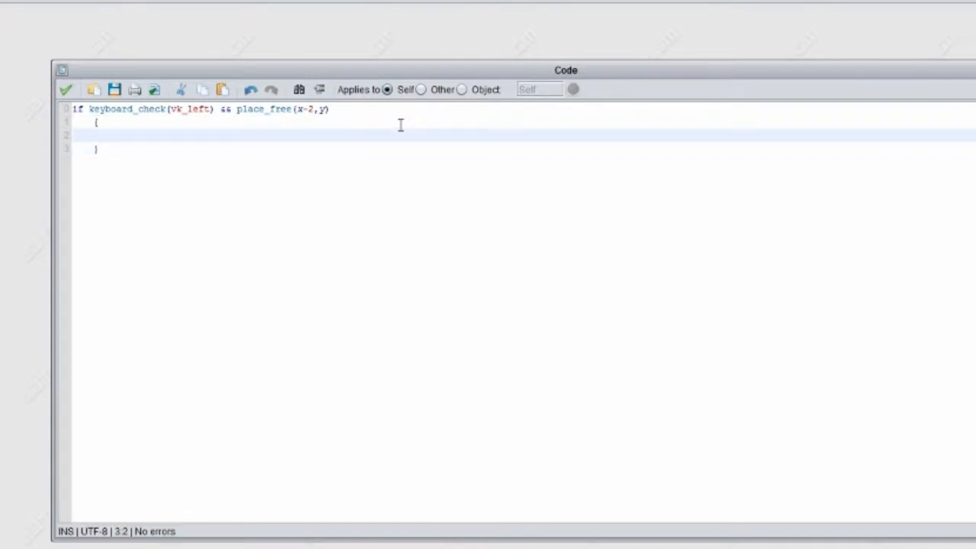
- Examine the brace block and the keyboard_check and place_free parts of the if condition
drag(106, 153, 96, 122)
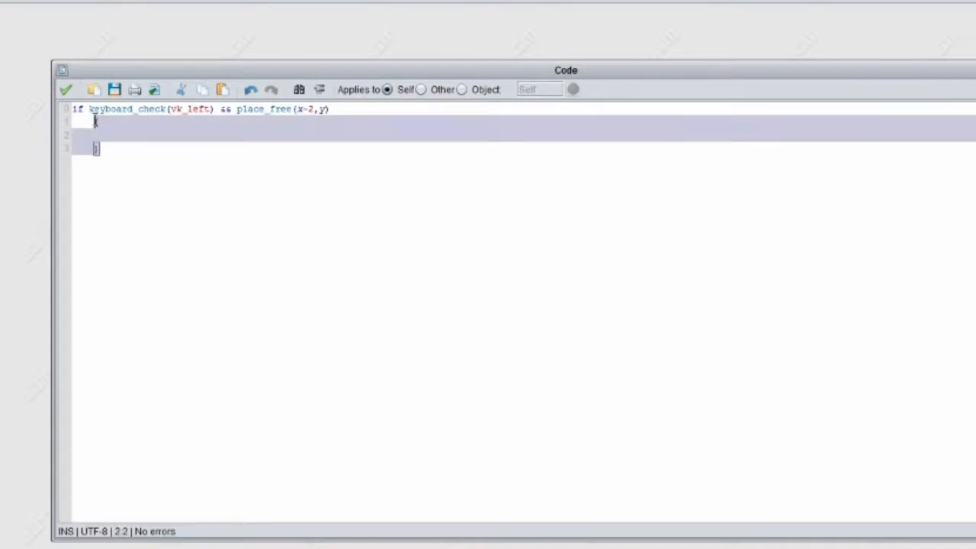
click(117, 135)
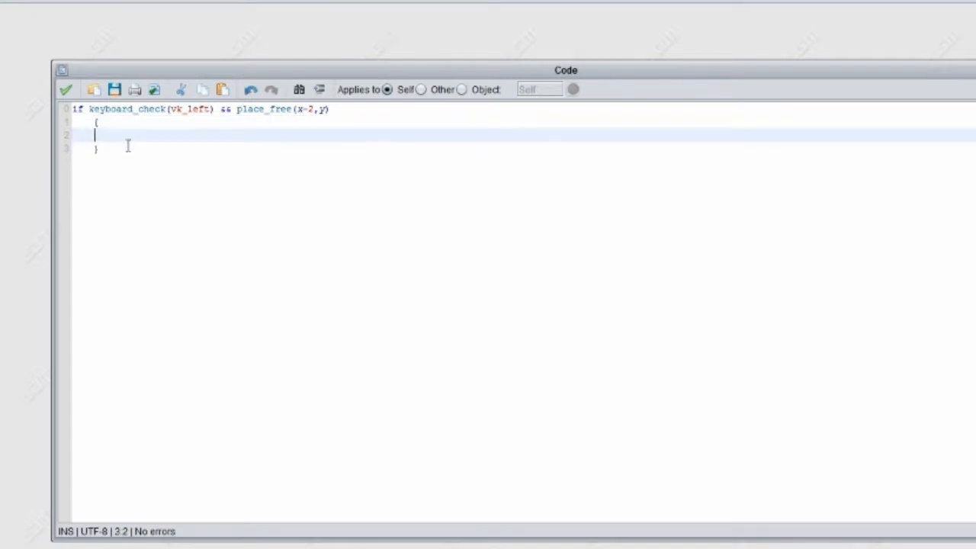
drag(128, 147, 10, 70)
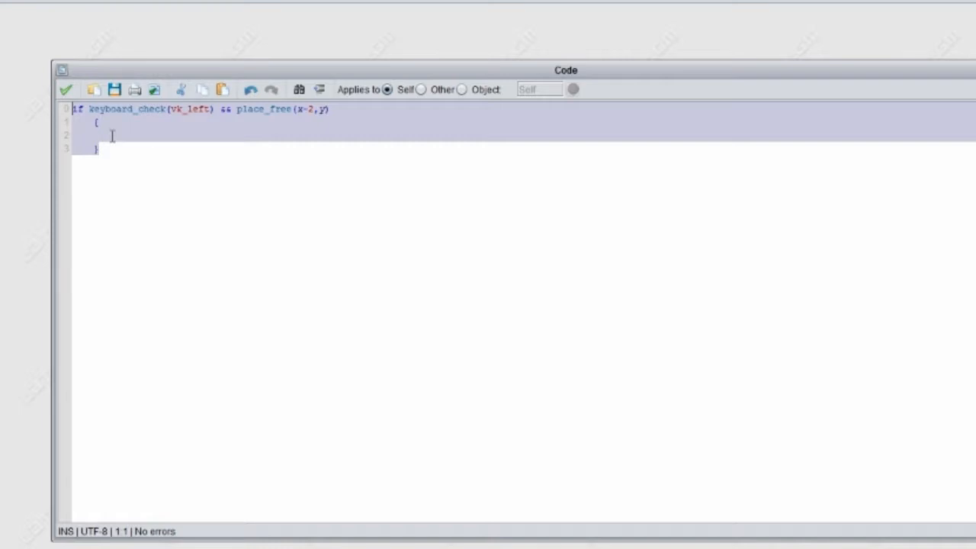
click(113, 135)
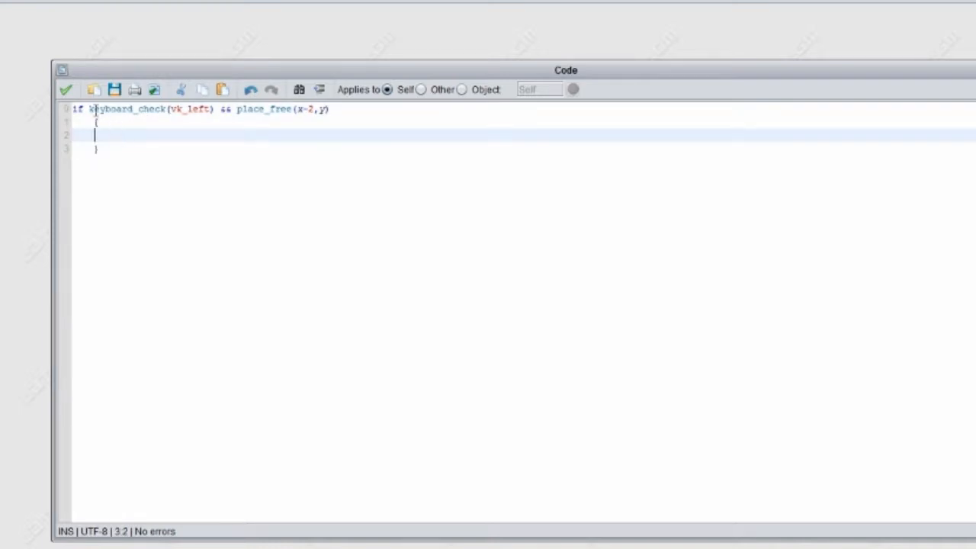
drag(89, 109, 331, 109)
click(148, 115)
click(136, 111)
drag(213, 109, 162, 109)
drag(238, 109, 334, 110)
click(333, 110)
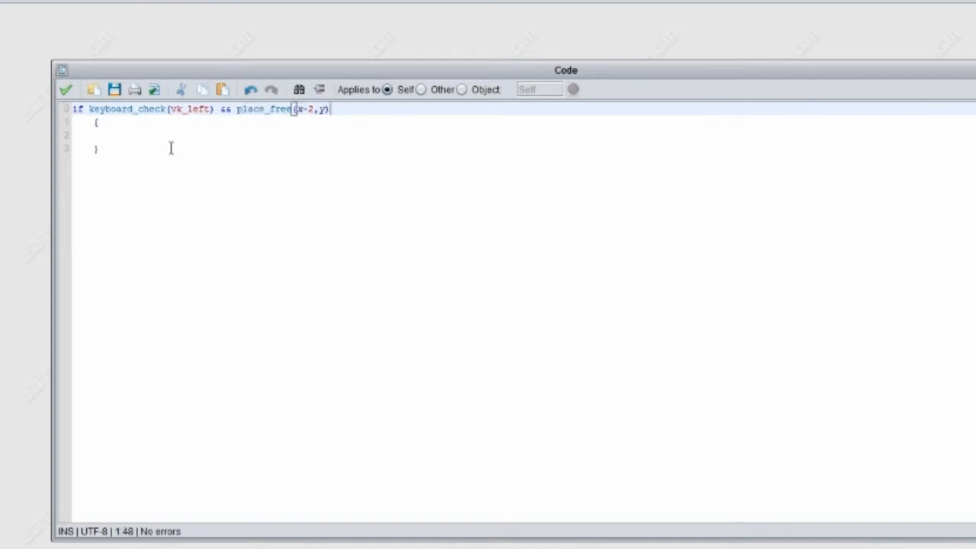
- Add the line x -= 2 inside the braces of the if statement
click(118, 146)
click(125, 134)
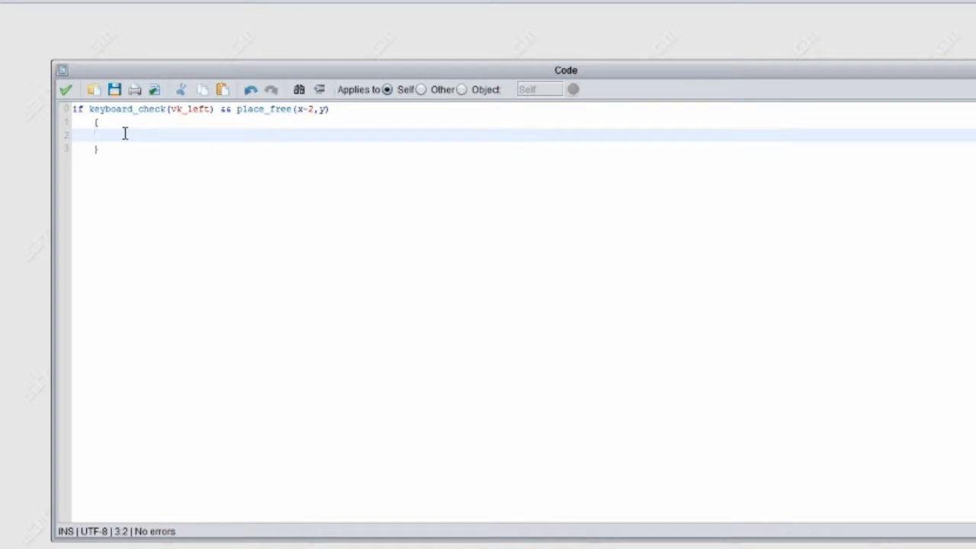
text(x -= 2)
key(Return)
- Add the line global.facing = 0 below the x movement line
text(glob)
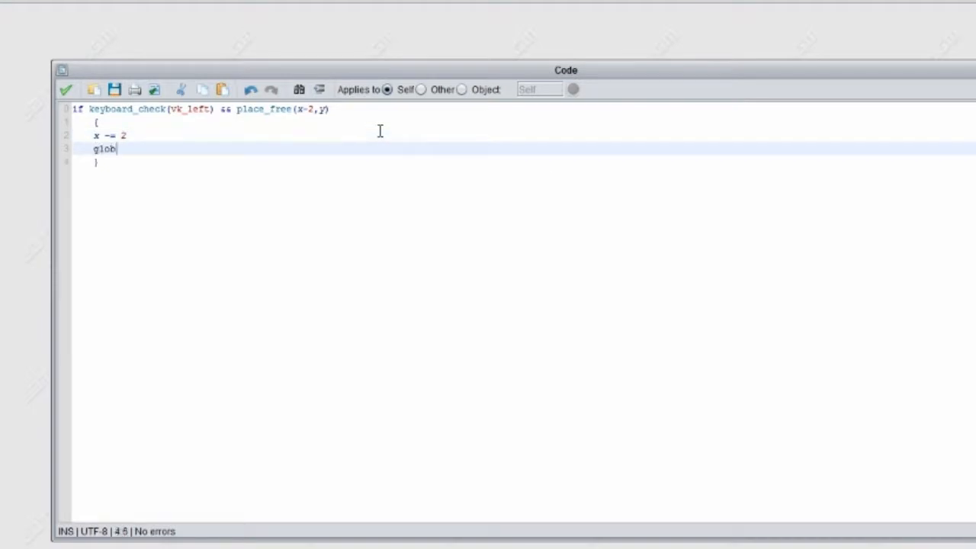
text(al.facing)
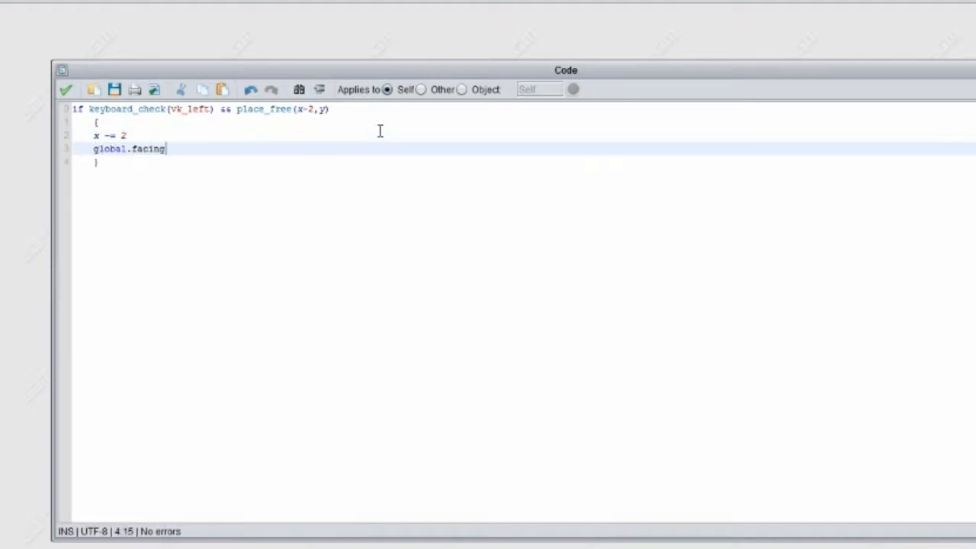
text( = true)
key(BackSpace)
key(BackSpace)
key(BackSpace)
key(BackSpace)
text(0)
key(Return)
- Add the line global.move = true and start a new line below the closing brace
text(gl)
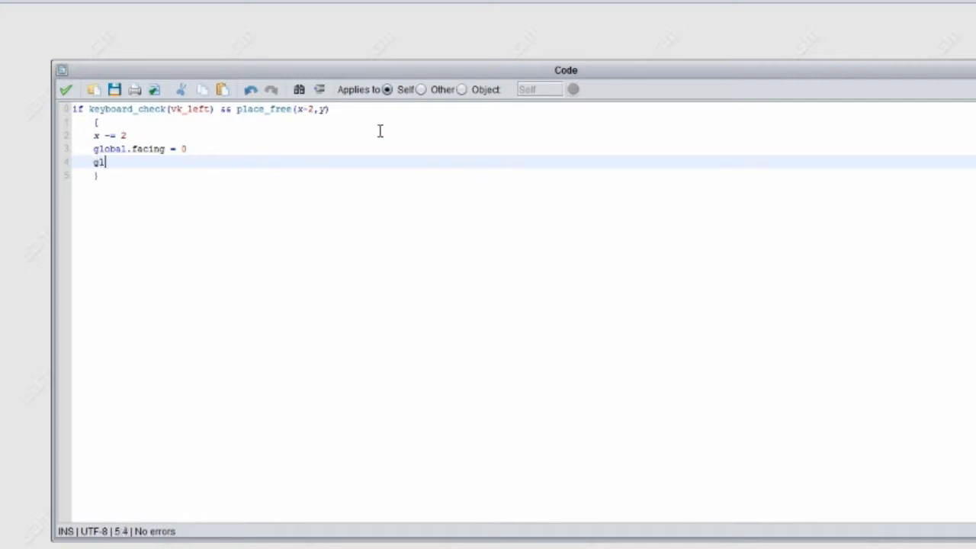
text(obal.moved)
key(BackSpace)
text(= true)
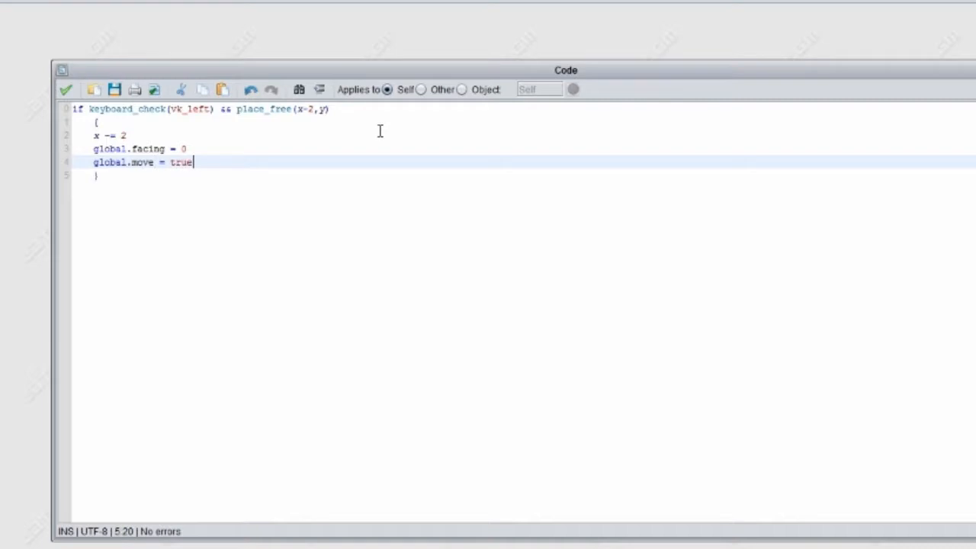
key(Up)
key(Down)
key(Up)
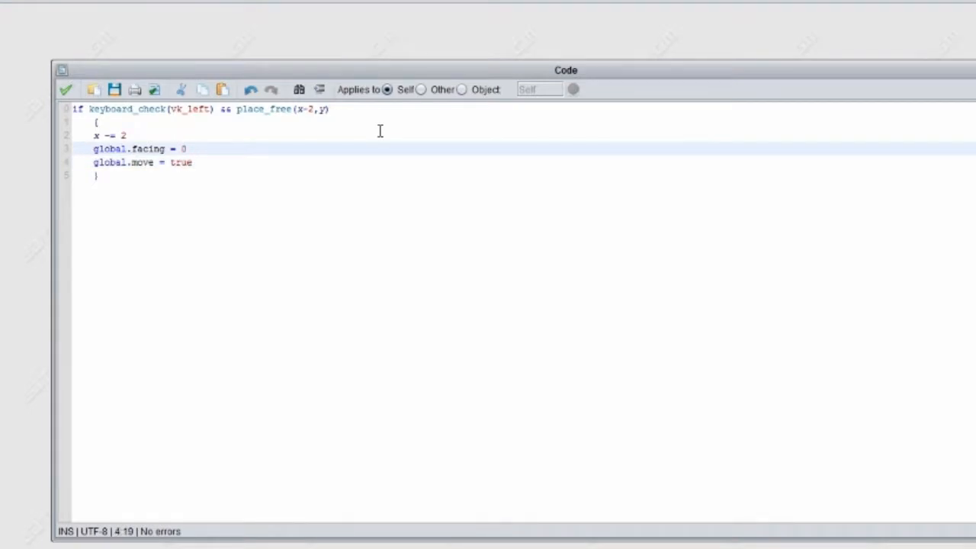
key(Down)
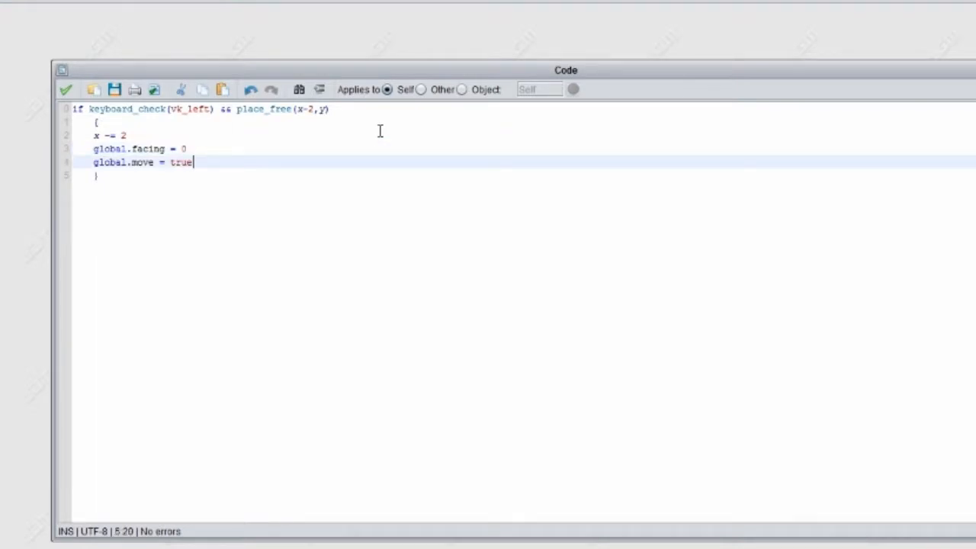
key(Down)
key(Return)
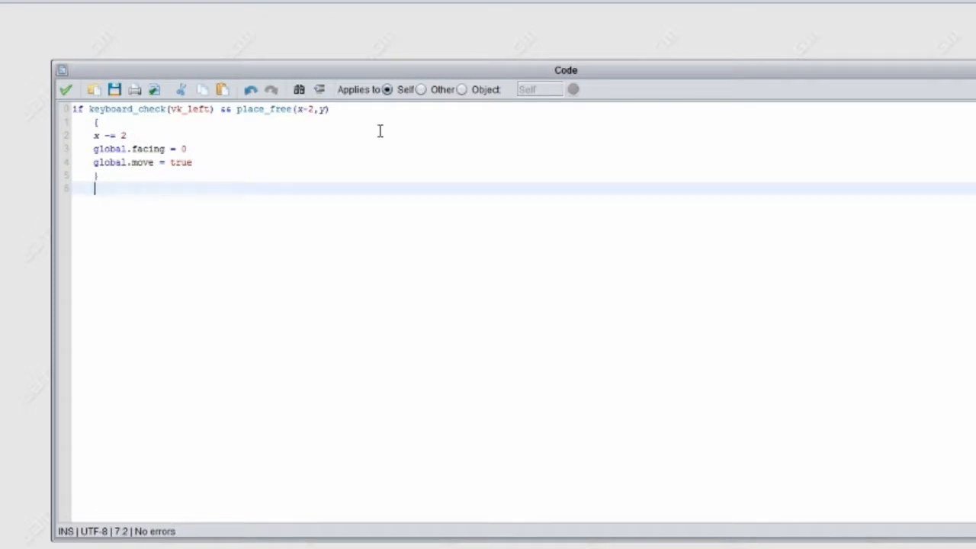
- Add an else block containing global.move = false below the closing brace of the if statement
key(Up)
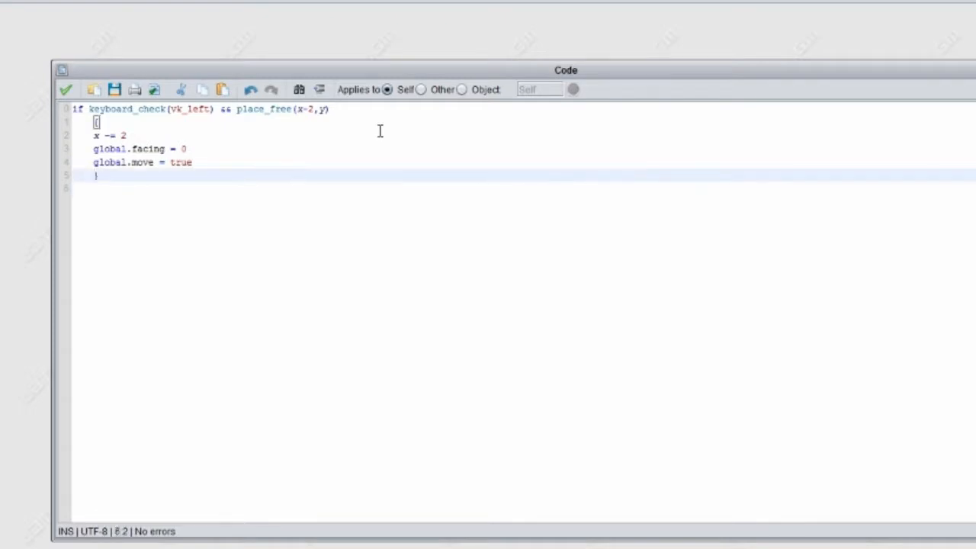
key(Down)
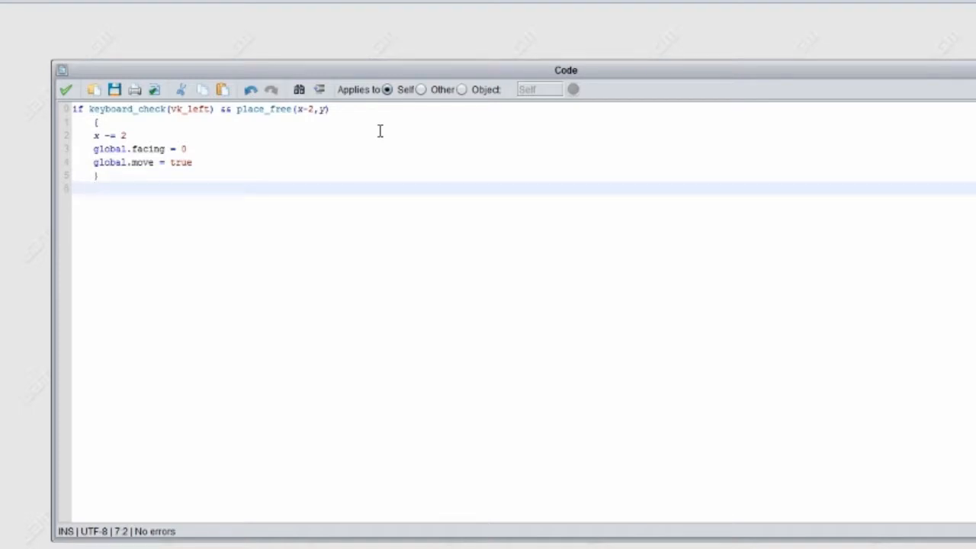
text(else {})
key(Left)
text({)
text(global.mov)
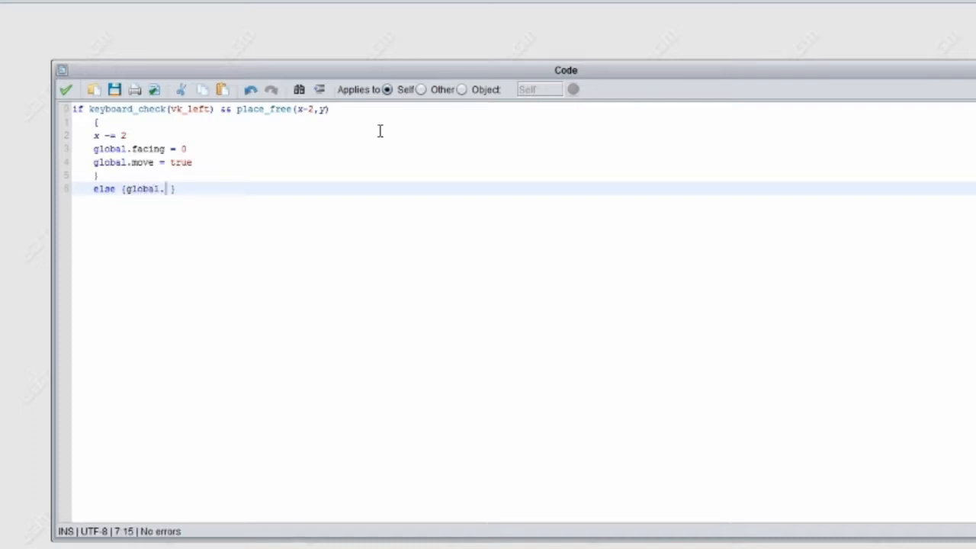
text(e = false)
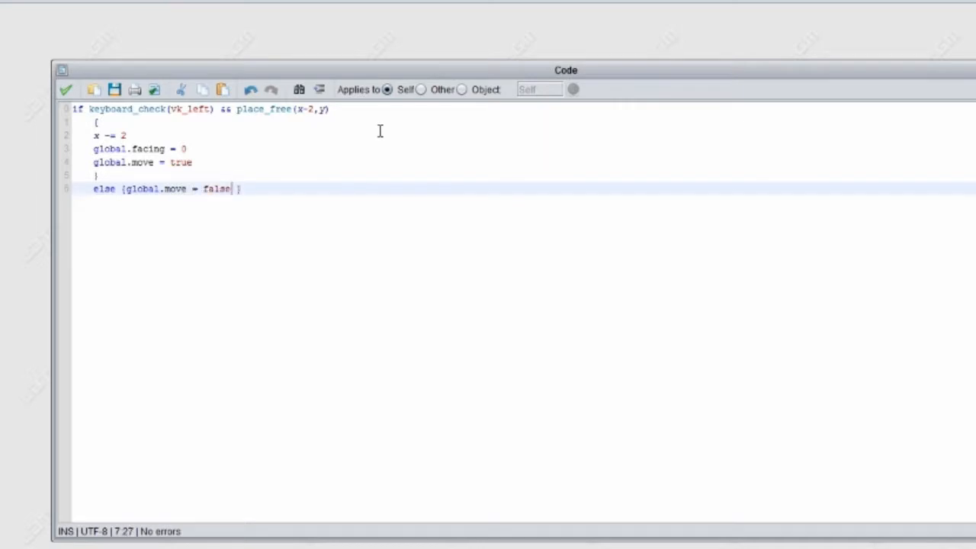
text(;)
- Add global.facing = 0 after the global.move statement inside the else braces, separated by a semicolon
key(Right)
text(global.)
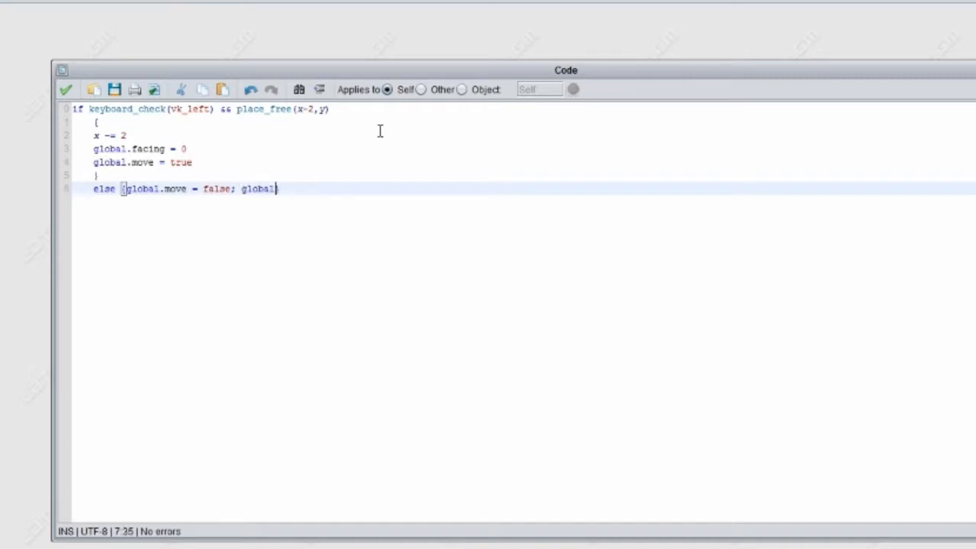
text(facing = 0)
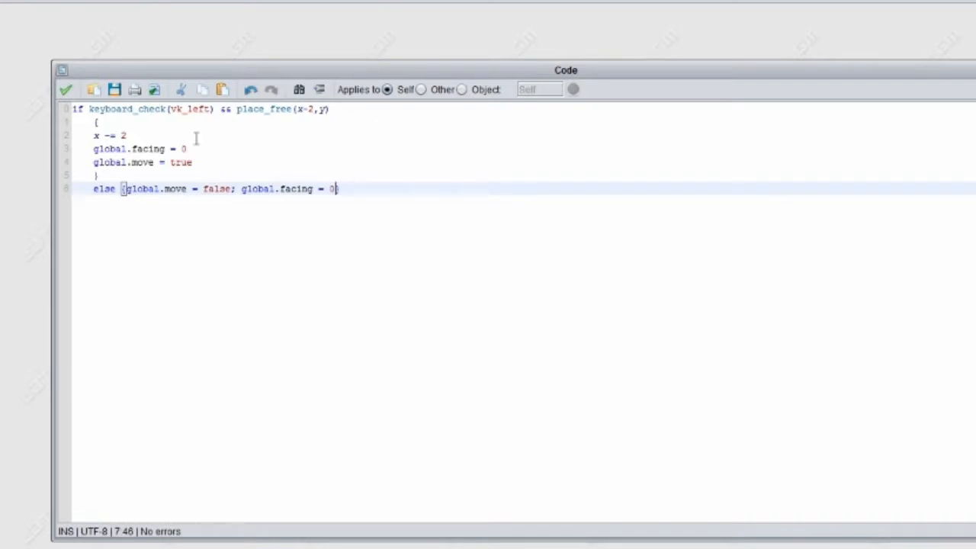
- Examine how the else block relates to the if condition on the first line
drag(99, 177, 207, 109)
click(88, 109)
click(208, 109)
click(149, 190)
double_click(149, 191)
click(124, 189)
drag(76, 111, 328, 109)
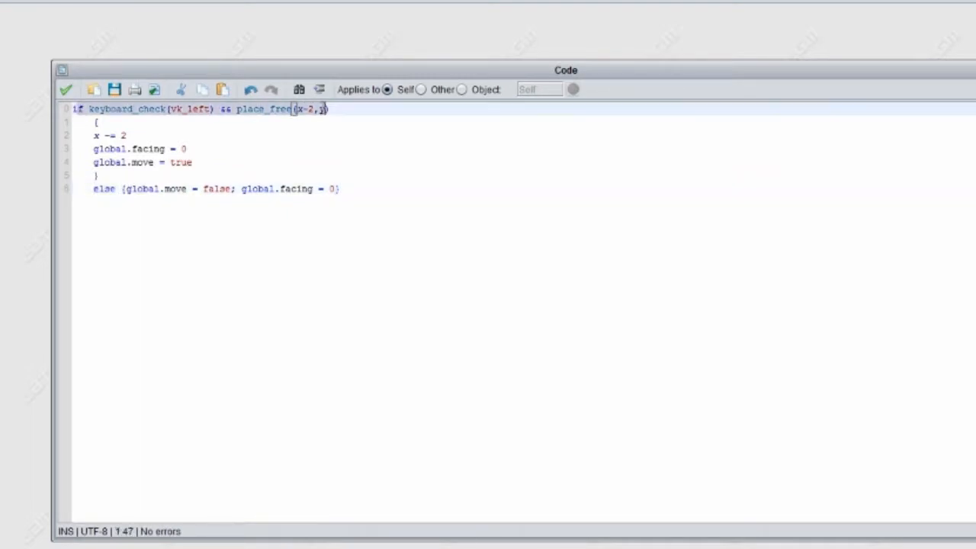
click(362, 191)
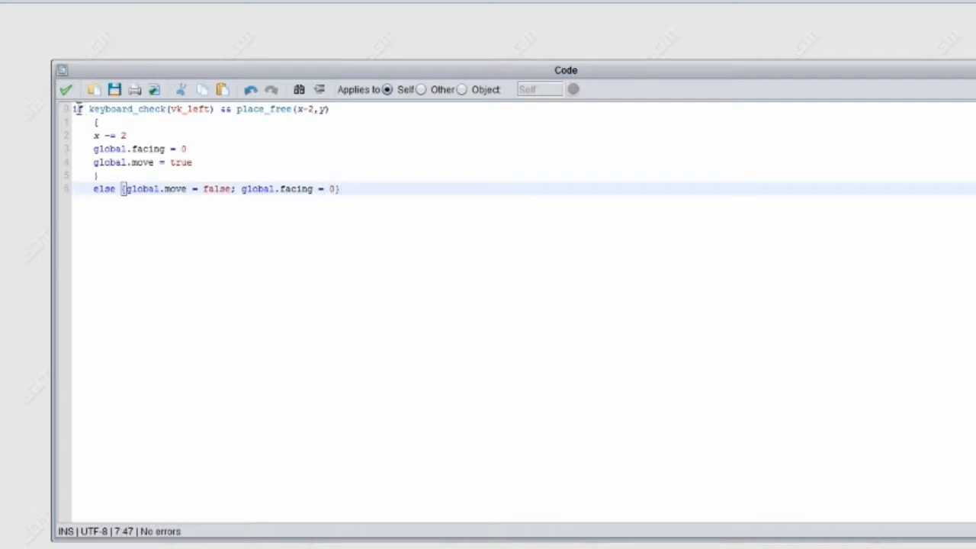
- Examine the condition, the movement, facing and move lines, and the statements in the else block
drag(88, 109, 342, 109)
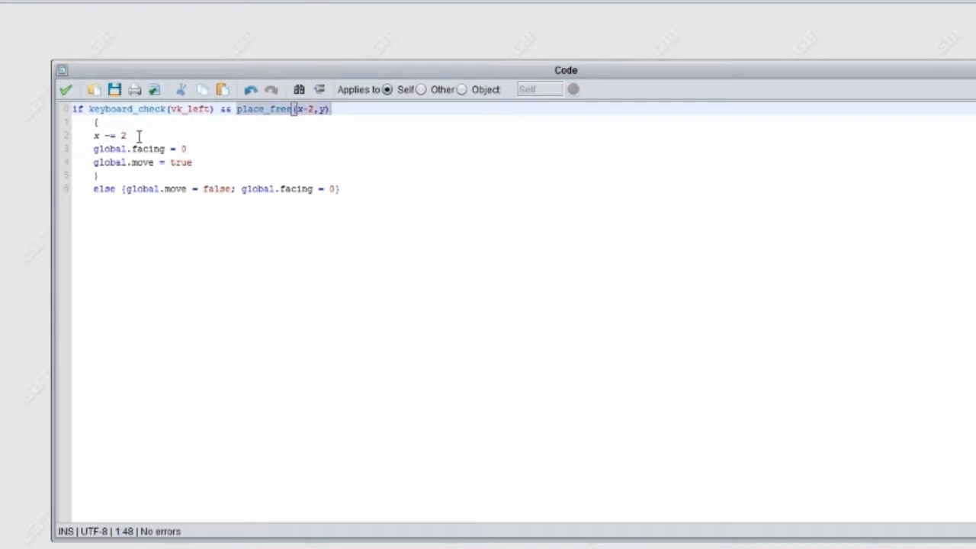
drag(137, 136, 94, 135)
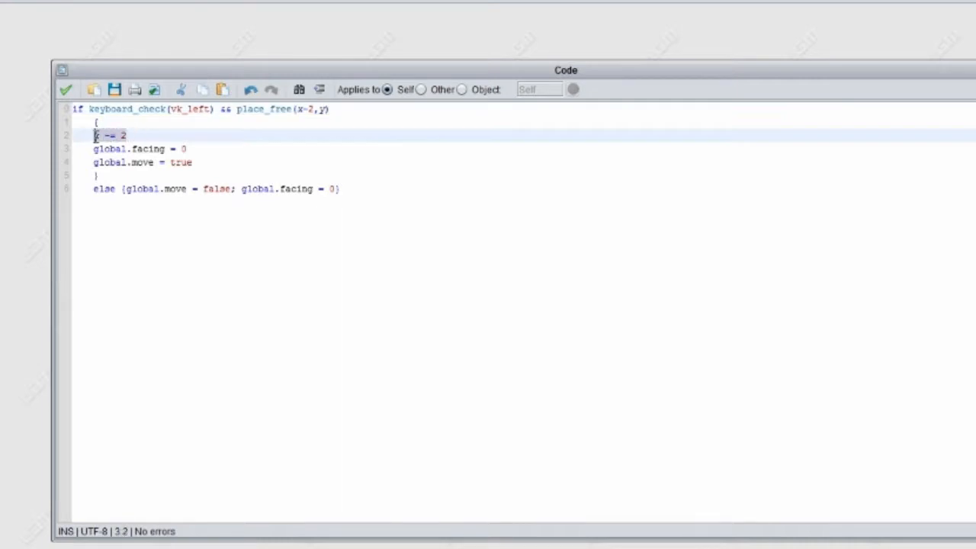
click(192, 149)
click(99, 162)
drag(99, 163, 93, 162)
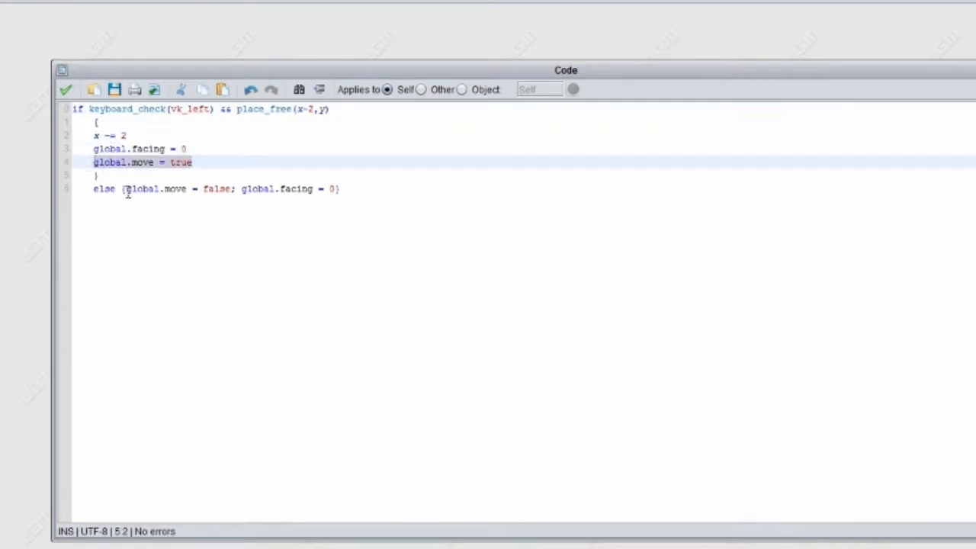
drag(125, 190, 346, 191)
click(411, 188)
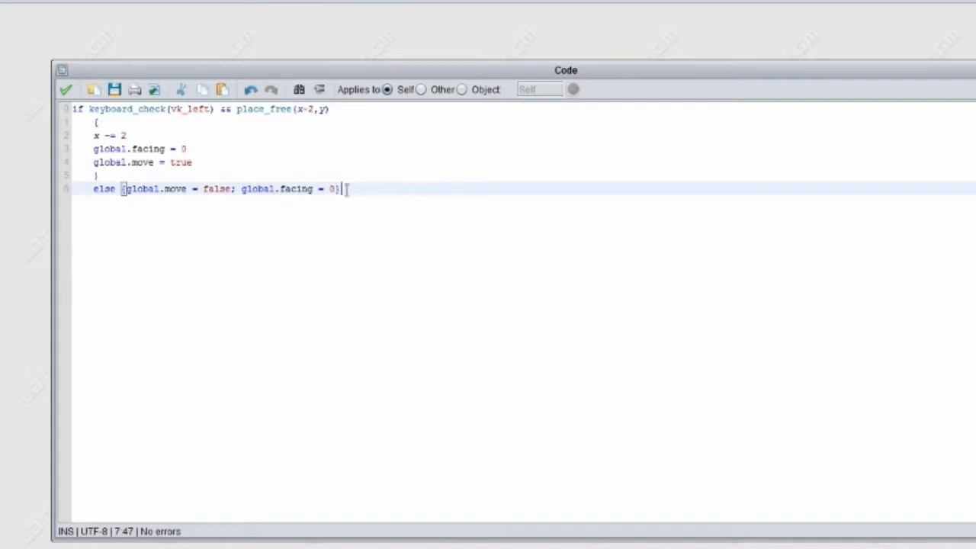
drag(340, 189, 236, 189)
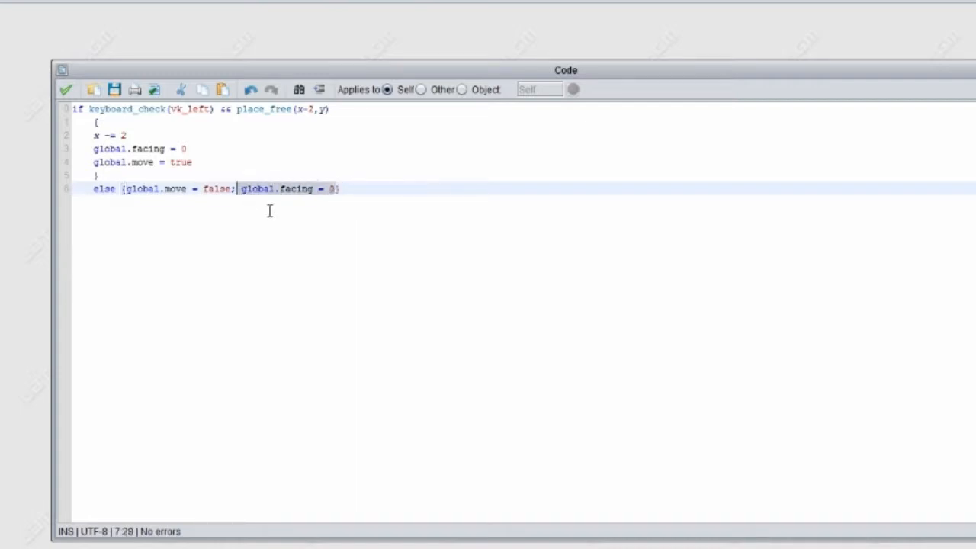
click(363, 188)
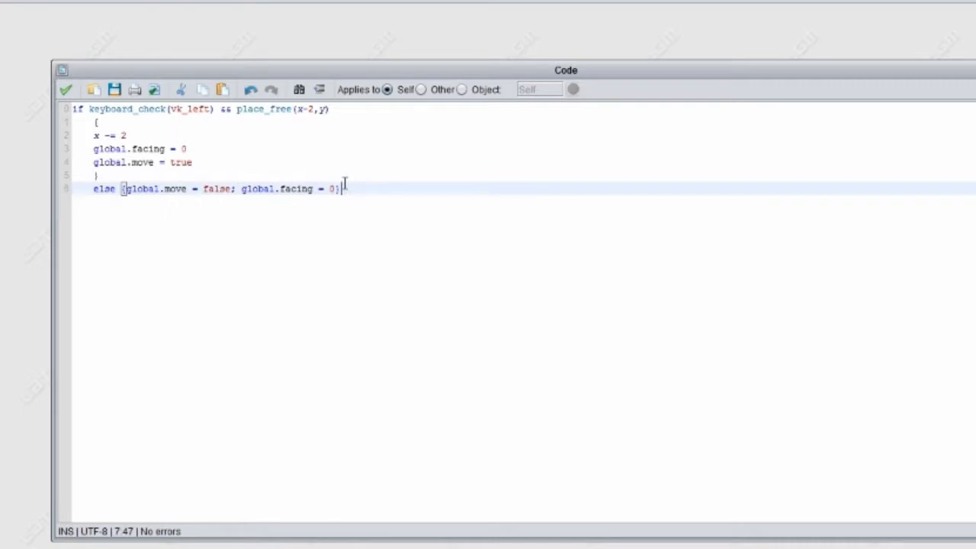
- Copy the whole vk_left if/else block and paste a duplicate below it, separated by a blank line
key(shift+Up)
key(shift+Up)
key(shift+Up)
key(shift+Up)
key(shift+Up)
key(shift+Up)
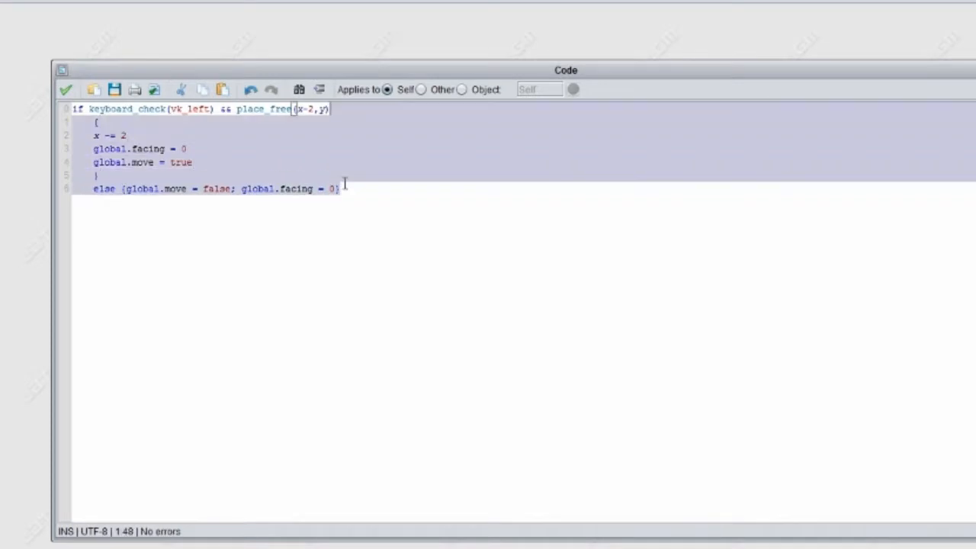
key(shift+Home)
key(ctrl+c)
key(Down)
key(Down)
key(Down)
key(Down)
key(Down)
key(Down)
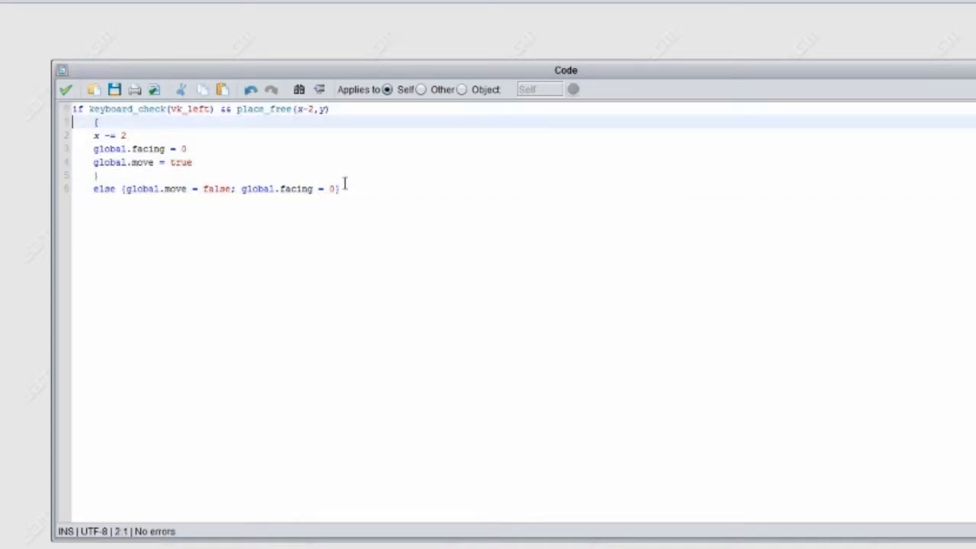
key(End)
key(Return)
key(Return)
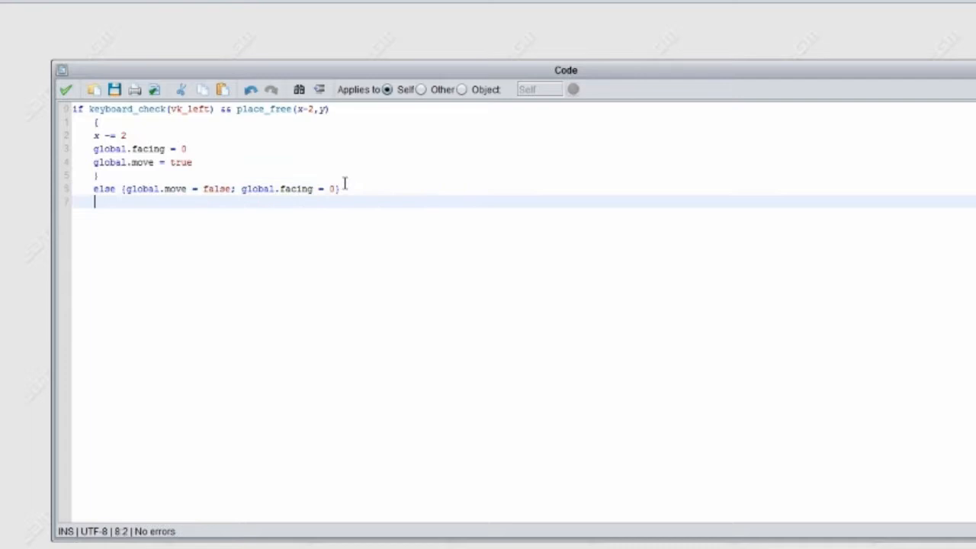
key(ctrl+v)
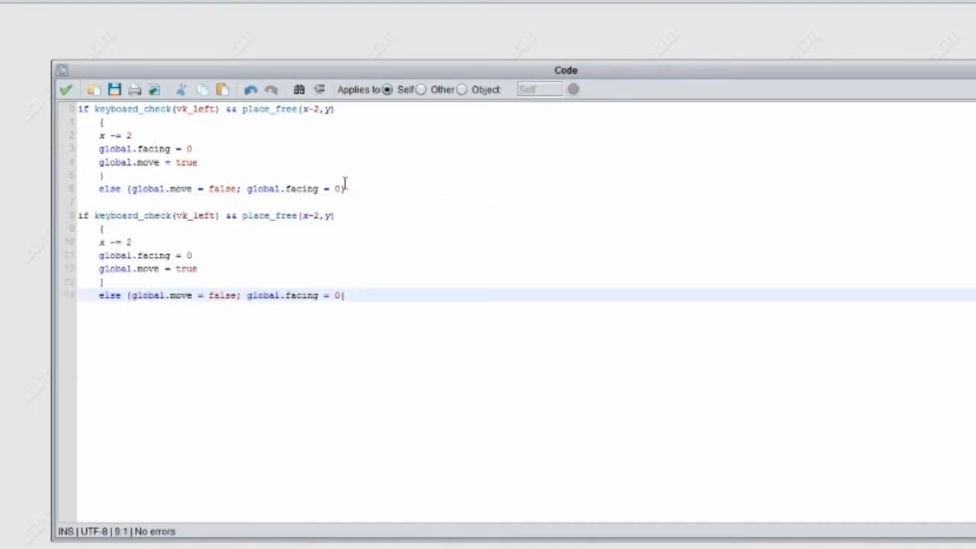
- Change the key in the duplicated block's keyboard_check to vk_right
key(Up)
key(Up)
key(Up)
key(Up)
key(Up)
key(Up)
key(End)
key(Left)
key(Left)
key(Left)
key(Left)
key(Left)
key(Left)
key(Left)
key(Left)
key(Left)
key(Left)
key(Left)
key(Left)
key(Left)
key(Left)
key(Left)
key(Left)
key(Left)
key(Left)
key(Left)
key(Left)
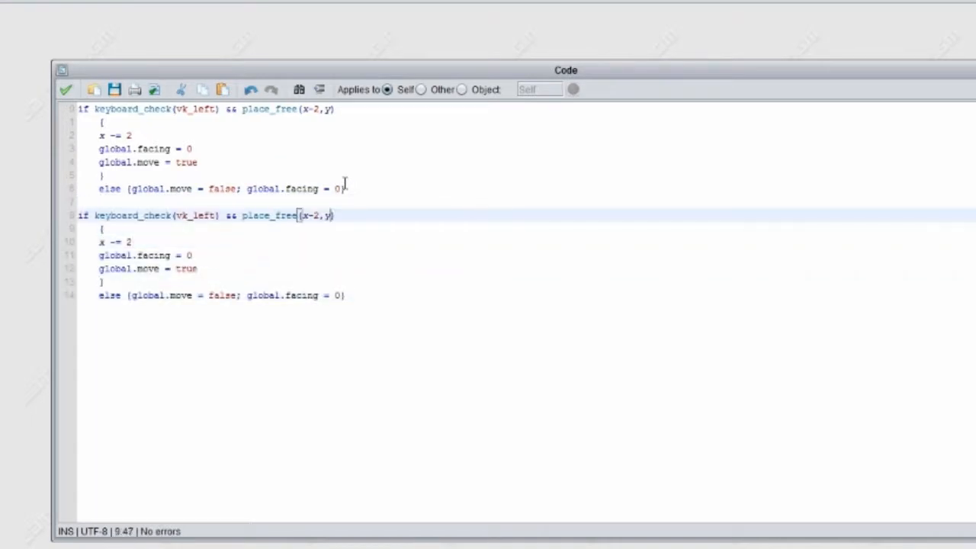
key(Left)
key(BackSpace)
key(BackSpace)
key(BackSpace)
key(BackSpace)
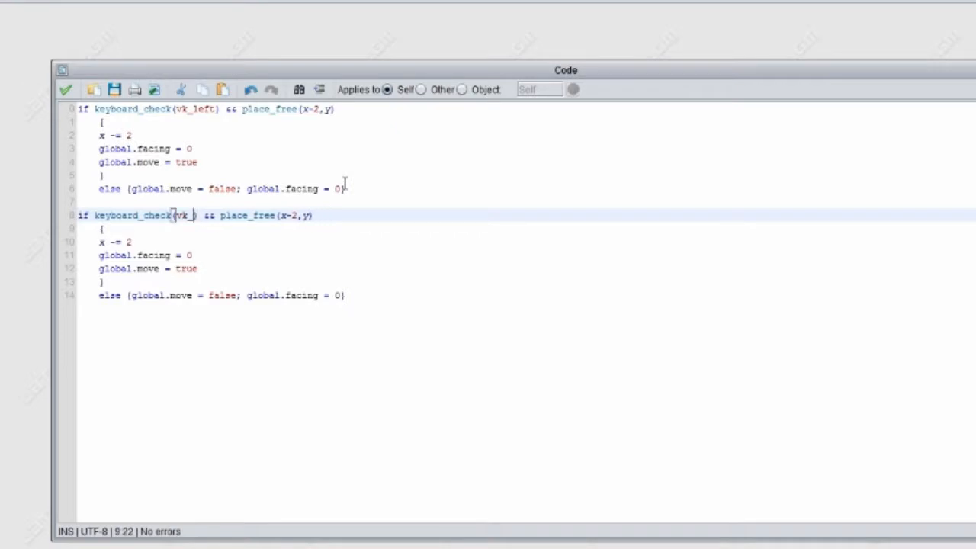
text(right)
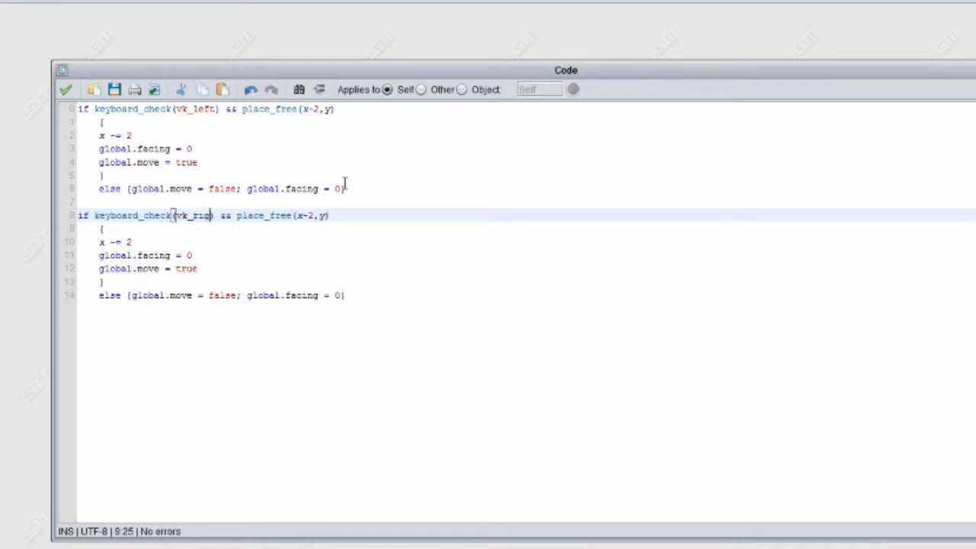
- Change the place_free check in the vk_right condition to x+2,y
key(Right)
key(Right)
key(Right)
key(Right)
key(Right)
key(Right)
key(Right)
key(Right)
key(Right)
key(Right)
key(Right)
key(Right)
key(Right)
key(Right)
key(Right)
key(Right)
key(Right)
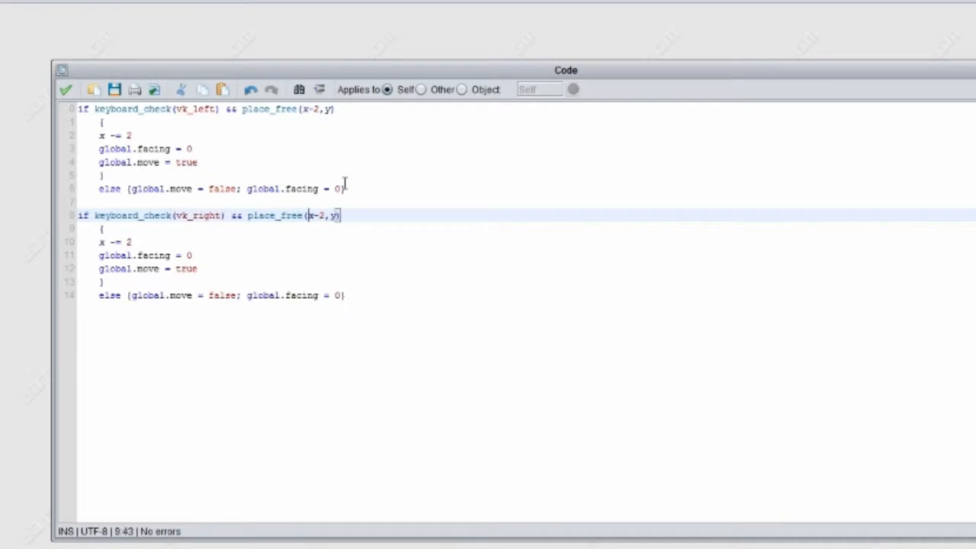
key(Right)
key(Left)
key(BackSpace)
text(+)
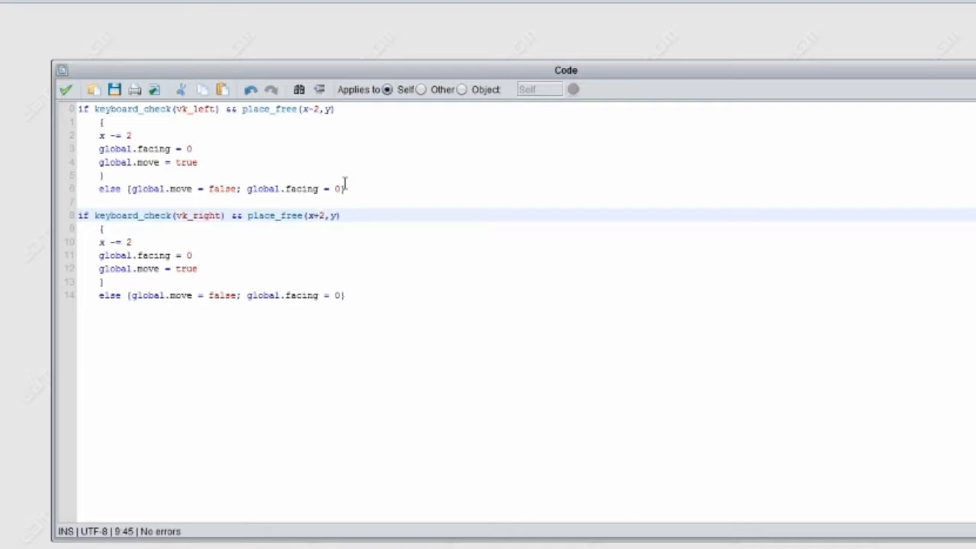